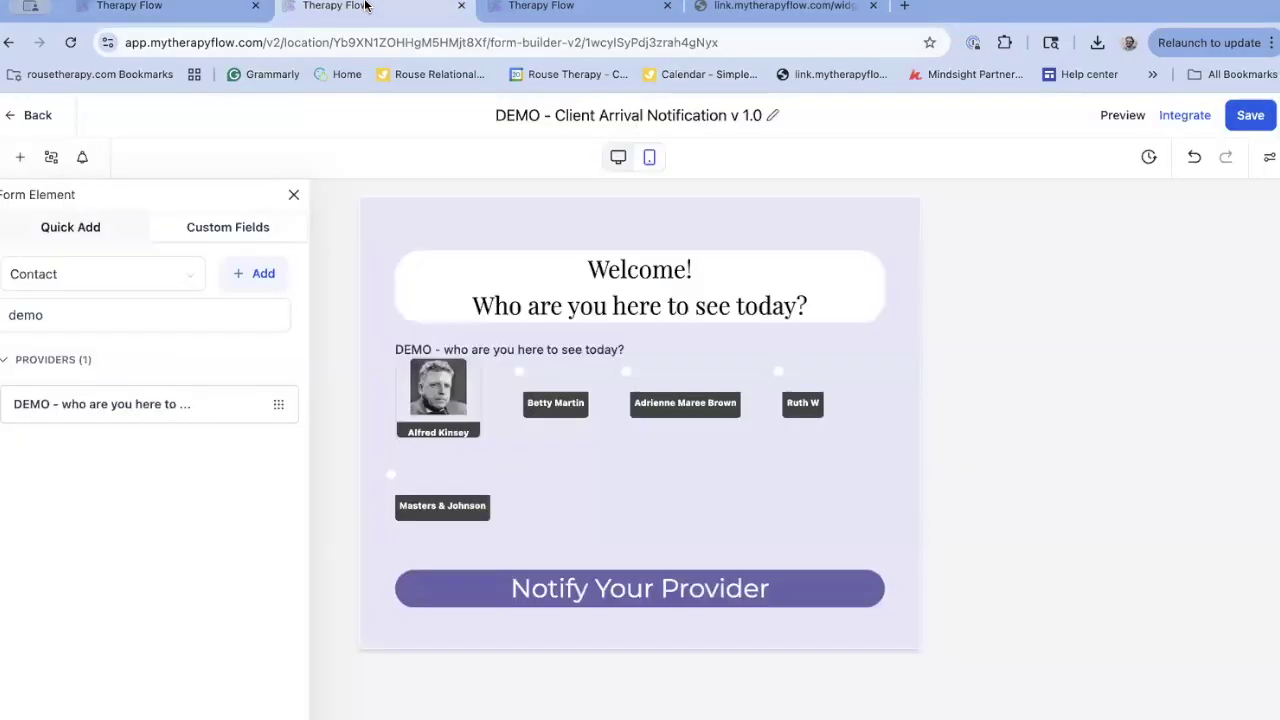
# Look over the check-in form in the builder and the published form, then return to Custom Fields
pyautogui.click(520, 17)
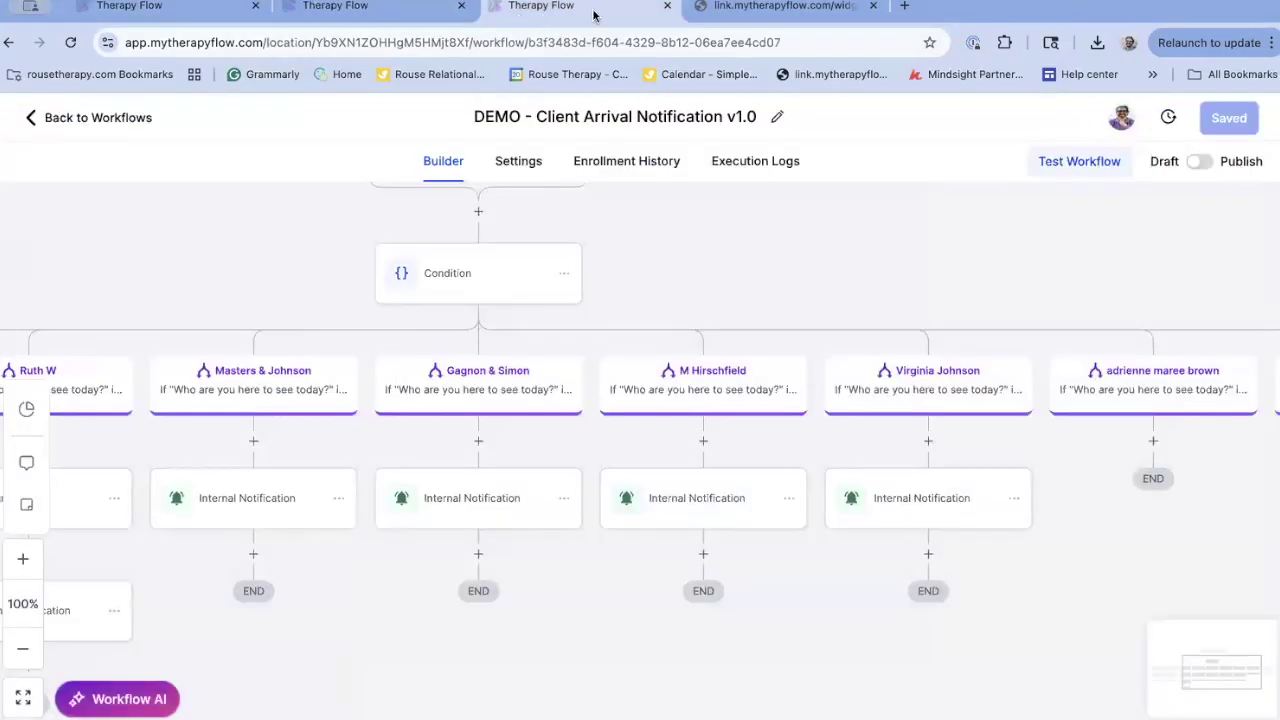
pyautogui.click(838, 17)
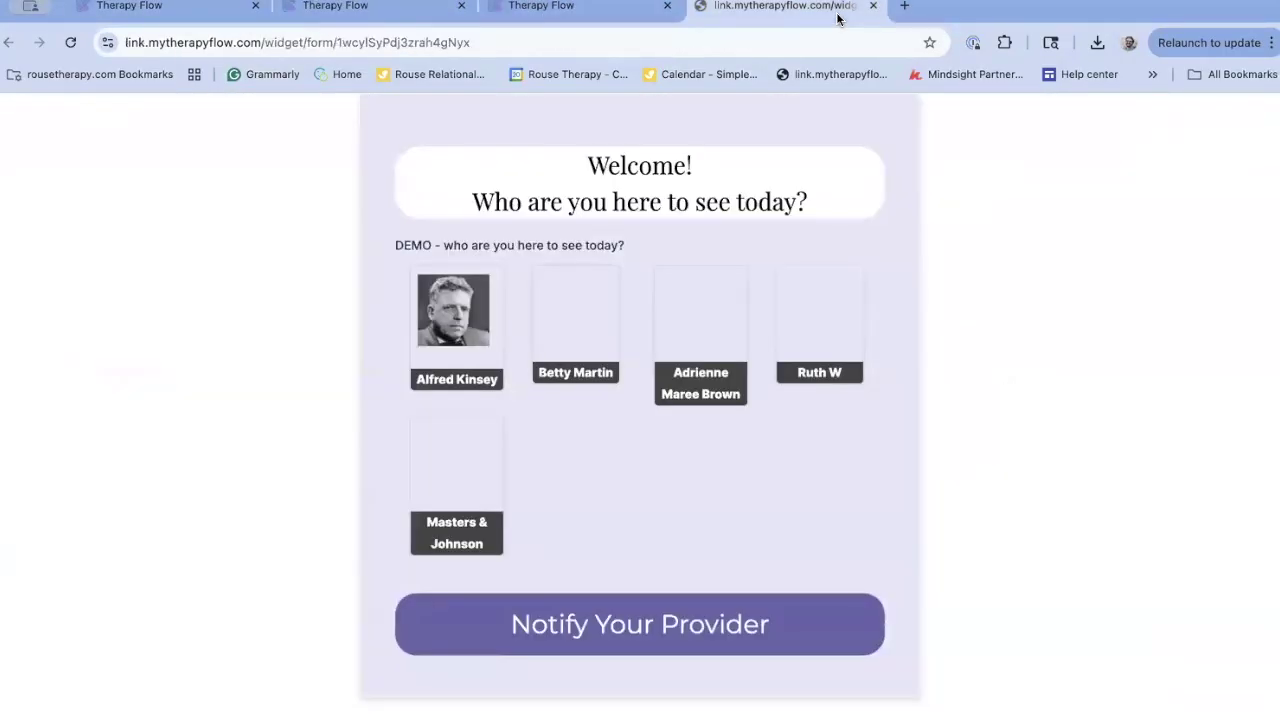
pyautogui.click(129, 13)
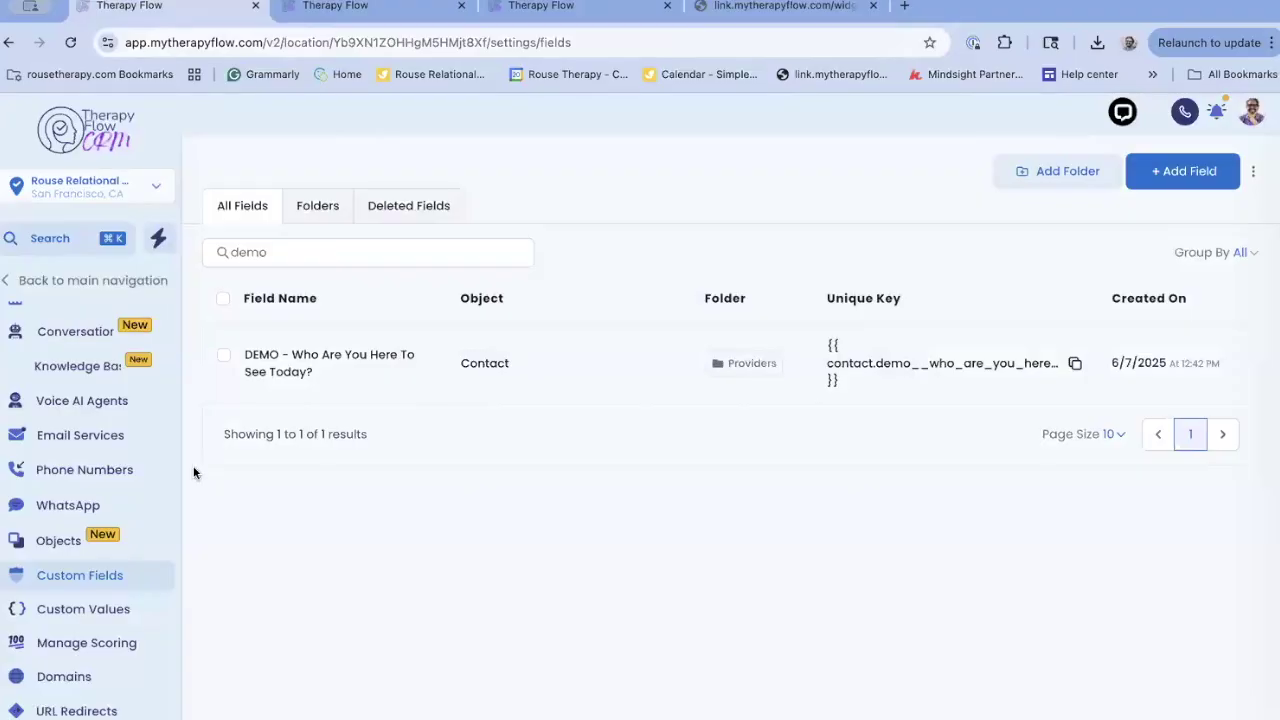
pyautogui.click(42, 284)
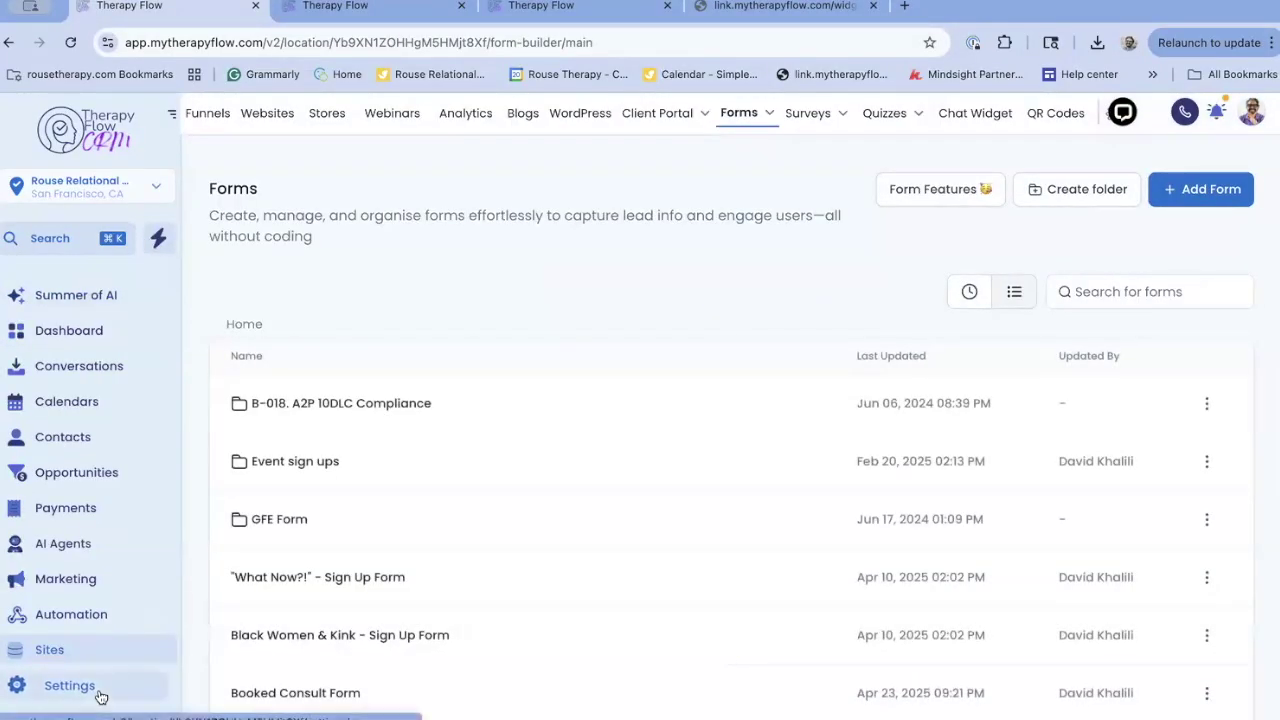
pyautogui.click(99, 693)
pyautogui.scroll(-1, 112, 549)
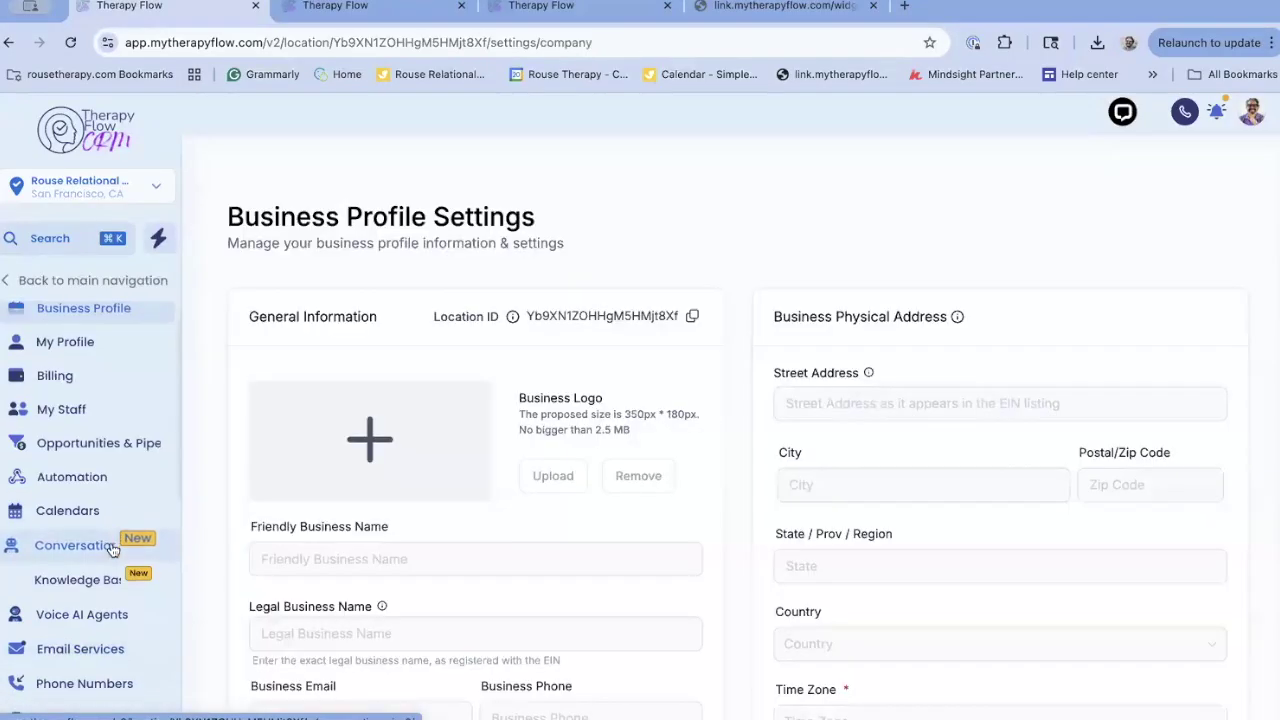
pyautogui.scroll(-3, 112, 549)
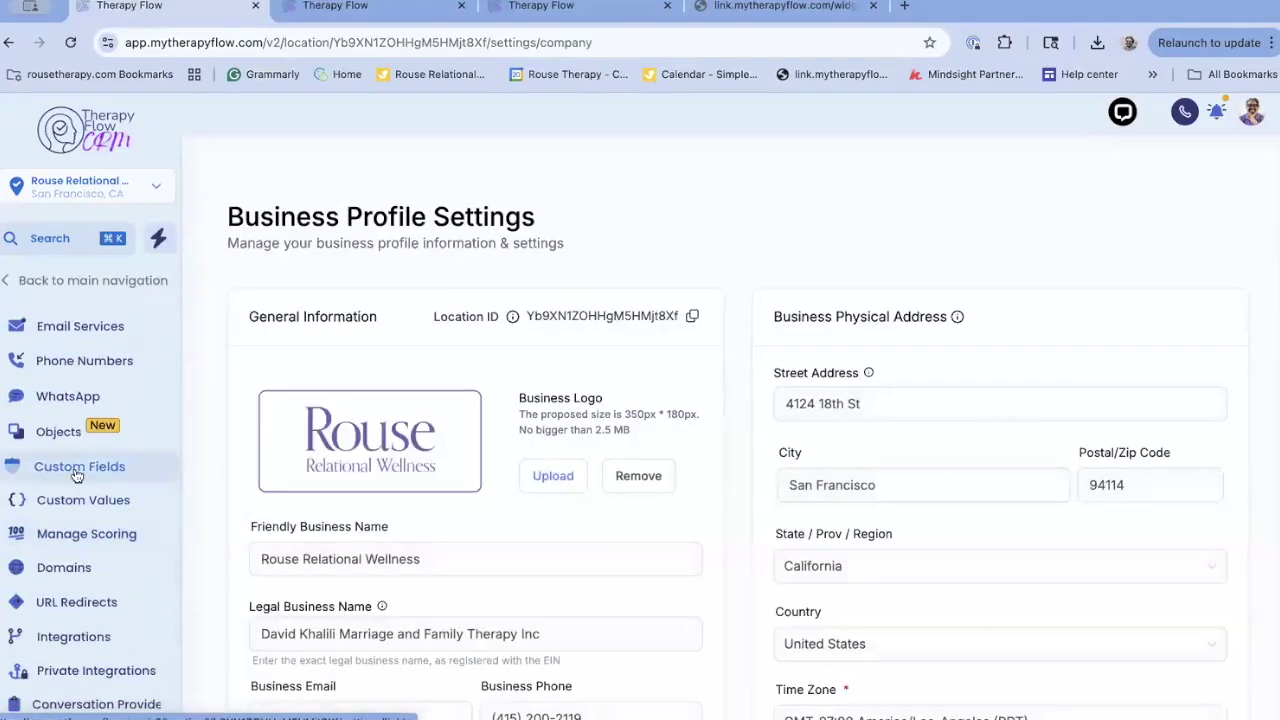
pyautogui.click(76, 475)
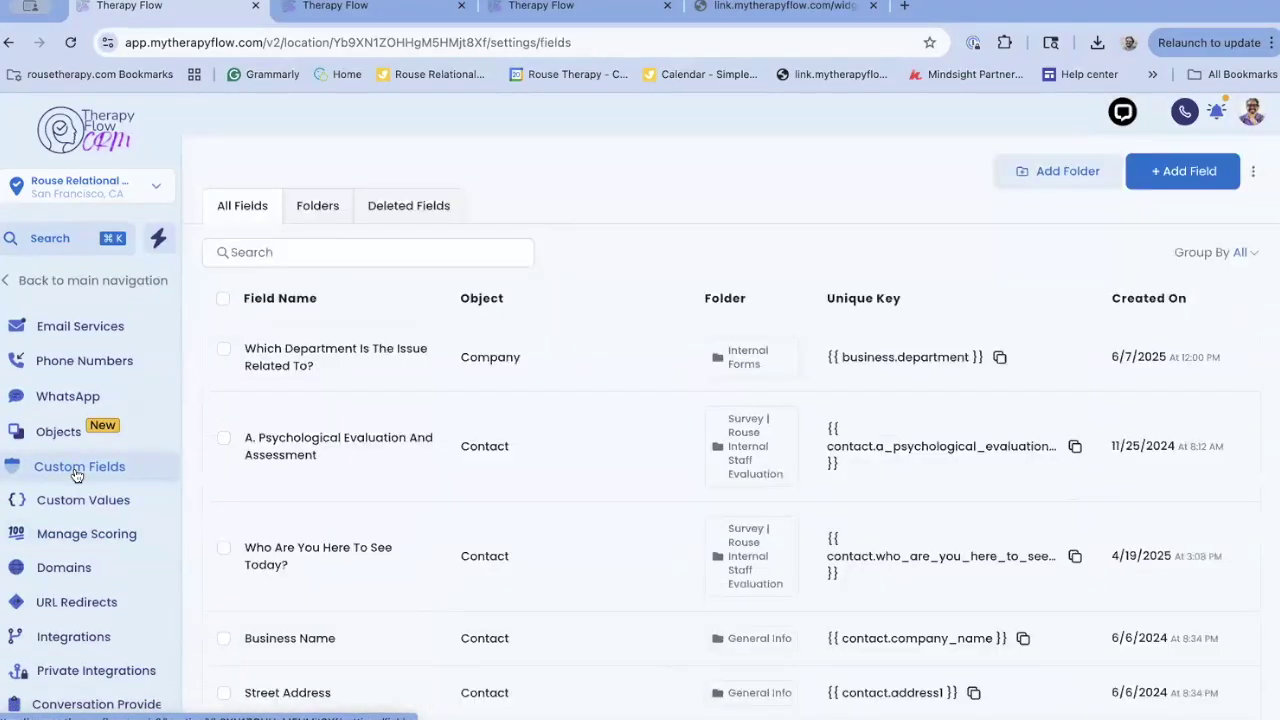
pyautogui.click(318, 252)
pyautogui.write('demo')
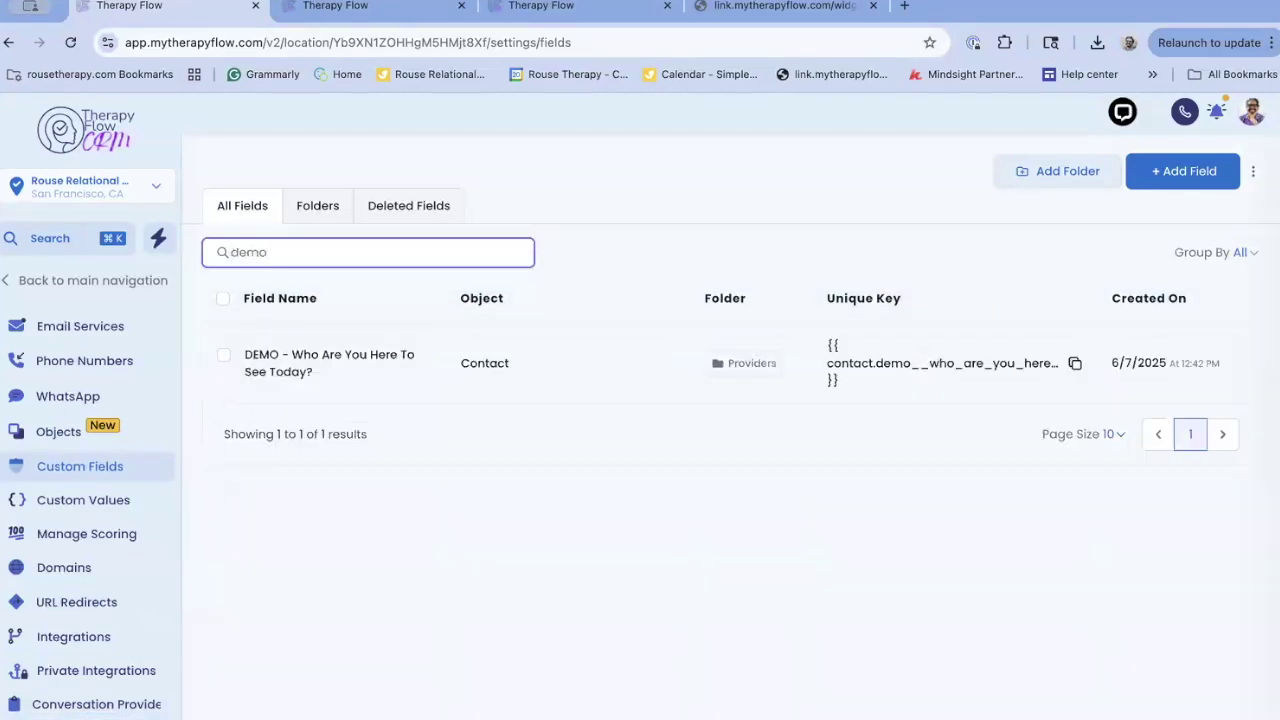
# Select the DEMO provider field, then start a new radio-select field and close it unsaved
pyautogui.click(225, 357)
pyautogui.click(322, 300)
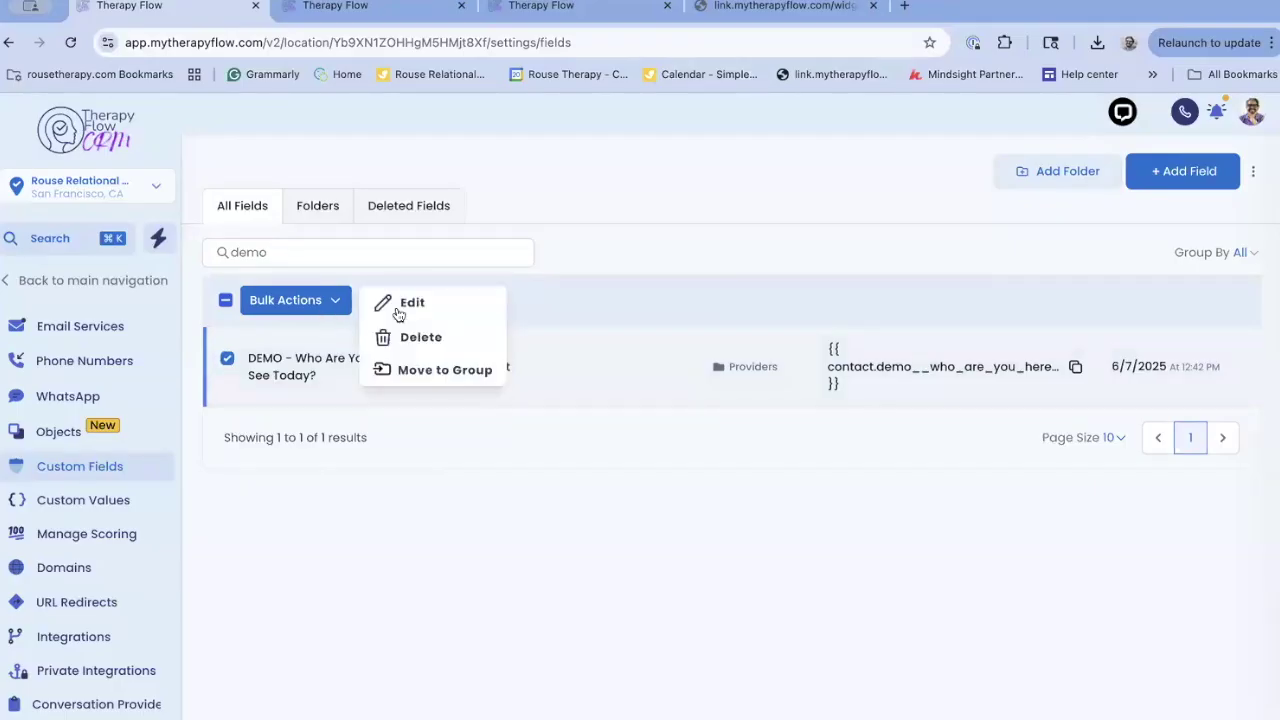
pyautogui.click(1200, 172)
pyautogui.click(530, 433)
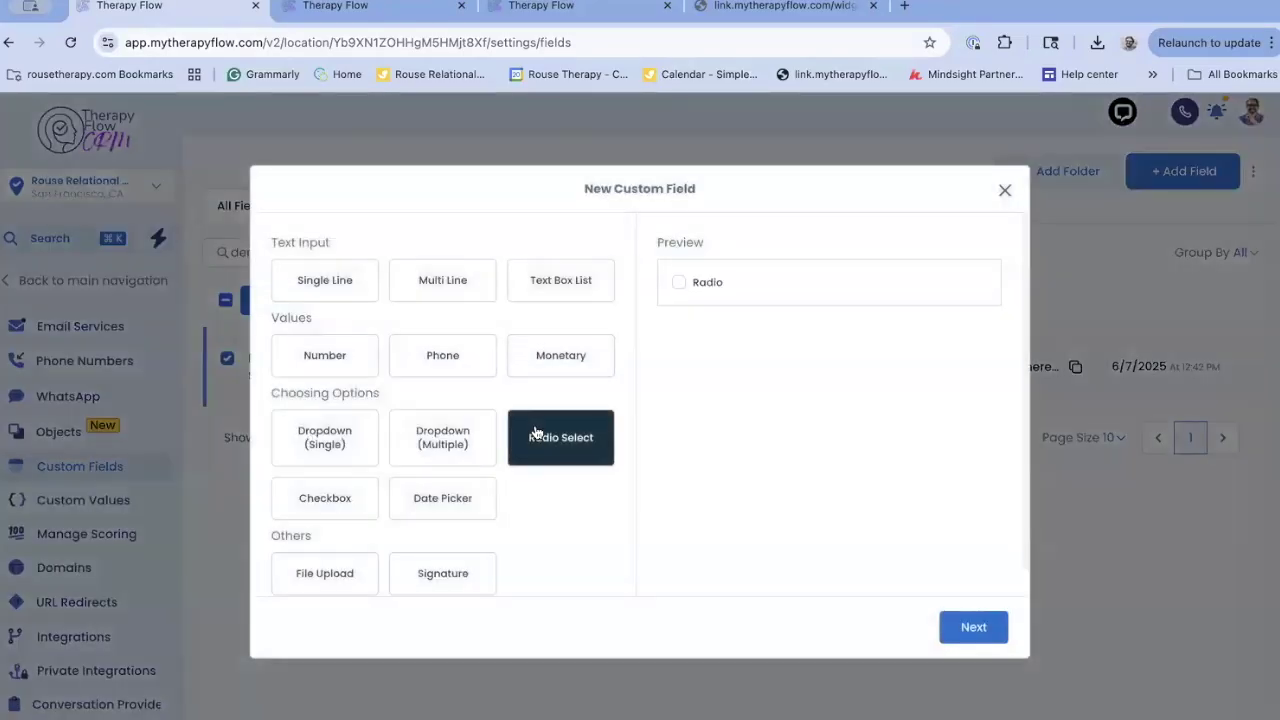
pyautogui.click(964, 625)
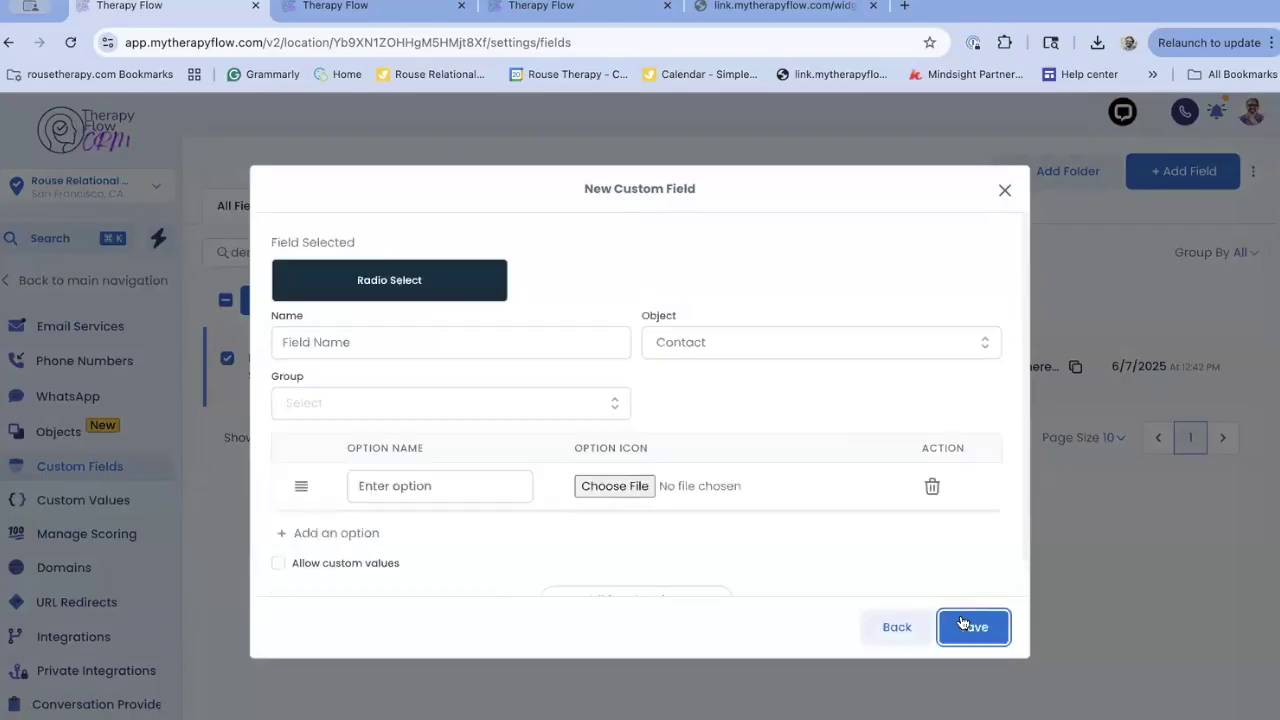
pyautogui.scroll(-1, 565, 483)
pyautogui.scroll(1, 565, 483)
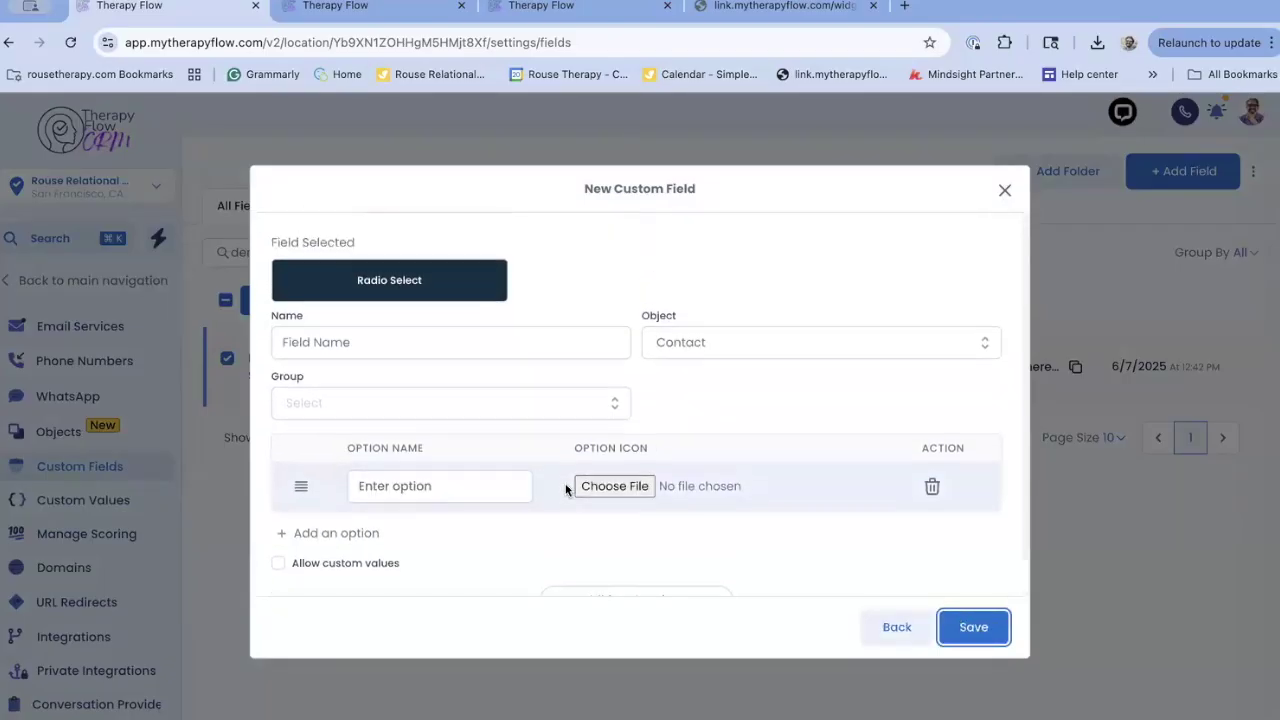
pyautogui.click(1005, 190)
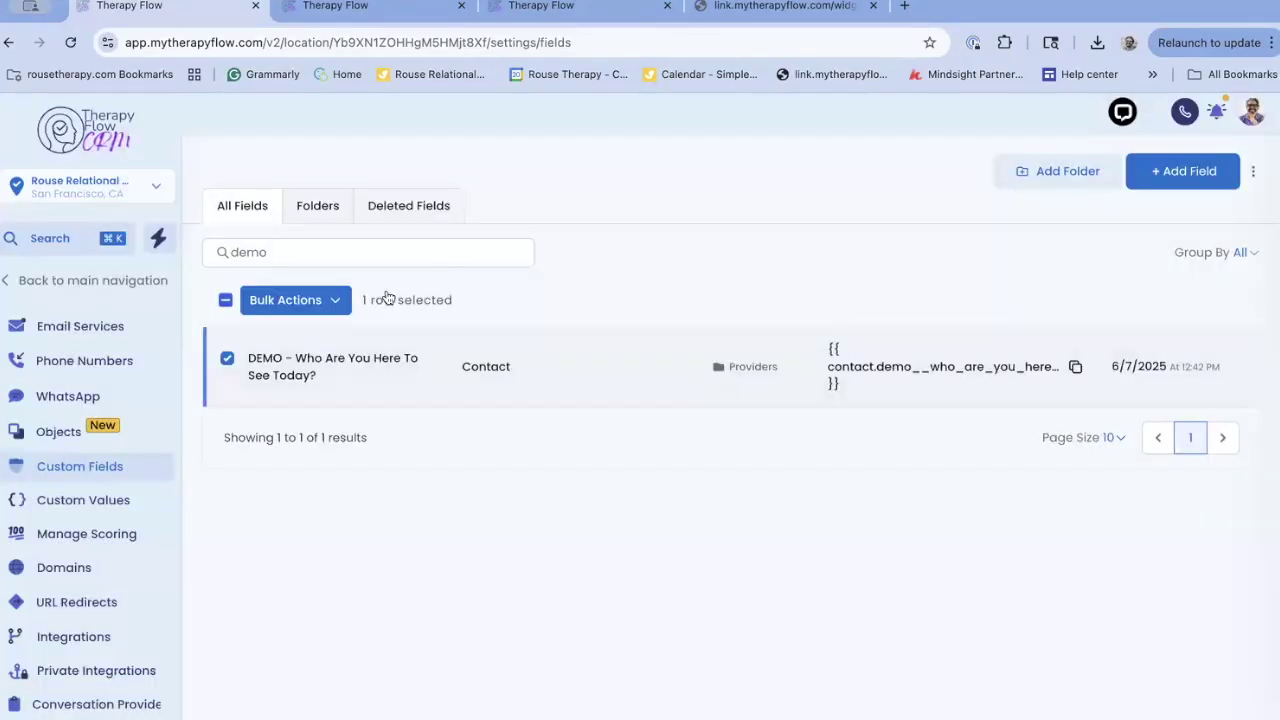
# Edit the DEMO provider field, review its five radio options, and save it
pyautogui.click(306, 309)
pyautogui.click(405, 302)
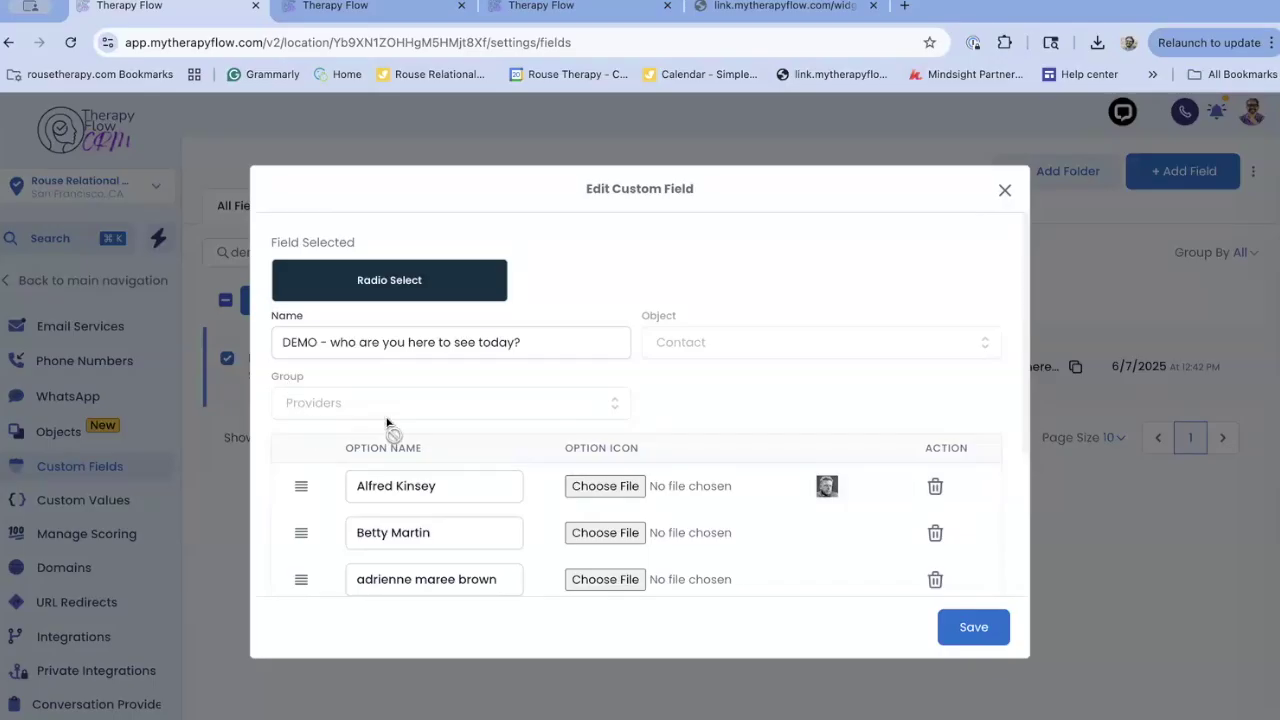
pyautogui.scroll(-4, 328, 445)
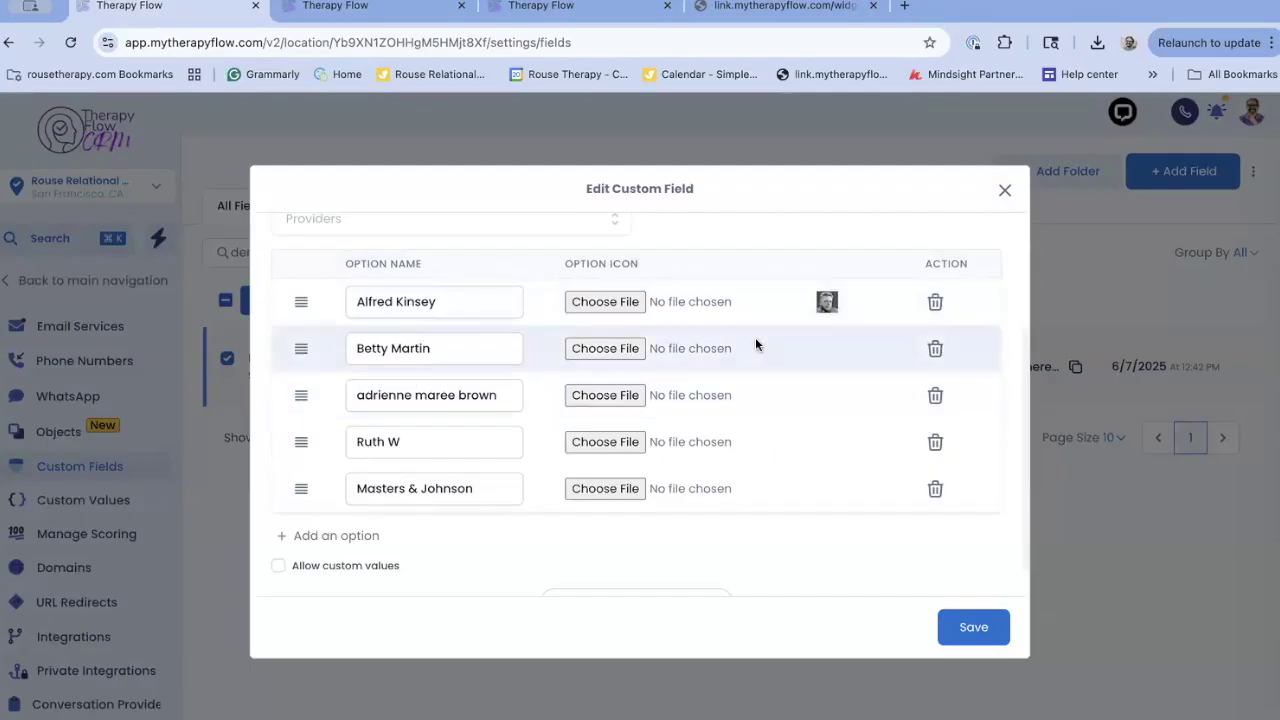
pyautogui.scroll(2, 755, 345)
pyautogui.click(973, 628)
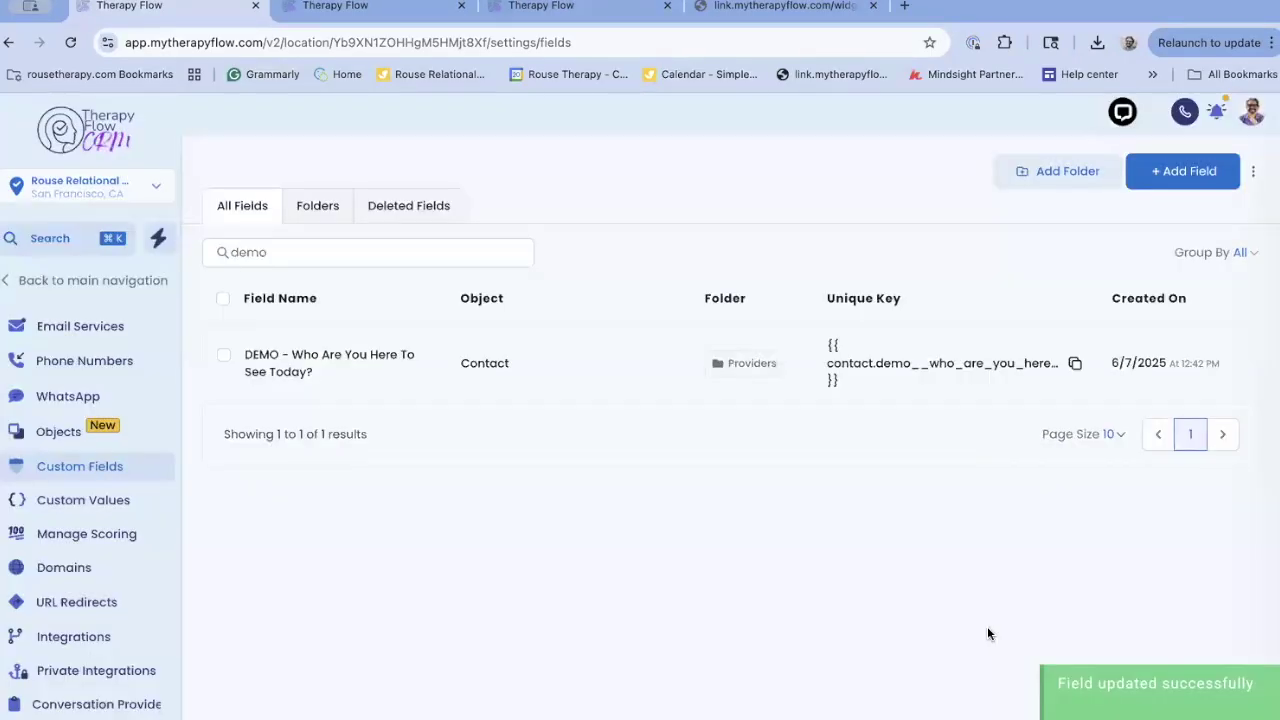
# From the forms list, cancel a new form and open DEMO - Client Arrival Notification v 1.0
pyautogui.click(349, 6)
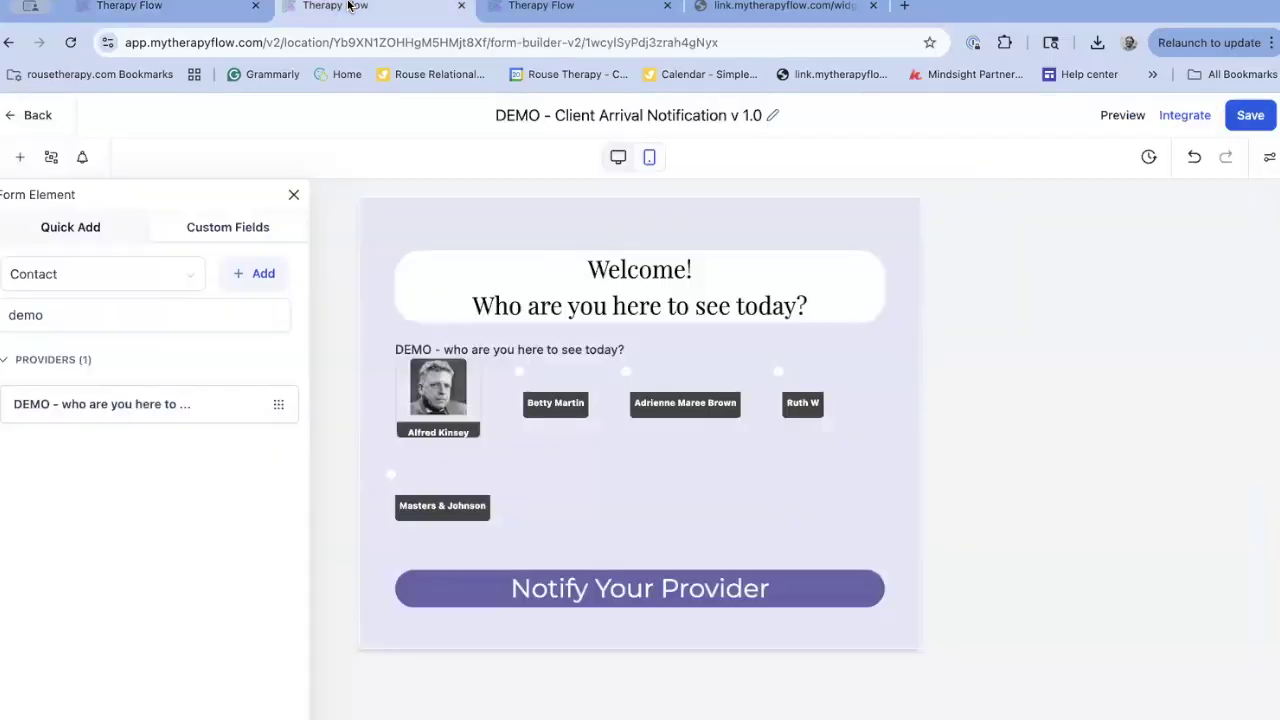
pyautogui.click(30, 115)
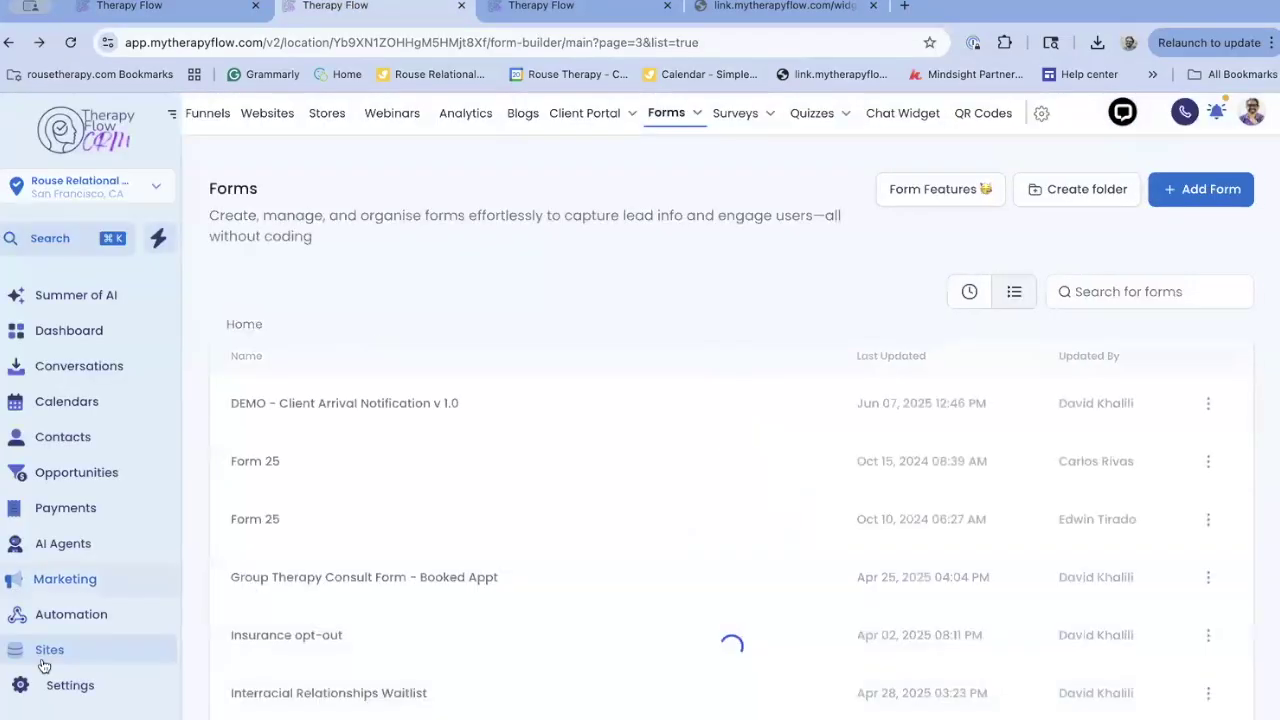
pyautogui.moveTo(738, 116)
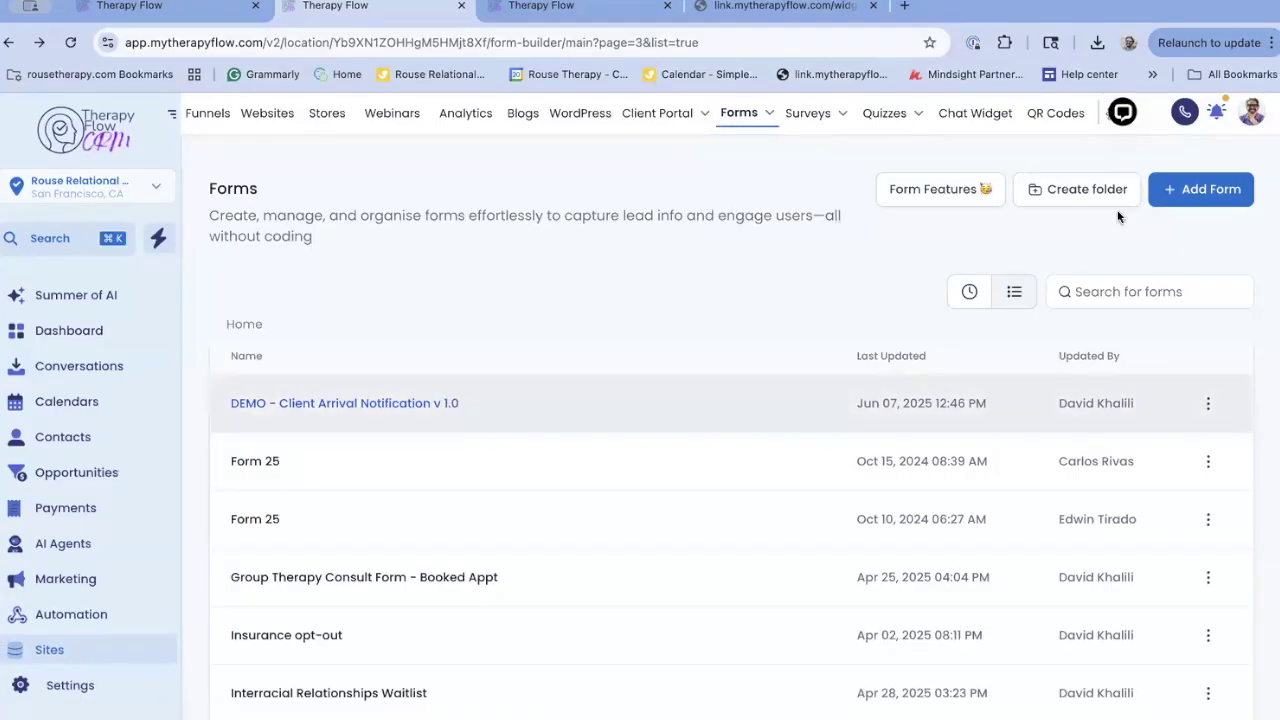
pyautogui.click(1222, 190)
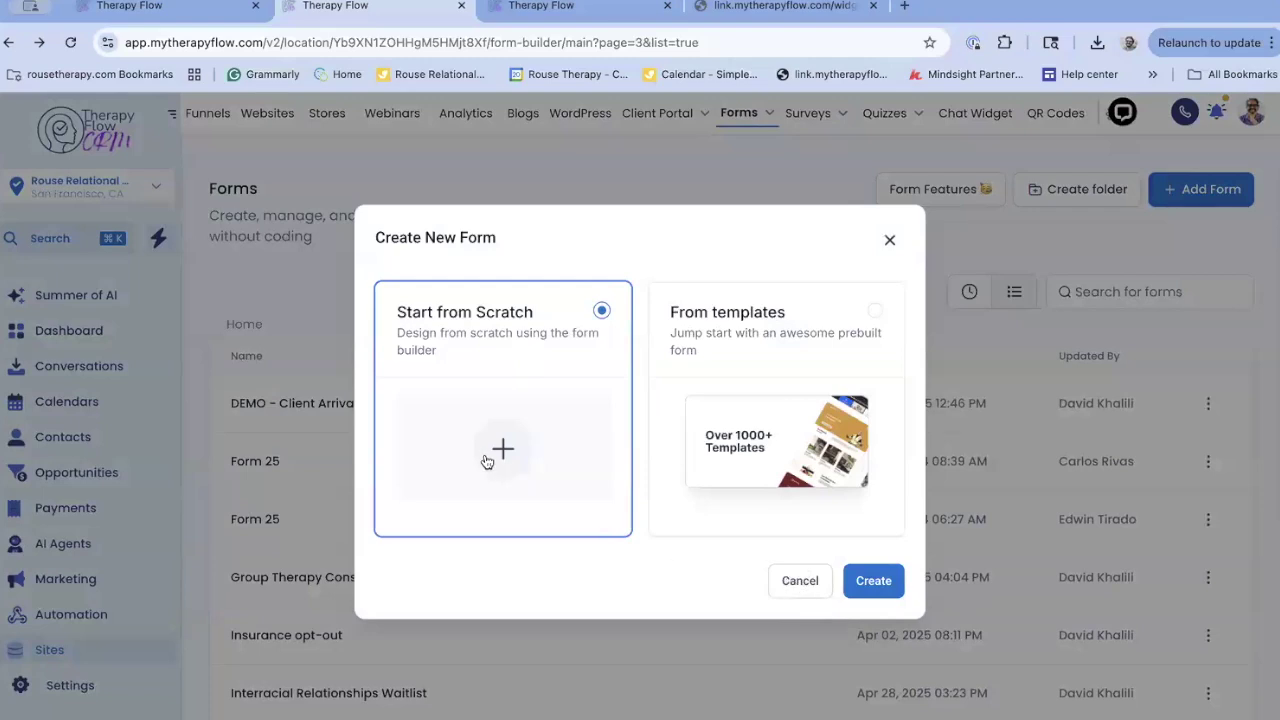
pyautogui.click(800, 581)
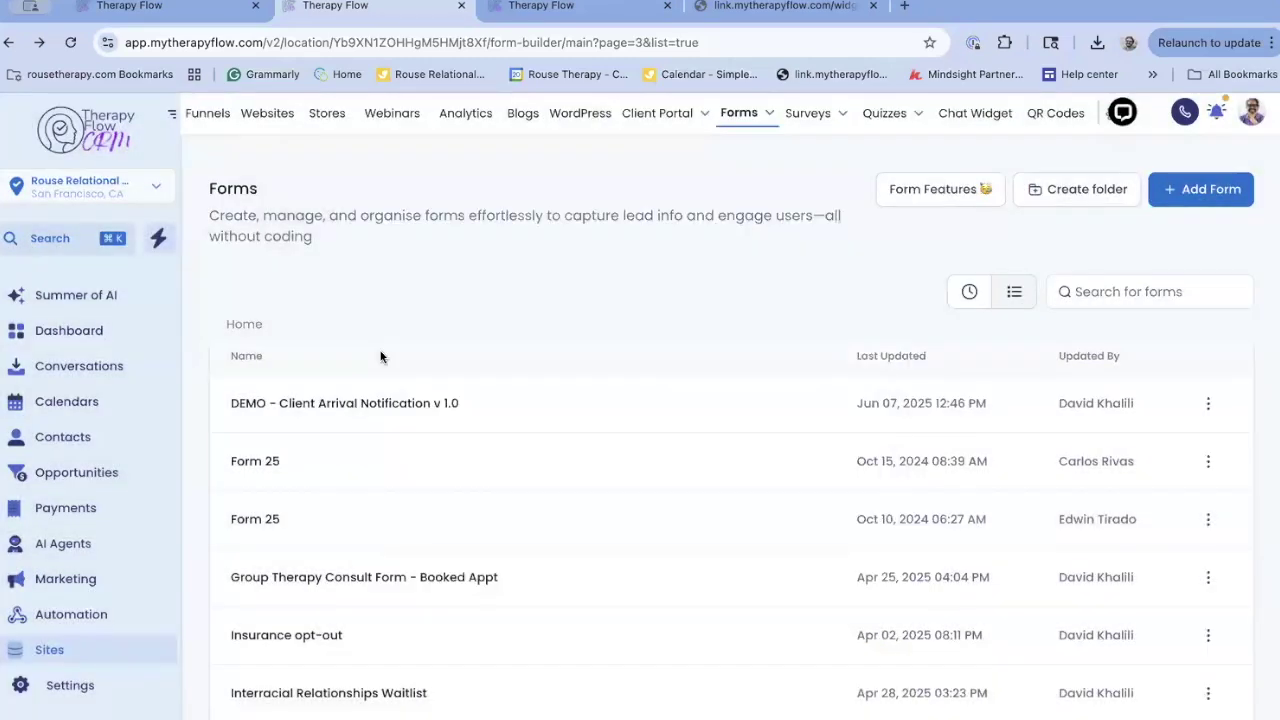
pyautogui.click(307, 404)
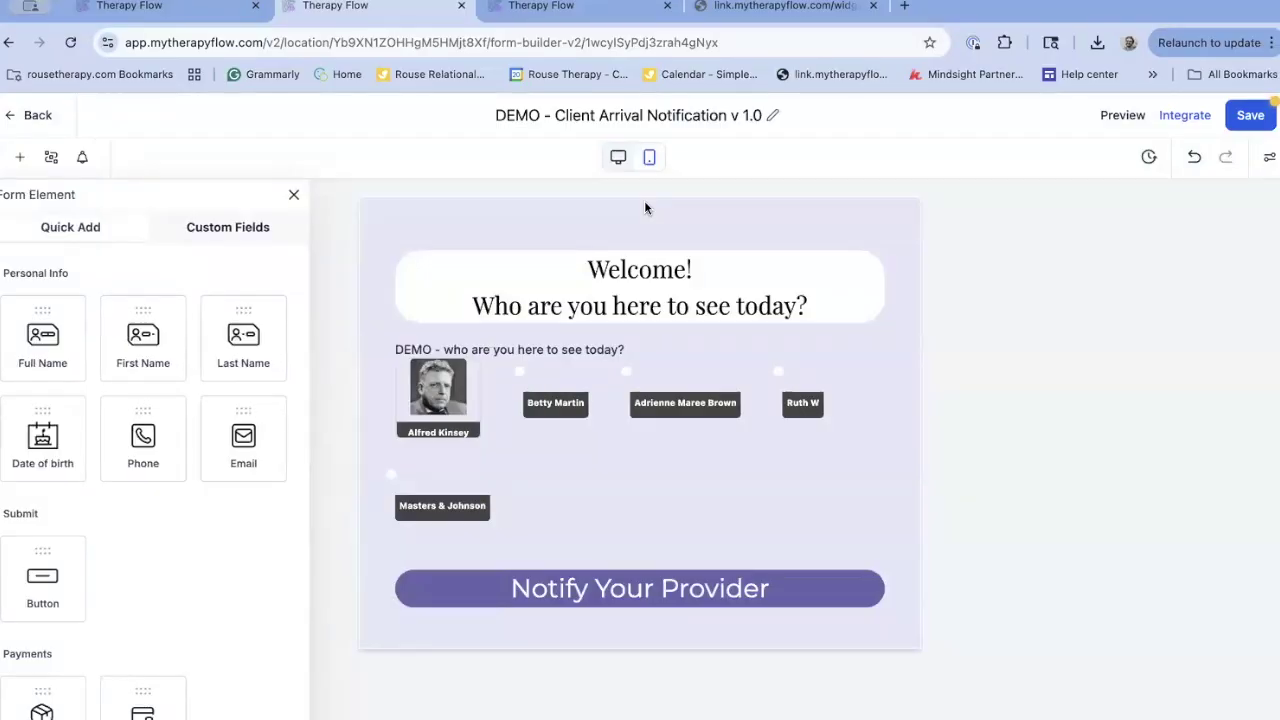
# Inspect the heading and provider question, then search custom fields for 'demo' under Providers
pyautogui.click(733, 292)
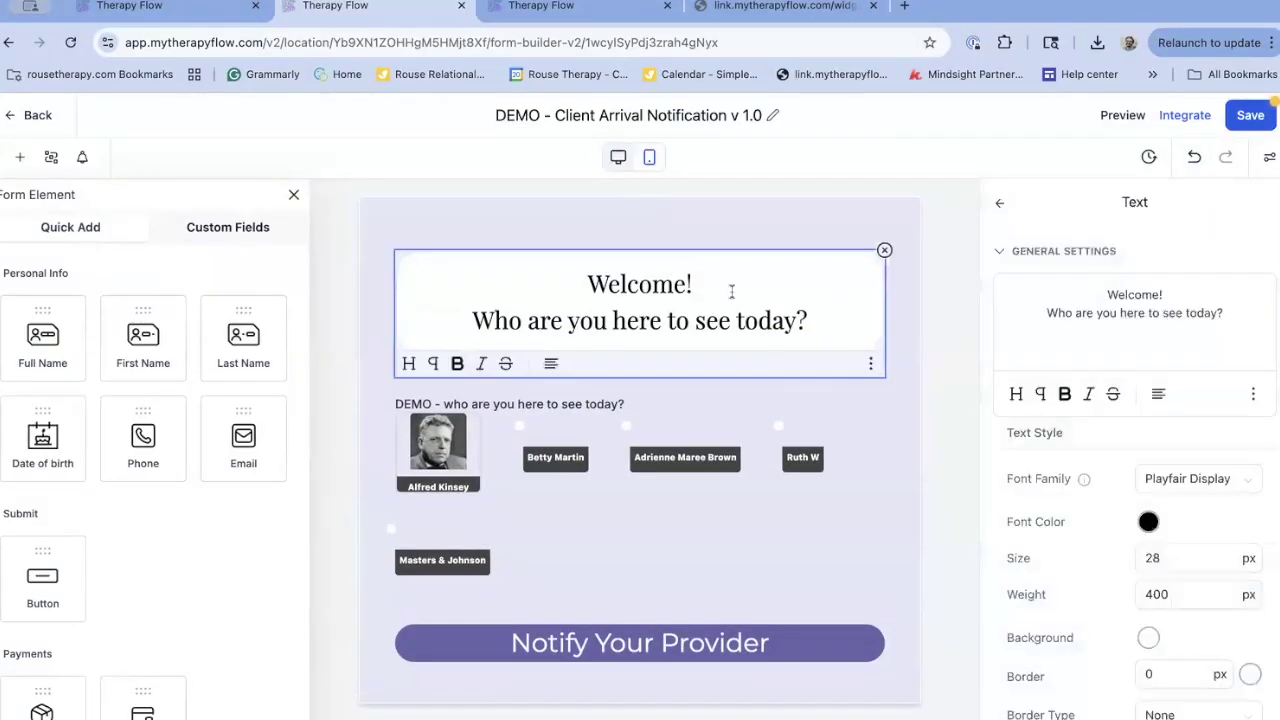
pyautogui.scroll(-3, 158, 510)
pyautogui.scroll(-6, 158, 510)
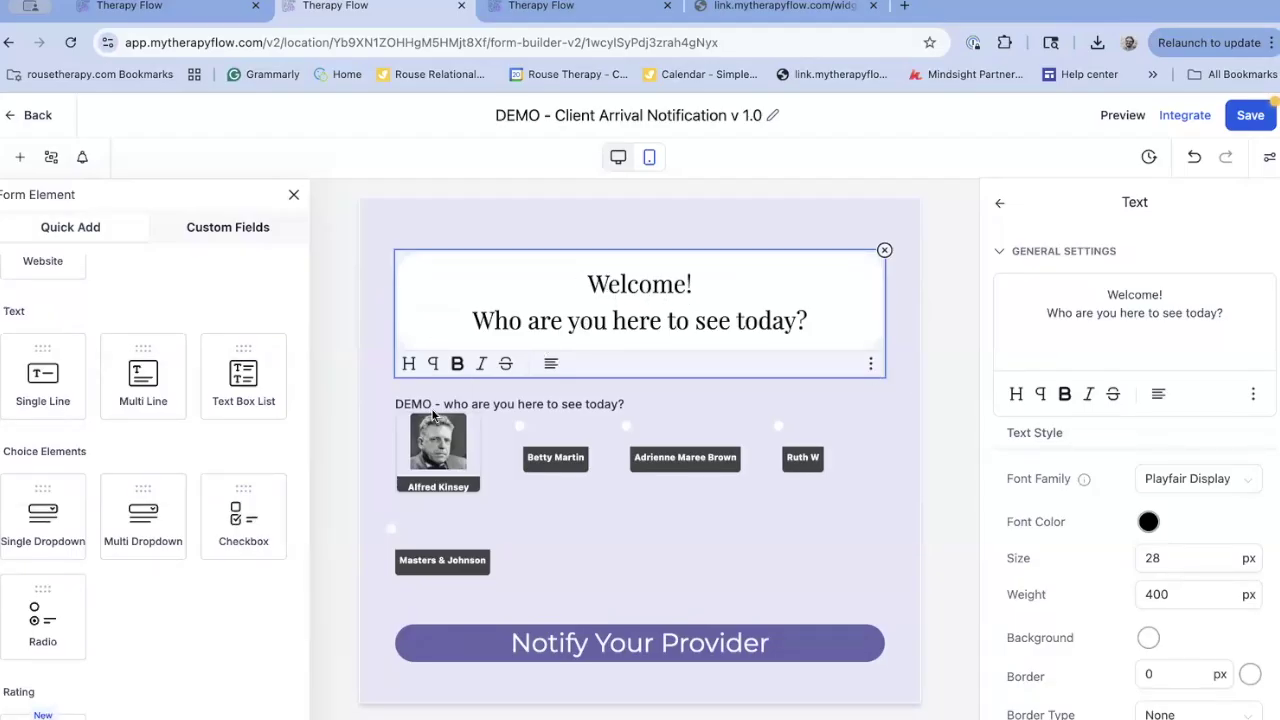
pyautogui.click(584, 393)
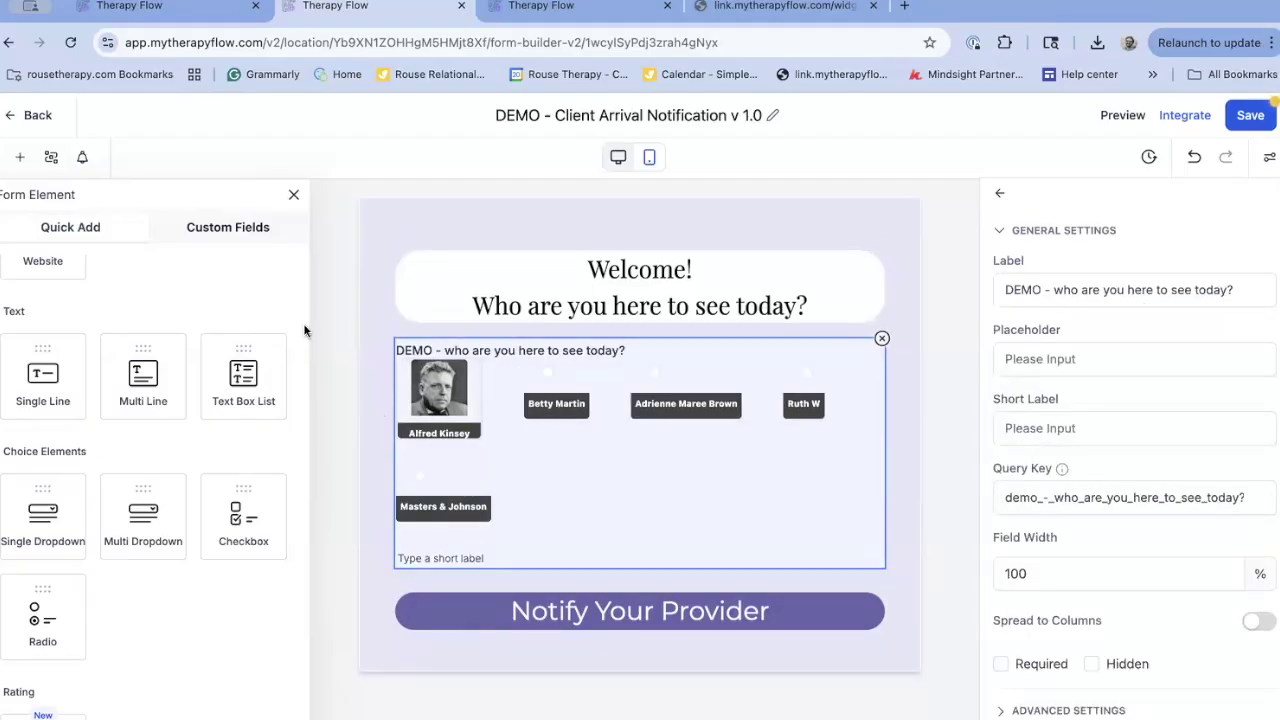
pyautogui.click(221, 232)
pyautogui.click(130, 312)
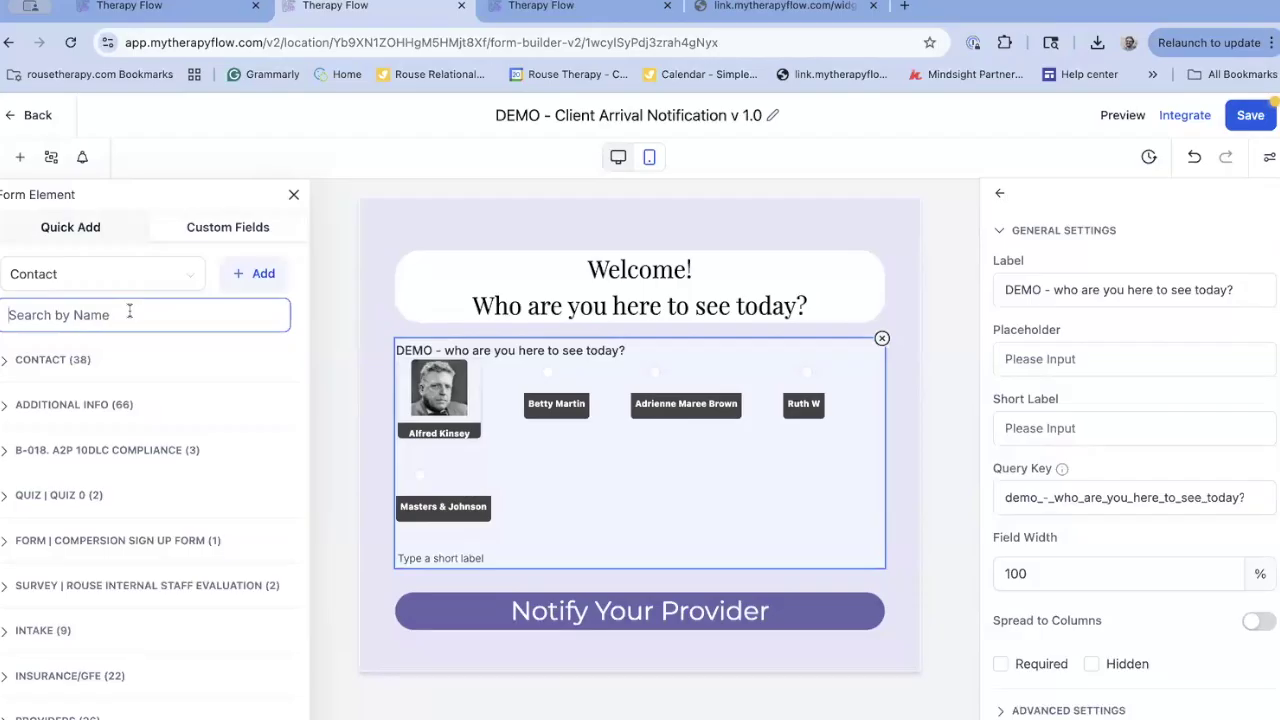
pyautogui.write('demo')
pyautogui.click(85, 362)
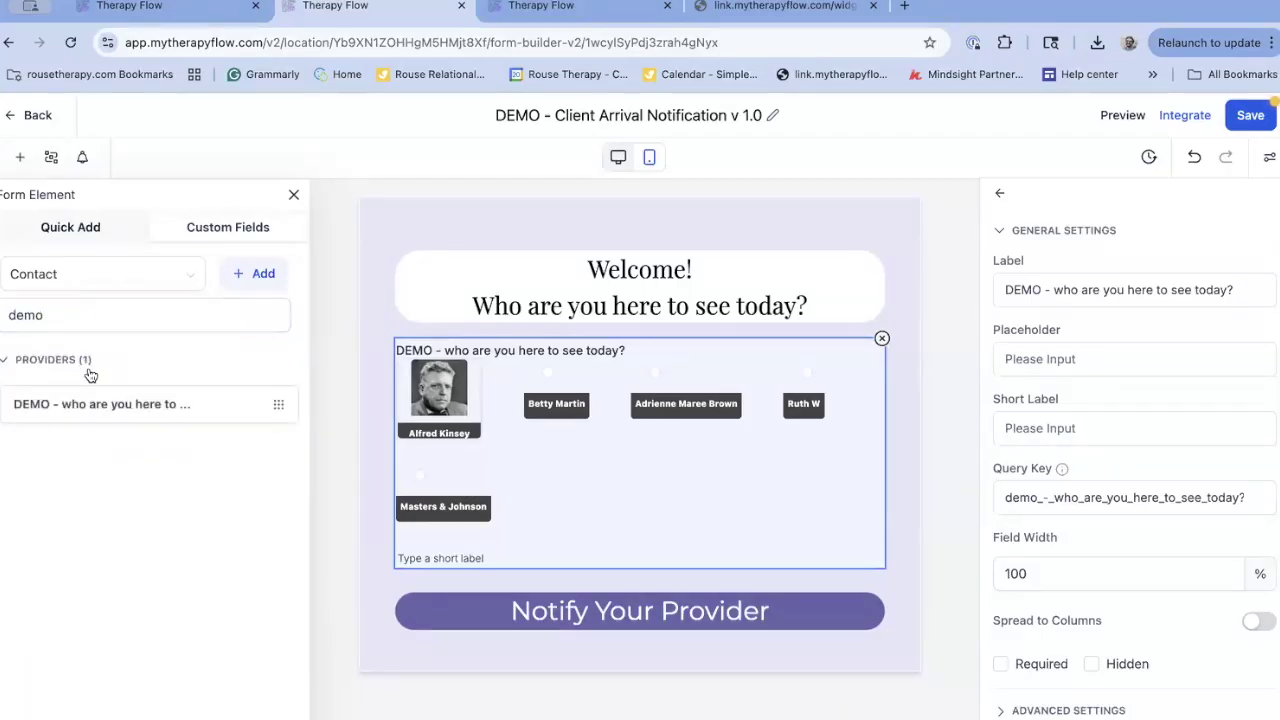
# Drag in the DEMO provider question, delete it, undo, and select the Notify Your Provider button
pyautogui.moveTo(84, 407); pyautogui.dragTo(463, 568)
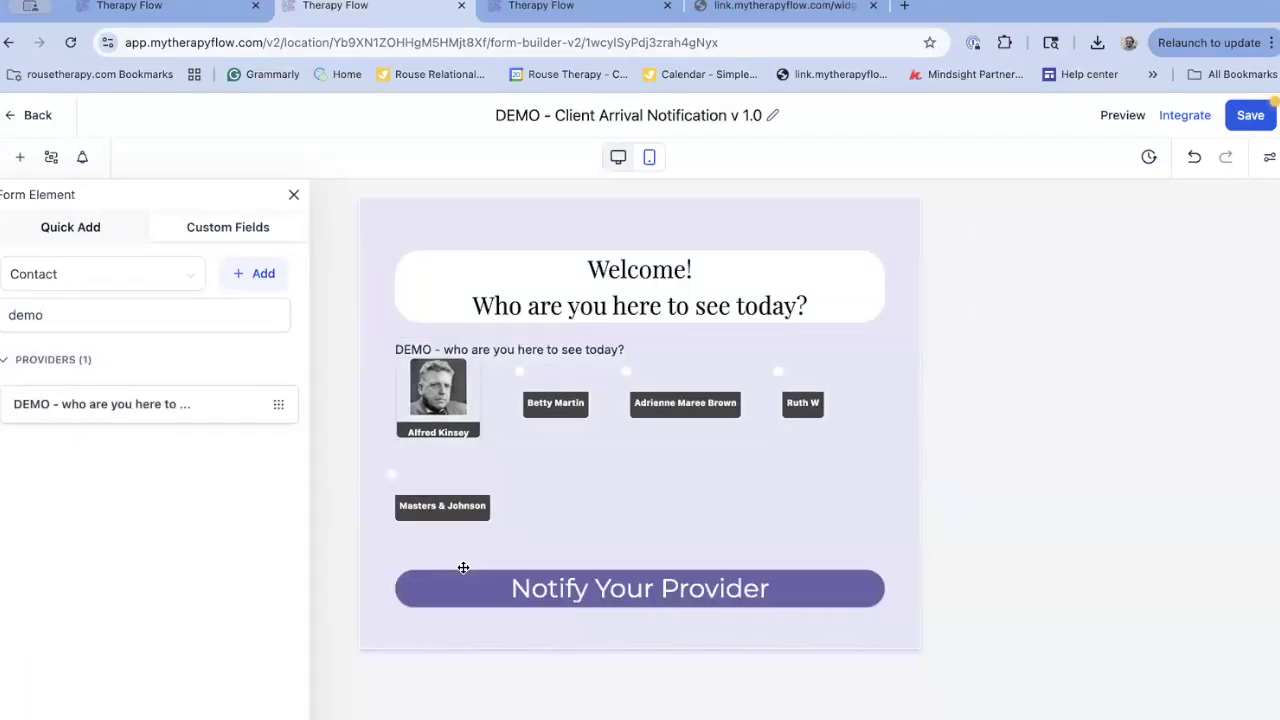
pyautogui.click(614, 403)
pyautogui.click(883, 338)
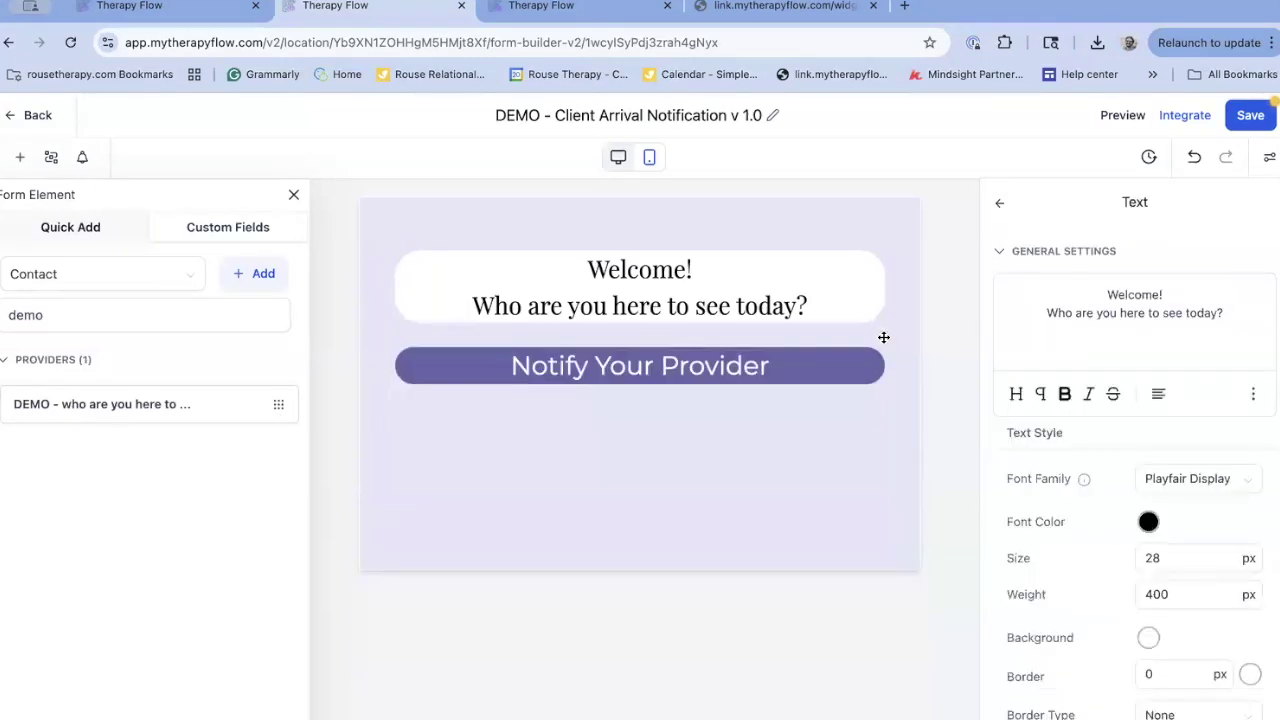
pyautogui.hotkey('ctrl', 'z')
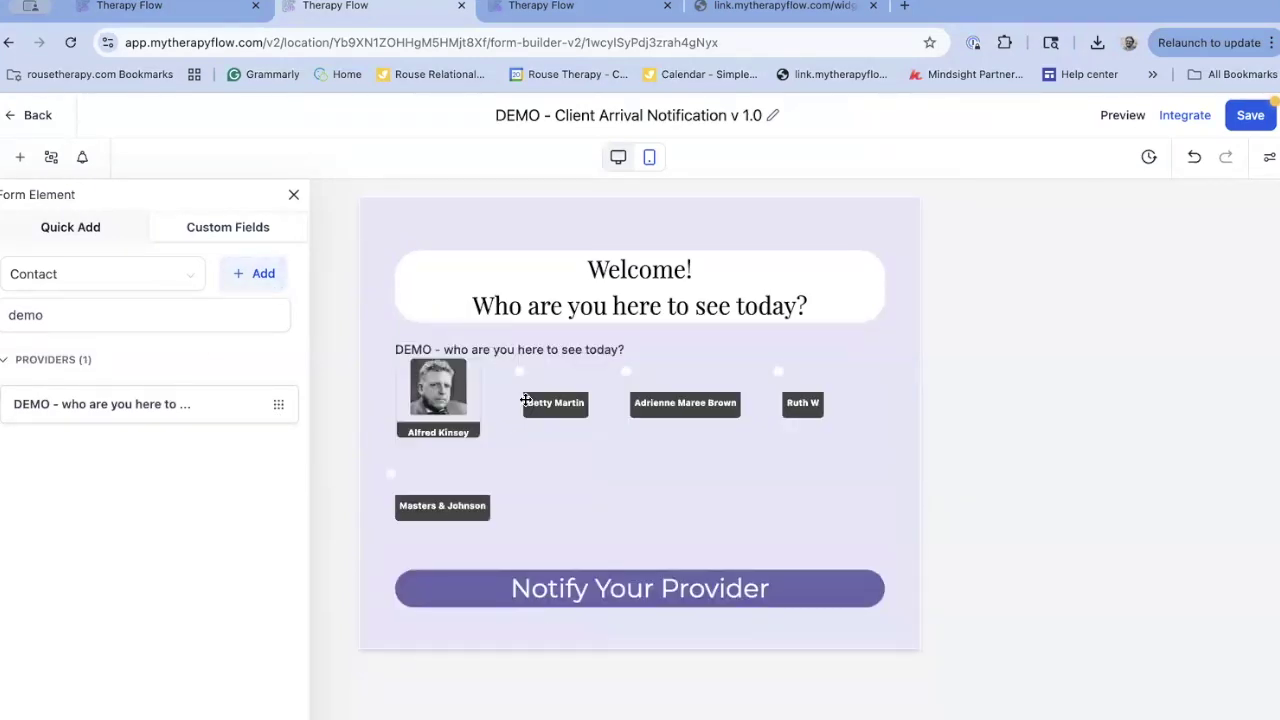
pyautogui.click(691, 515)
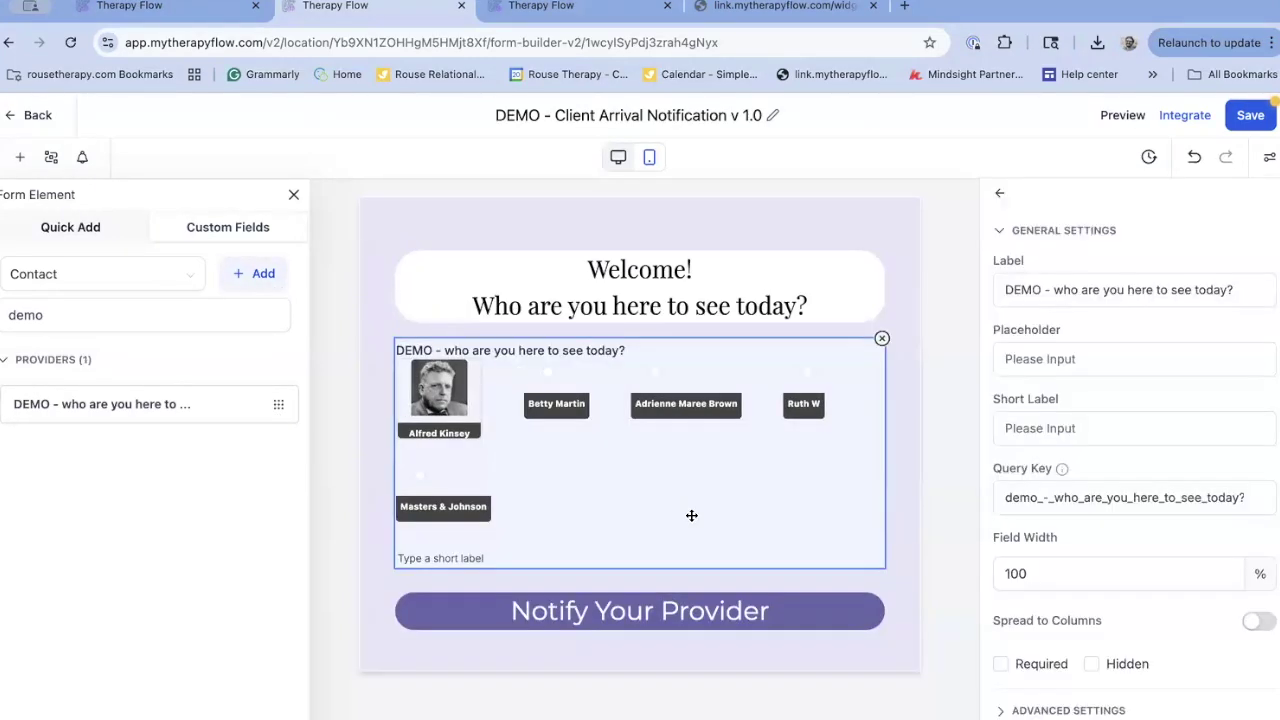
pyautogui.click(580, 612)
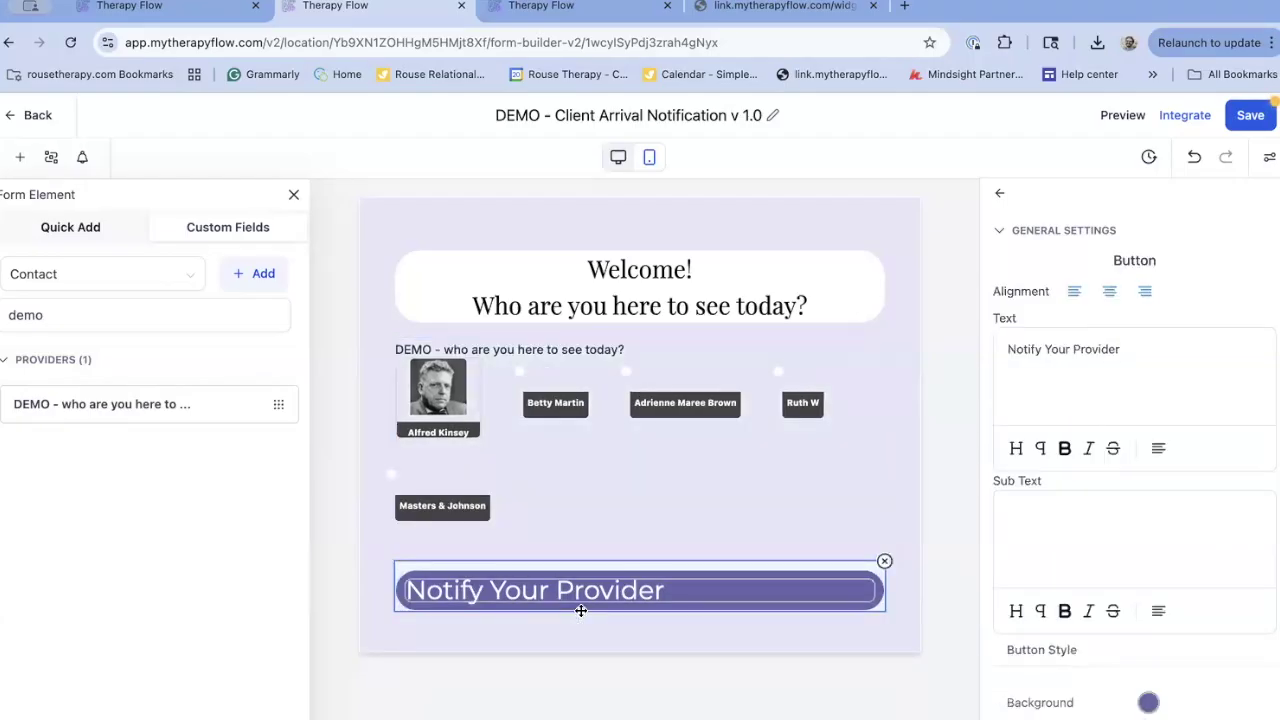
pyautogui.click(118, 236)
pyautogui.scroll(-1, 90, 590)
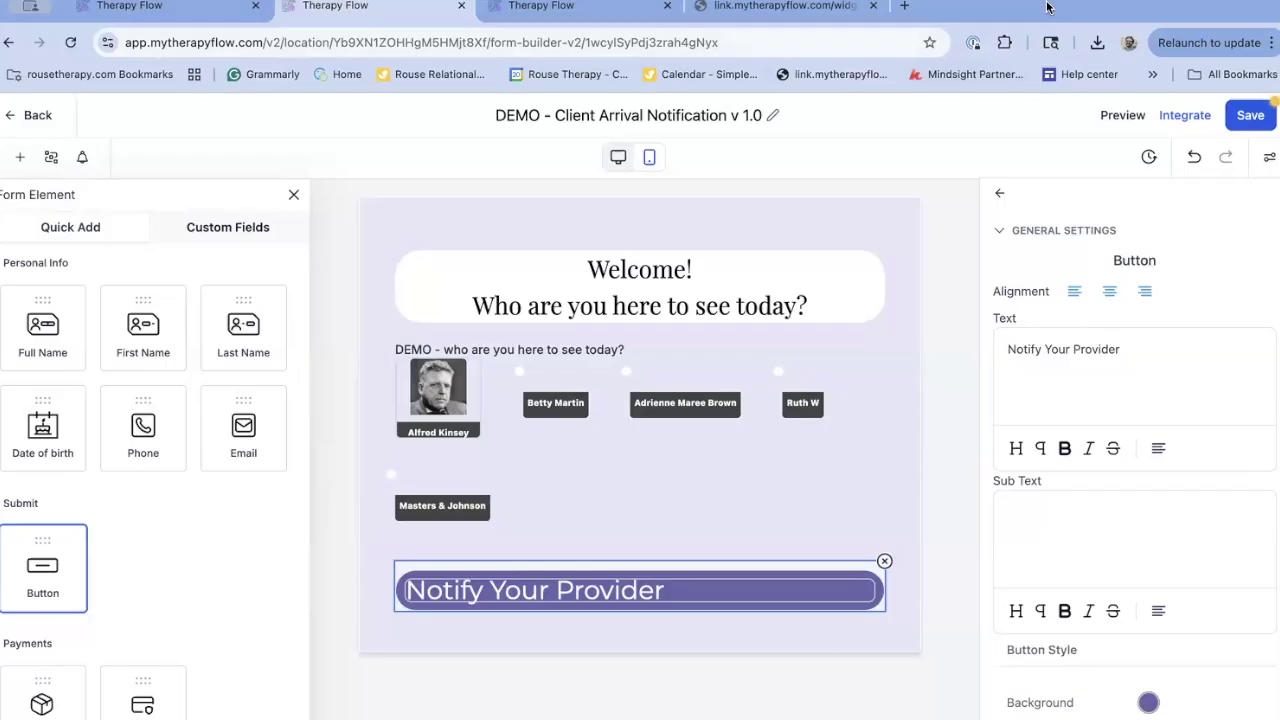
# Submit the live check-in form with the first provider chosen, then return to the builder
pyautogui.click(855, 20)
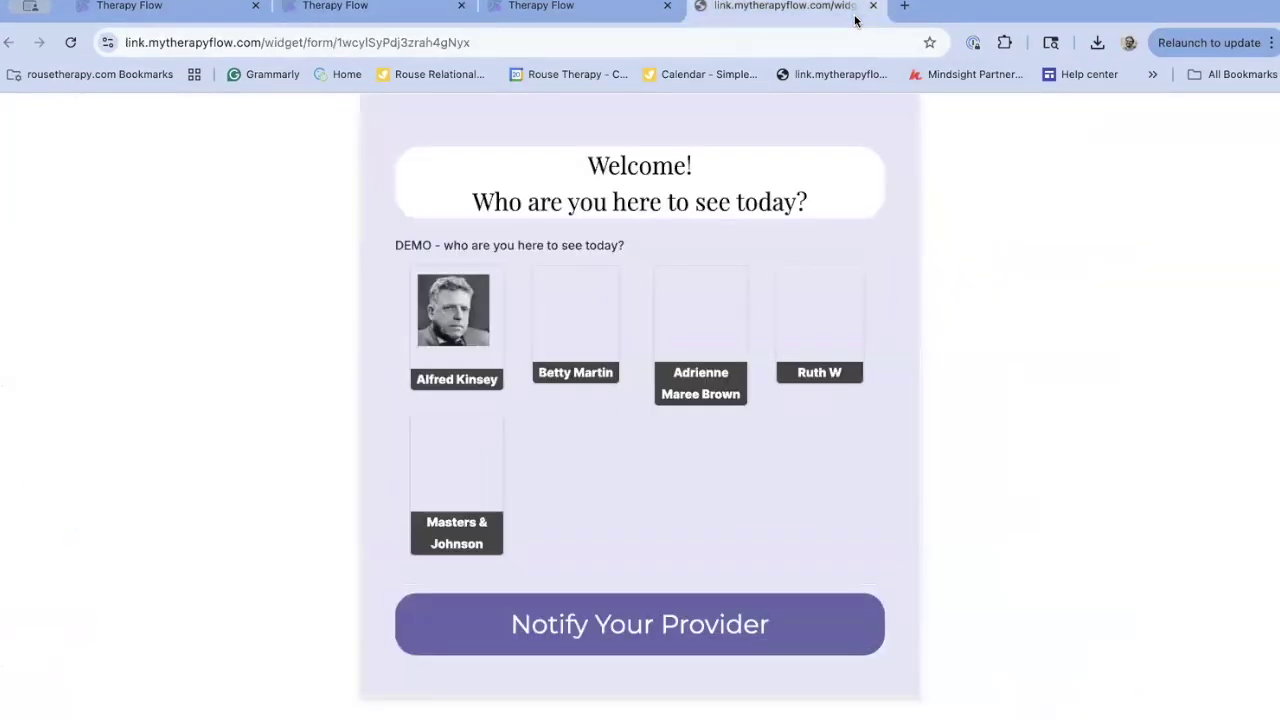
pyautogui.click(479, 311)
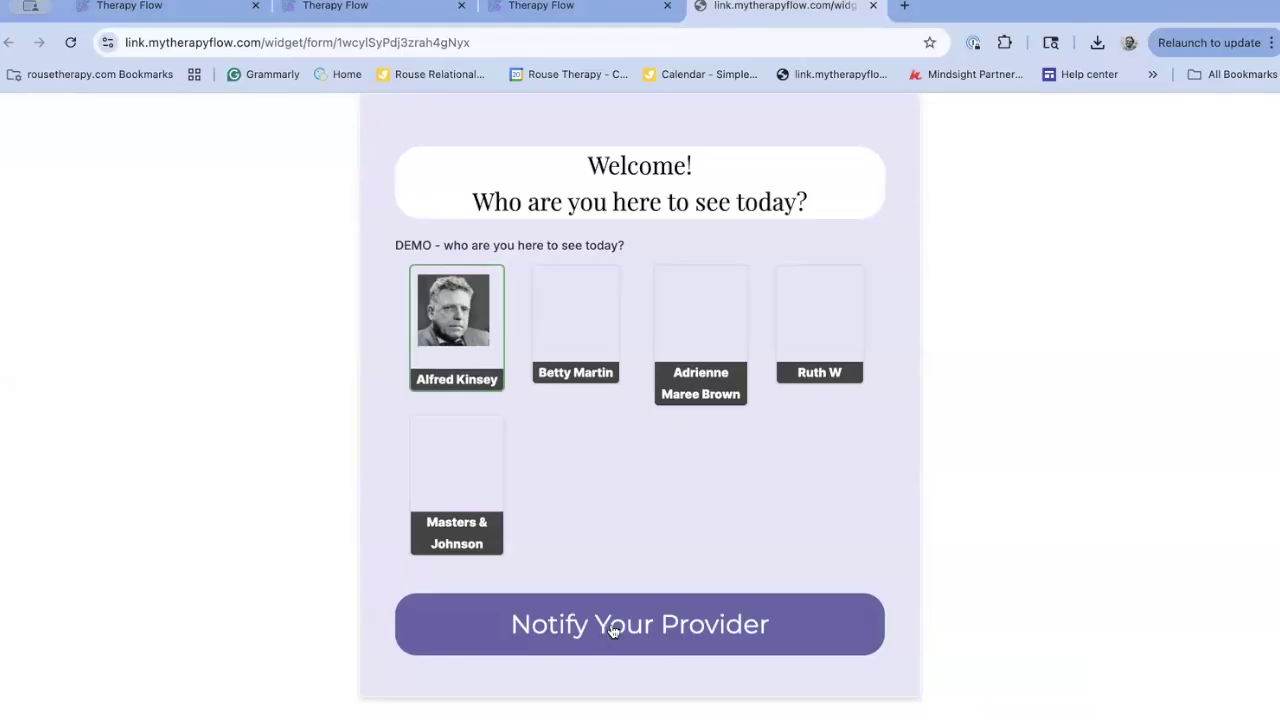
pyautogui.click(645, 618)
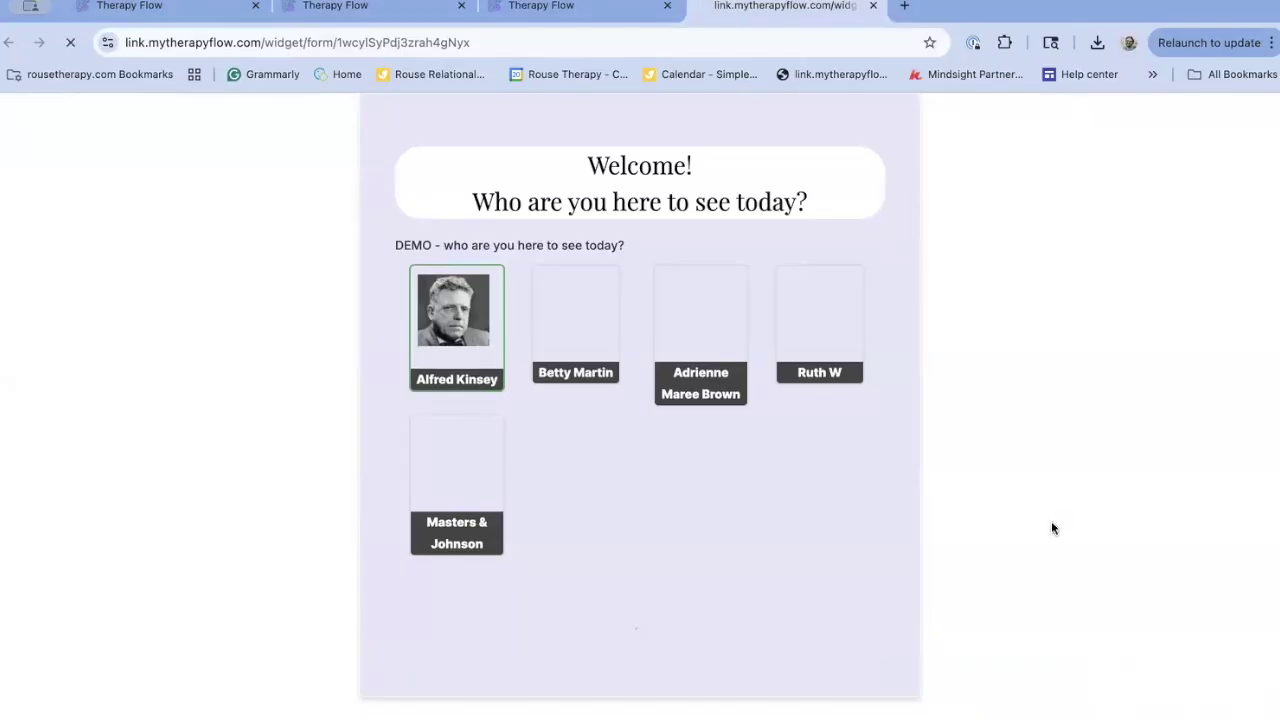
pyautogui.press('super+2')
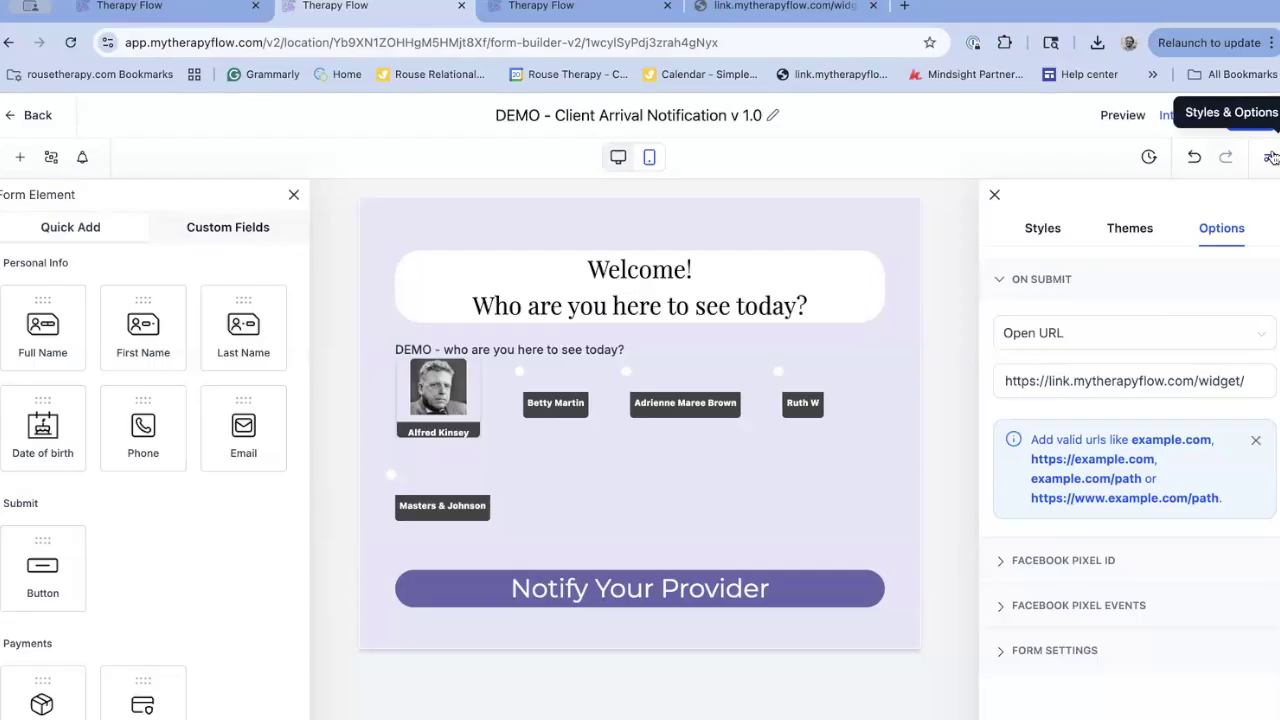
# Expand the form's On Submit options and copy its public form link from Integrate
pyautogui.click(1270, 157)
pyautogui.click(1270, 157)
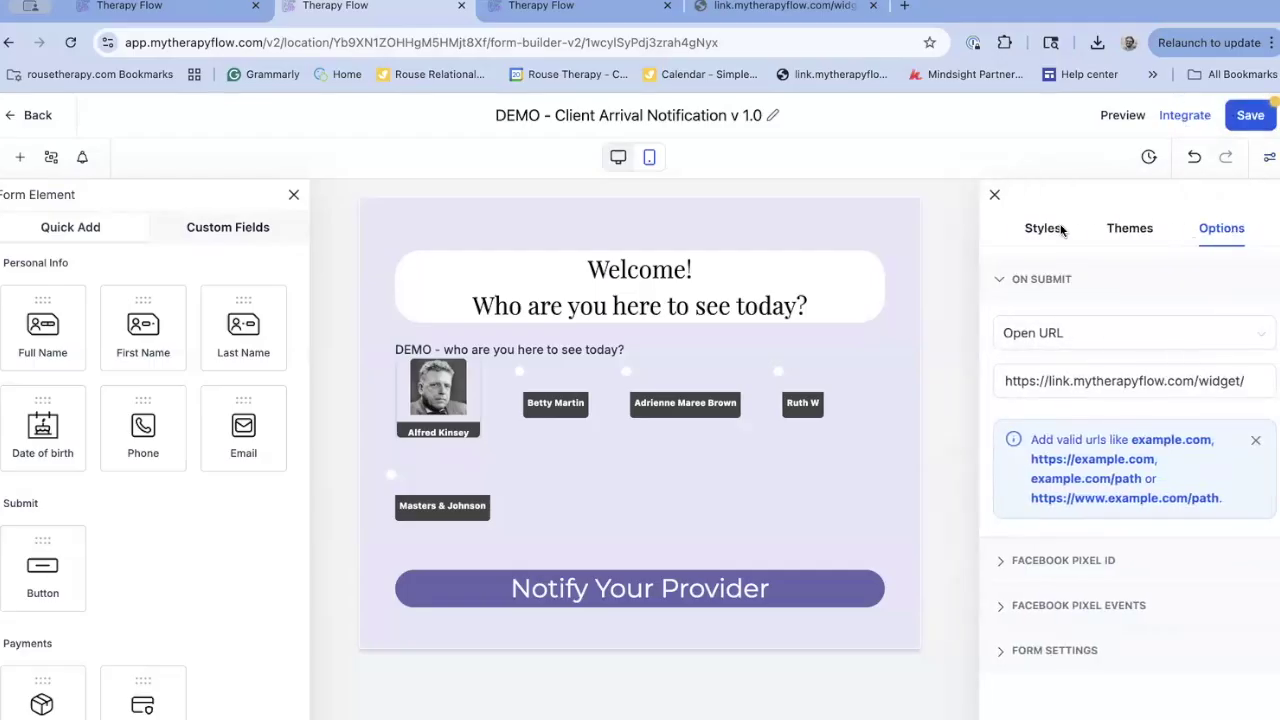
pyautogui.click(1062, 230)
pyautogui.click(1210, 235)
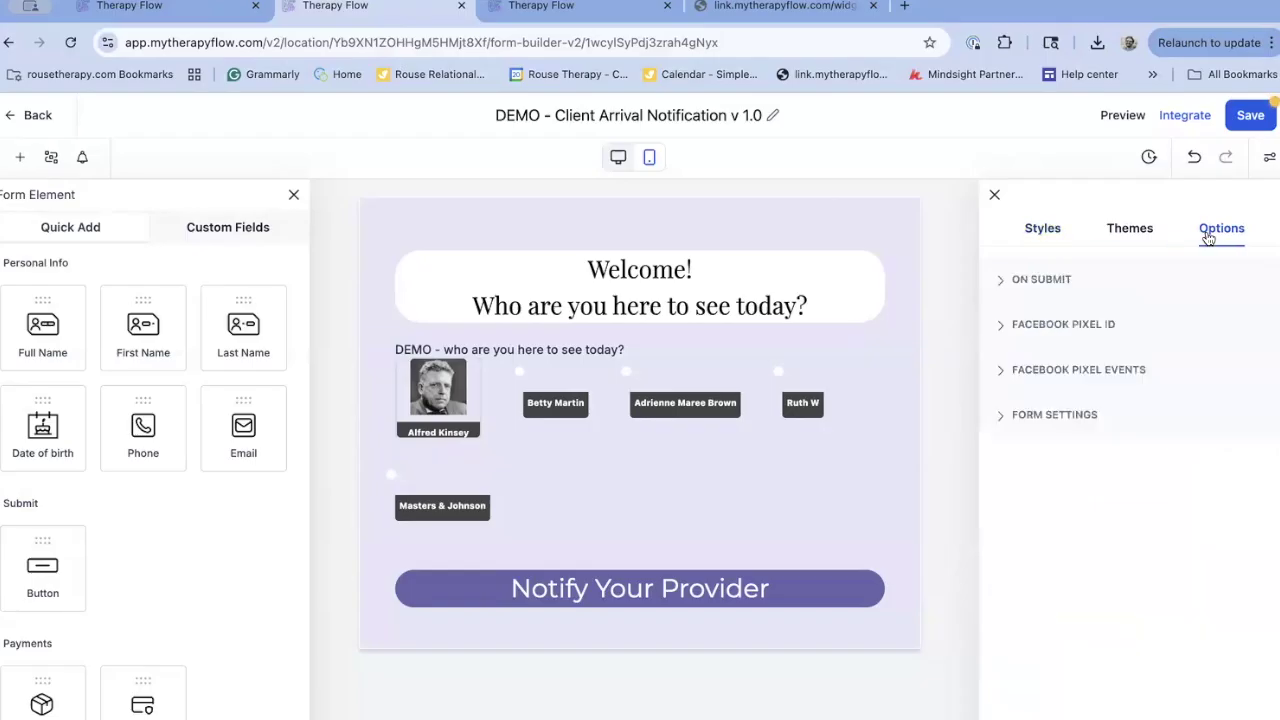
pyautogui.click(1045, 284)
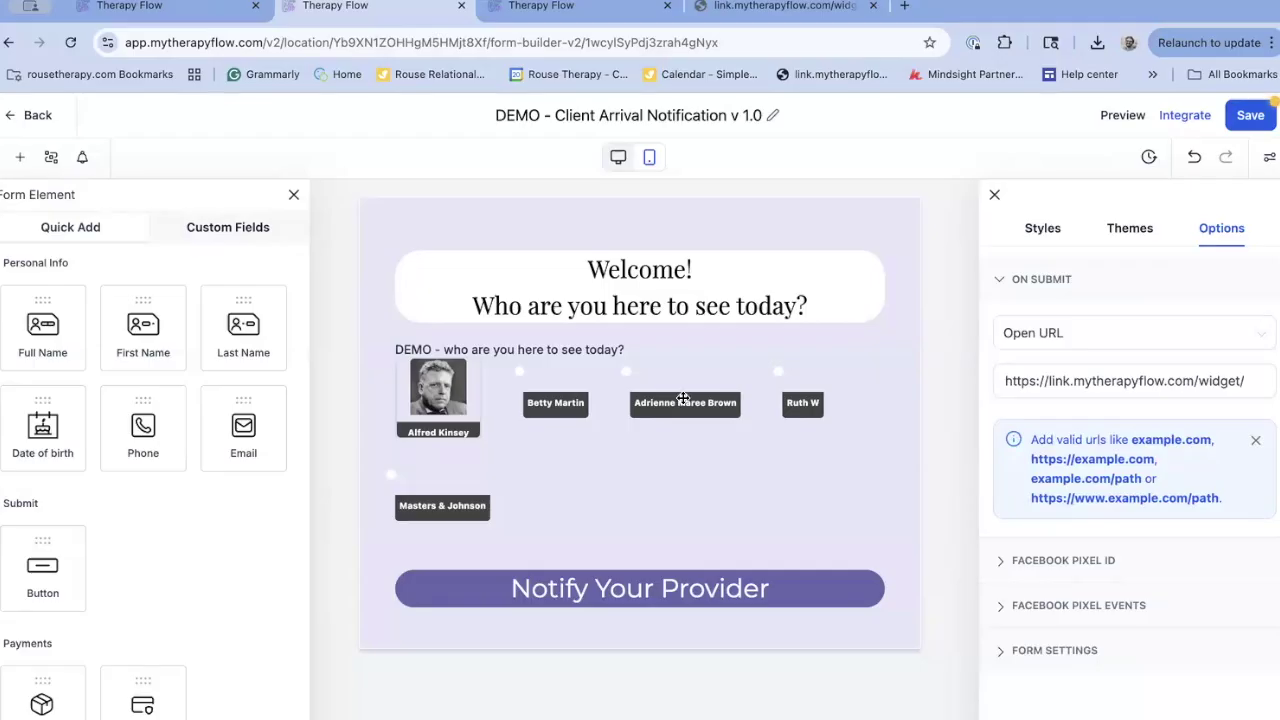
pyautogui.click(1185, 117)
pyautogui.click(812, 610)
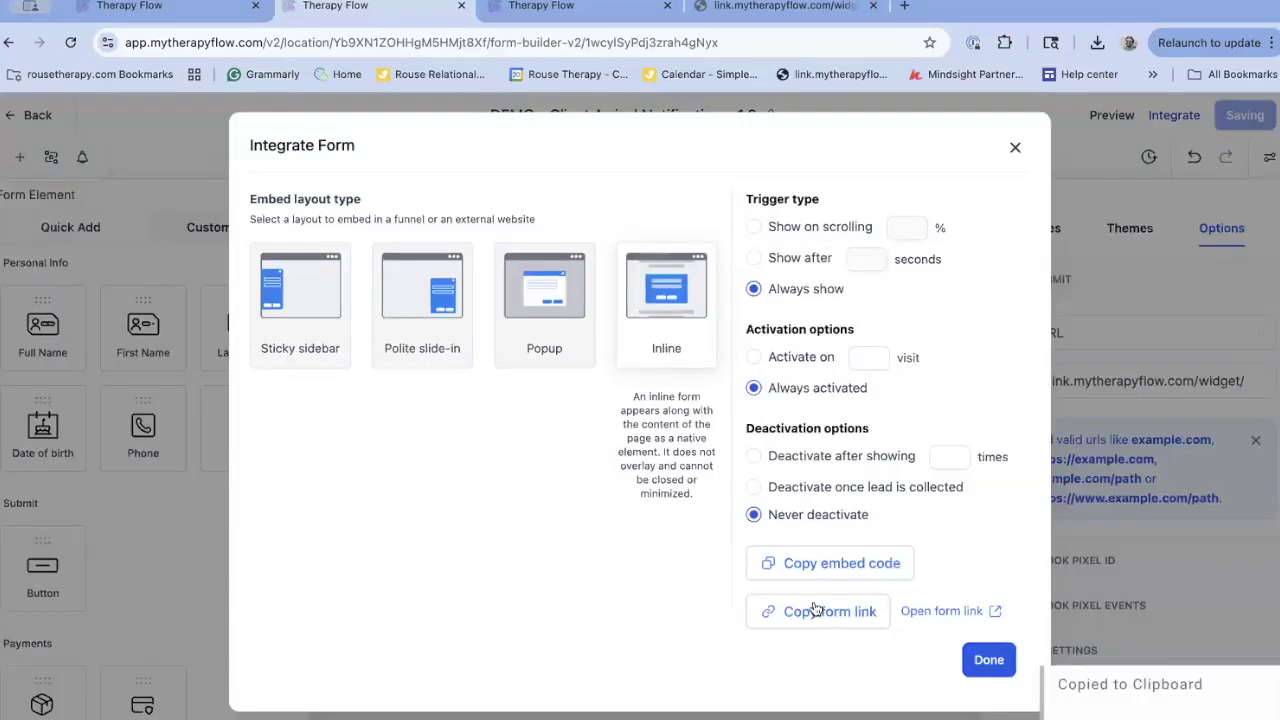
pyautogui.click(989, 660)
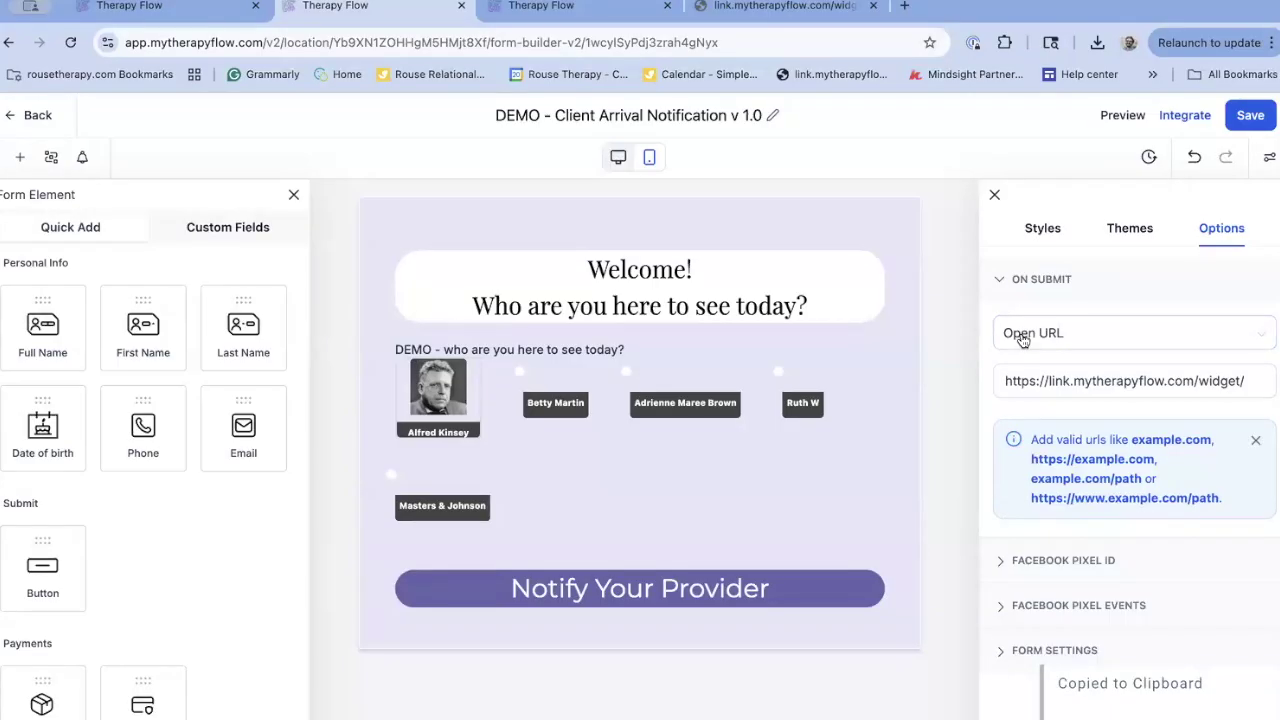
# Keep Open URL, replace the redirect URL with the copied form link, and save the form
pyautogui.click(1022, 340)
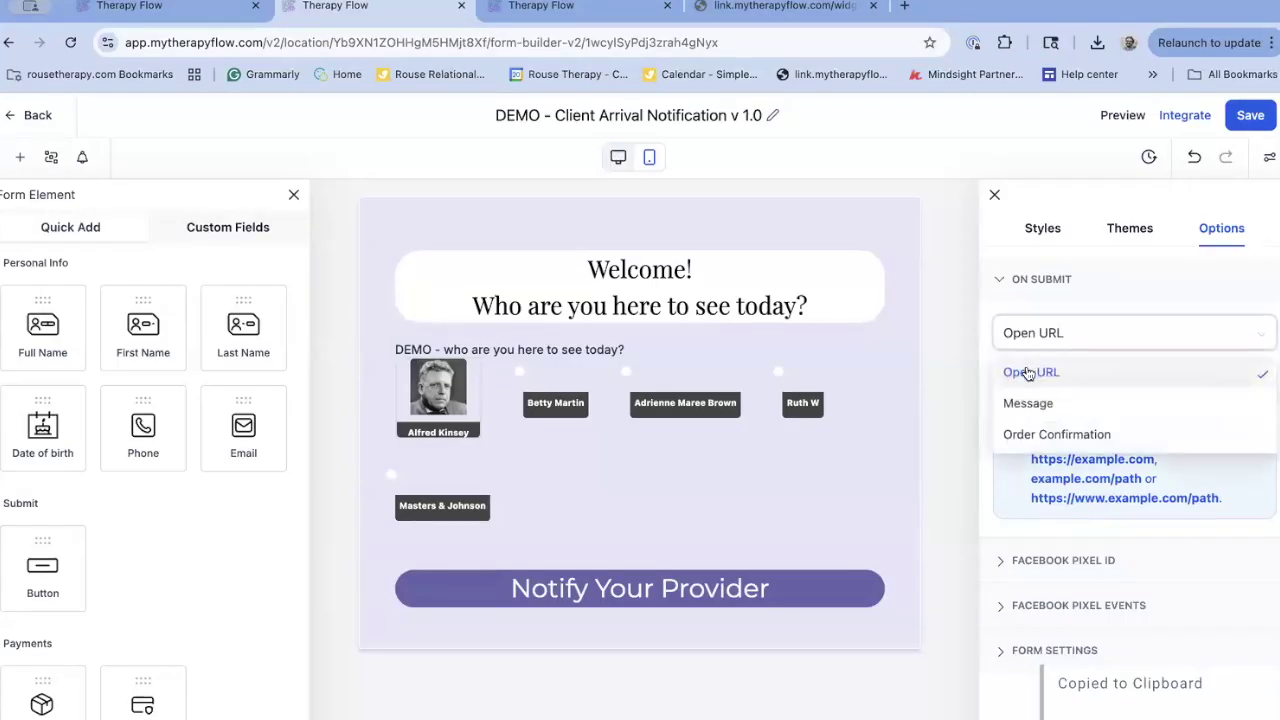
pyautogui.click(1030, 373)
pyautogui.click(1050, 379)
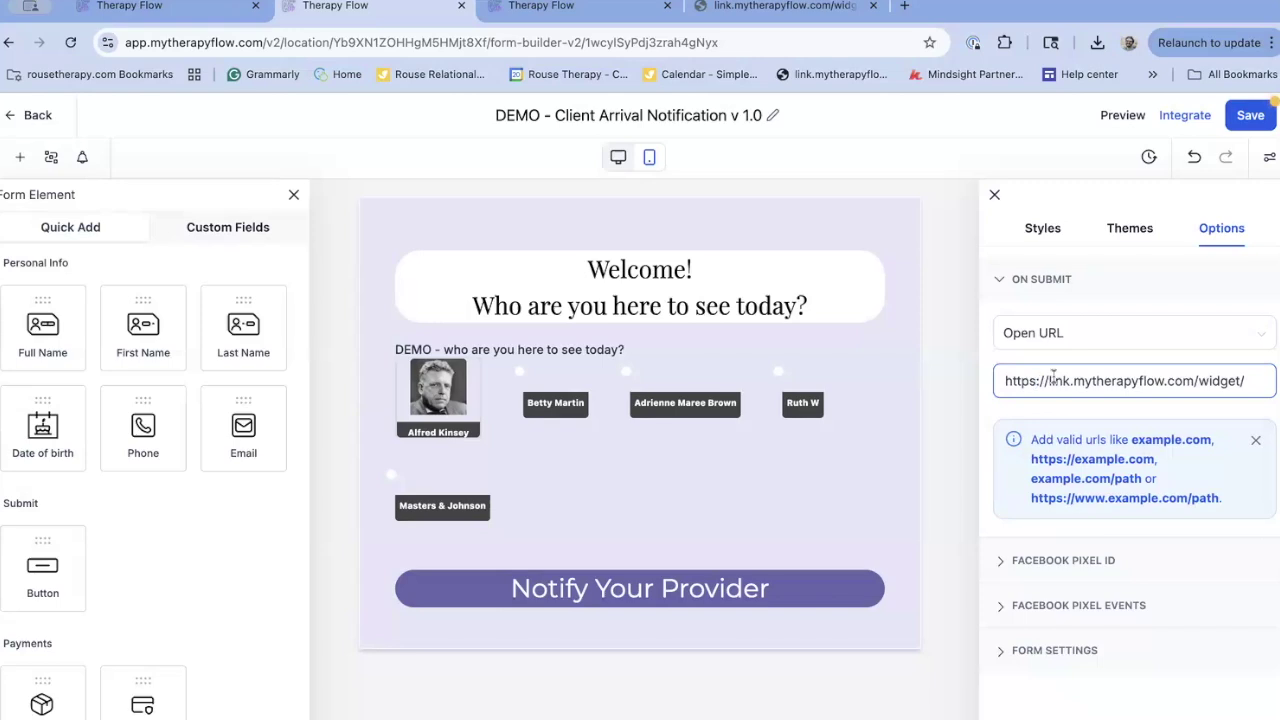
pyautogui.tripleClick(1053, 379)
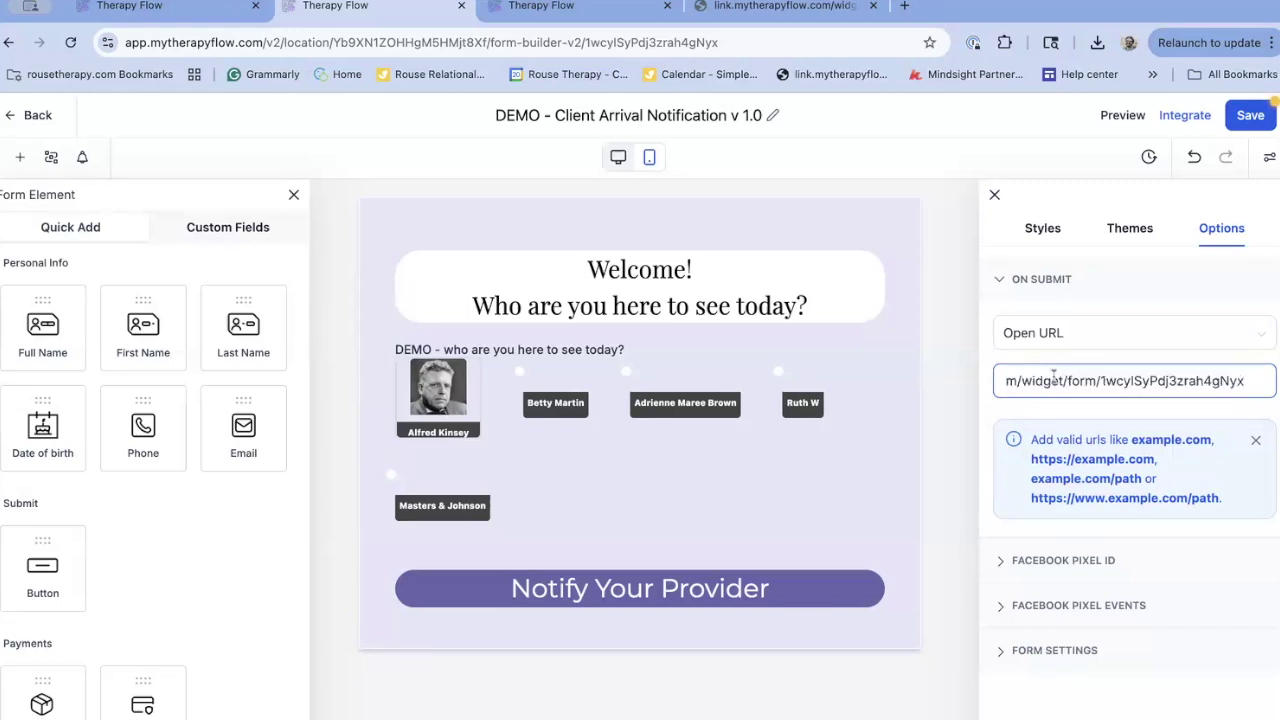
pyautogui.press('Home')
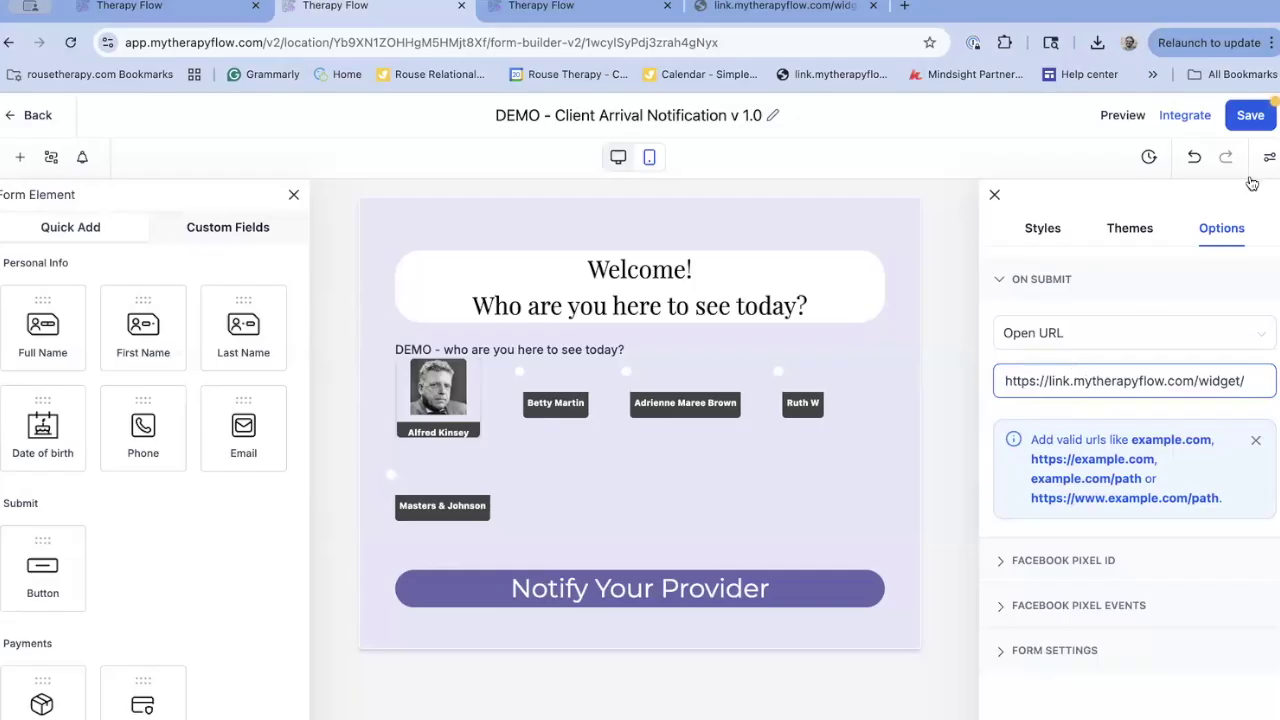
pyautogui.click(1251, 117)
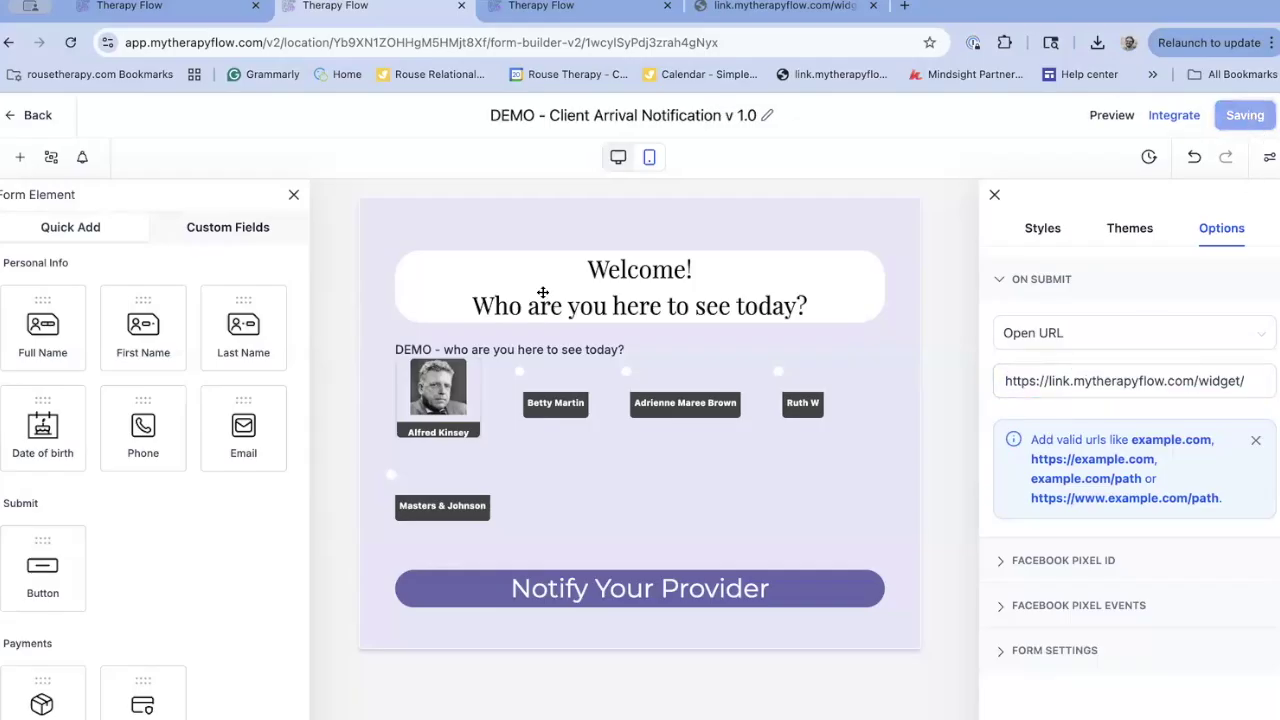
pyautogui.click(189, 12)
# Open the DEMO - Client Arrival Notification v1.0 workflow and pan out to see every provider branch
pyautogui.click(541, 7)
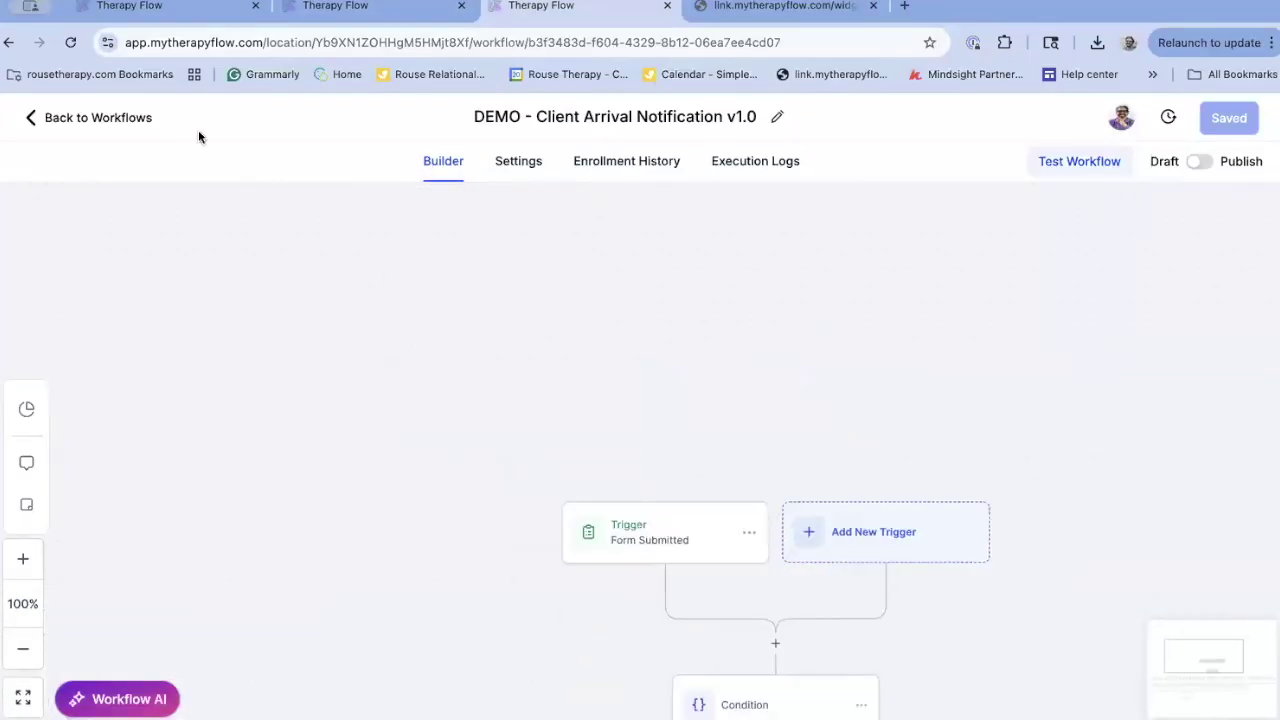
pyautogui.click(109, 117)
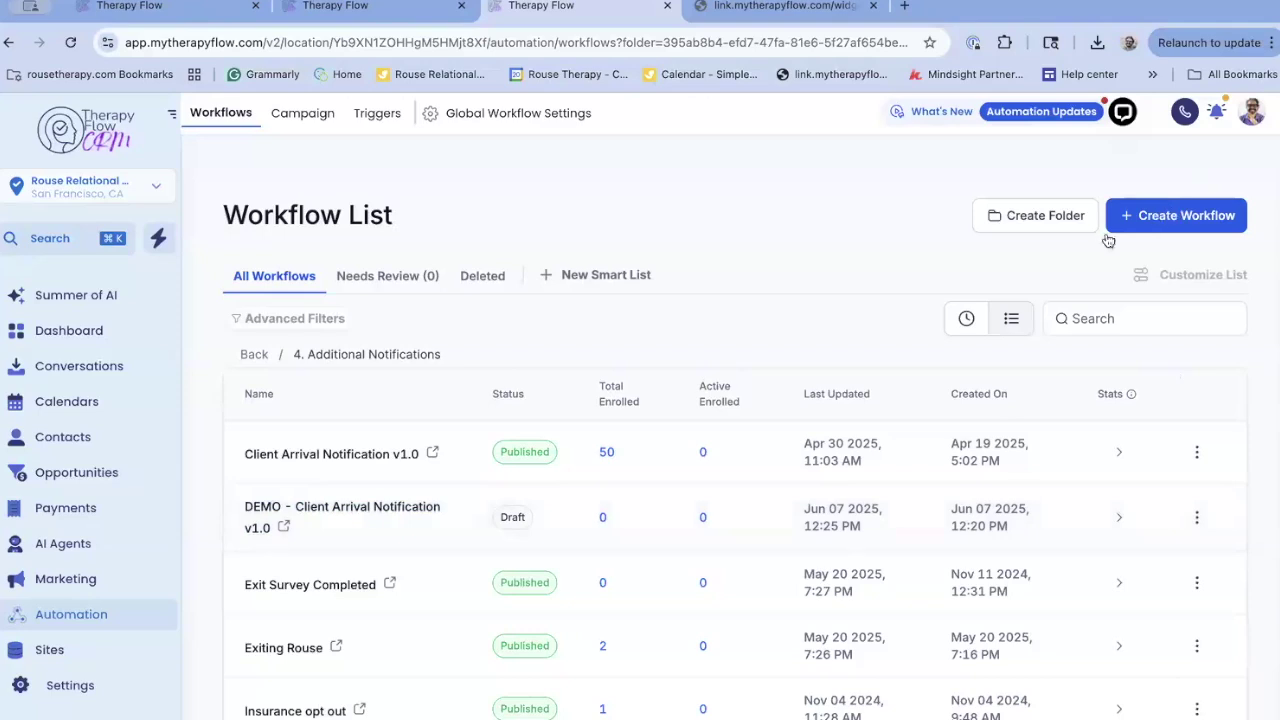
pyautogui.click(1170, 216)
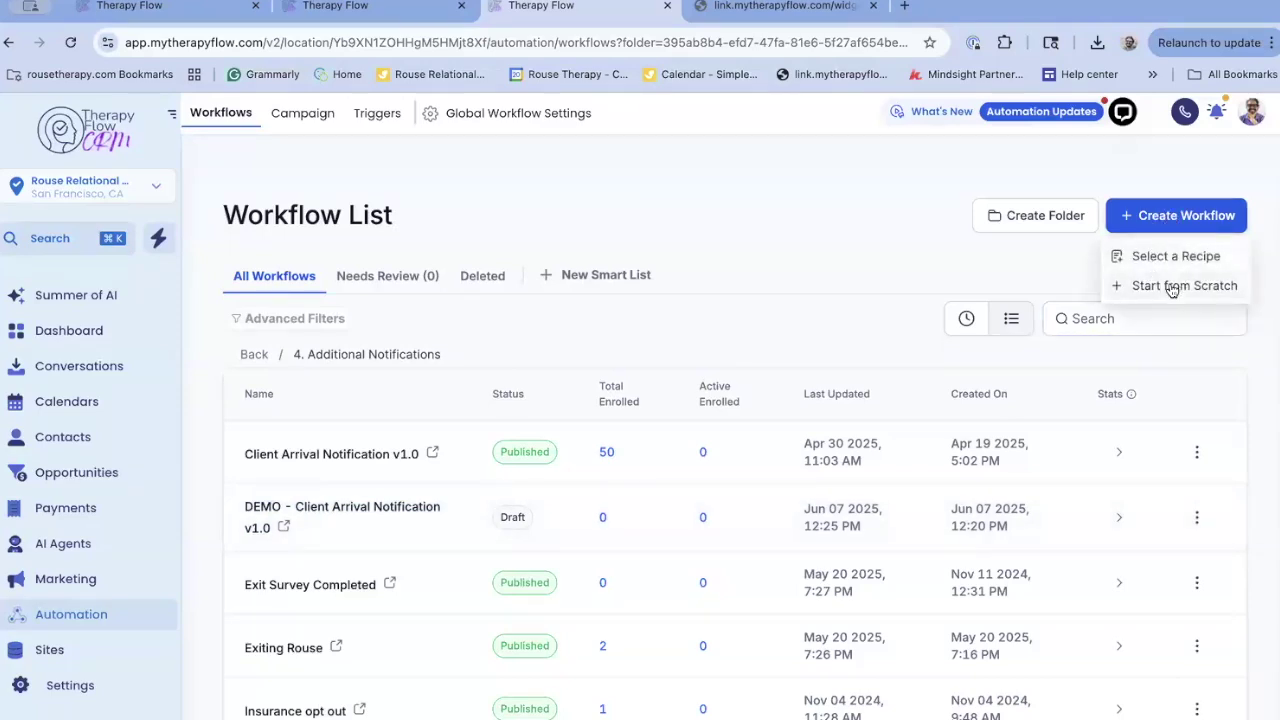
pyautogui.click(283, 510)
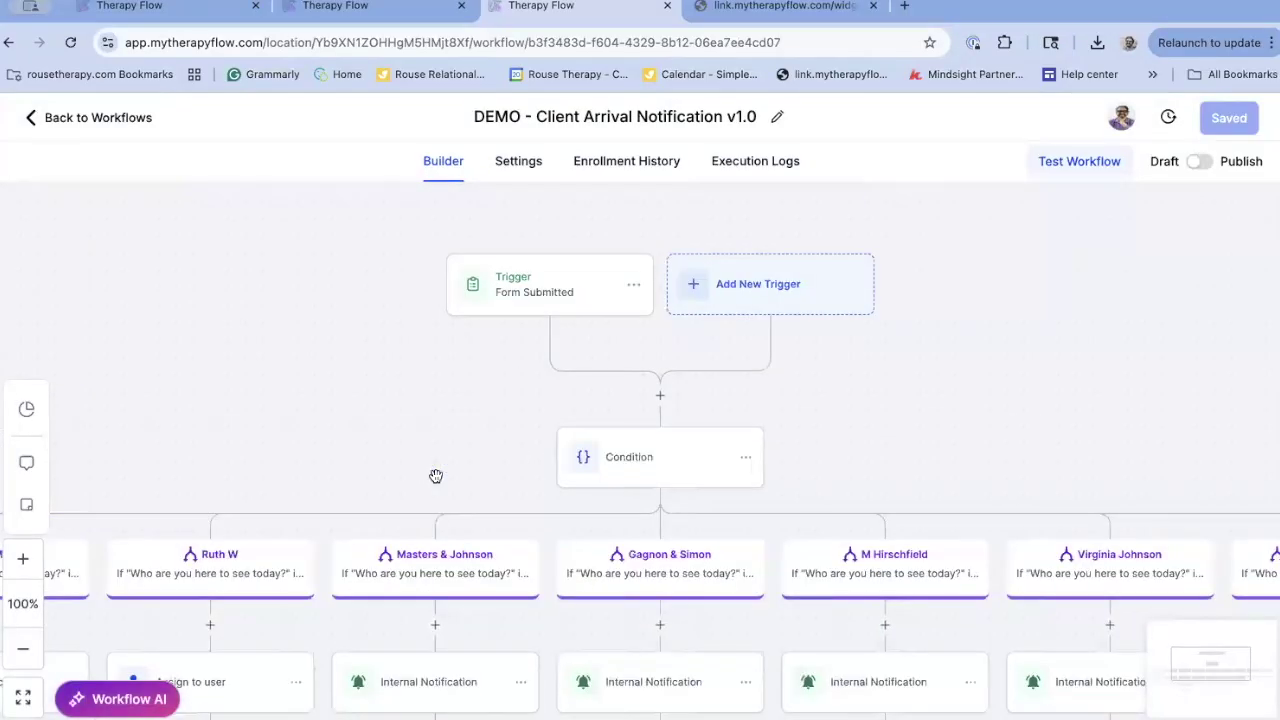
pyautogui.scroll(-5, 436, 476)
pyautogui.moveTo(314, 346); pyautogui.dragTo(414, 343)
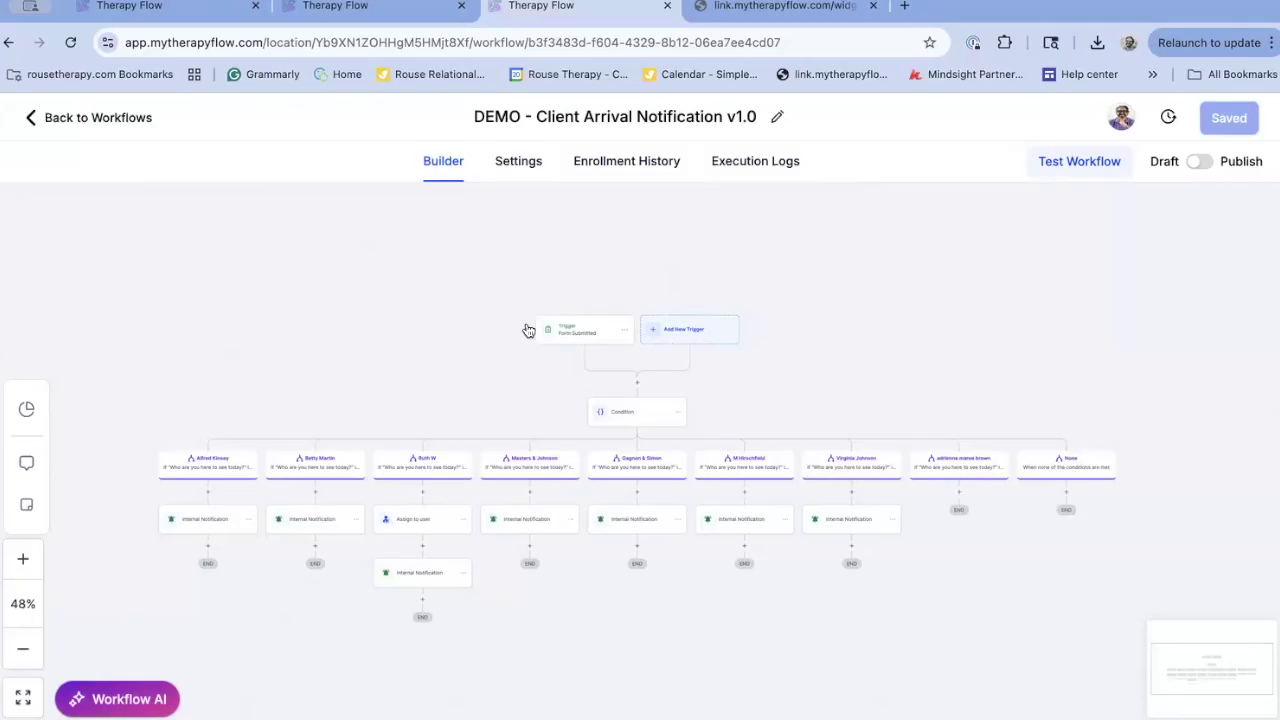
# Set the trigger filter 'Form is' to DEMO - Client Arrival Notification v 1.0, dropping the old form
pyautogui.click(584, 337)
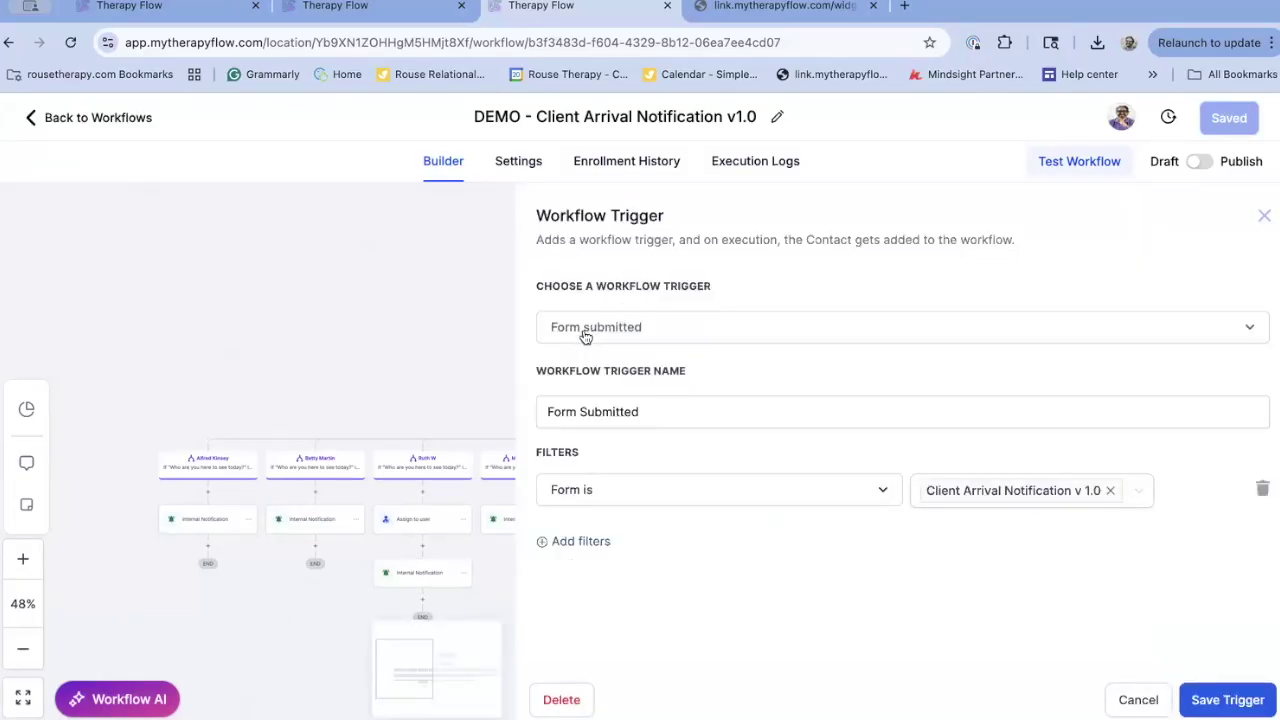
pyautogui.click(675, 433)
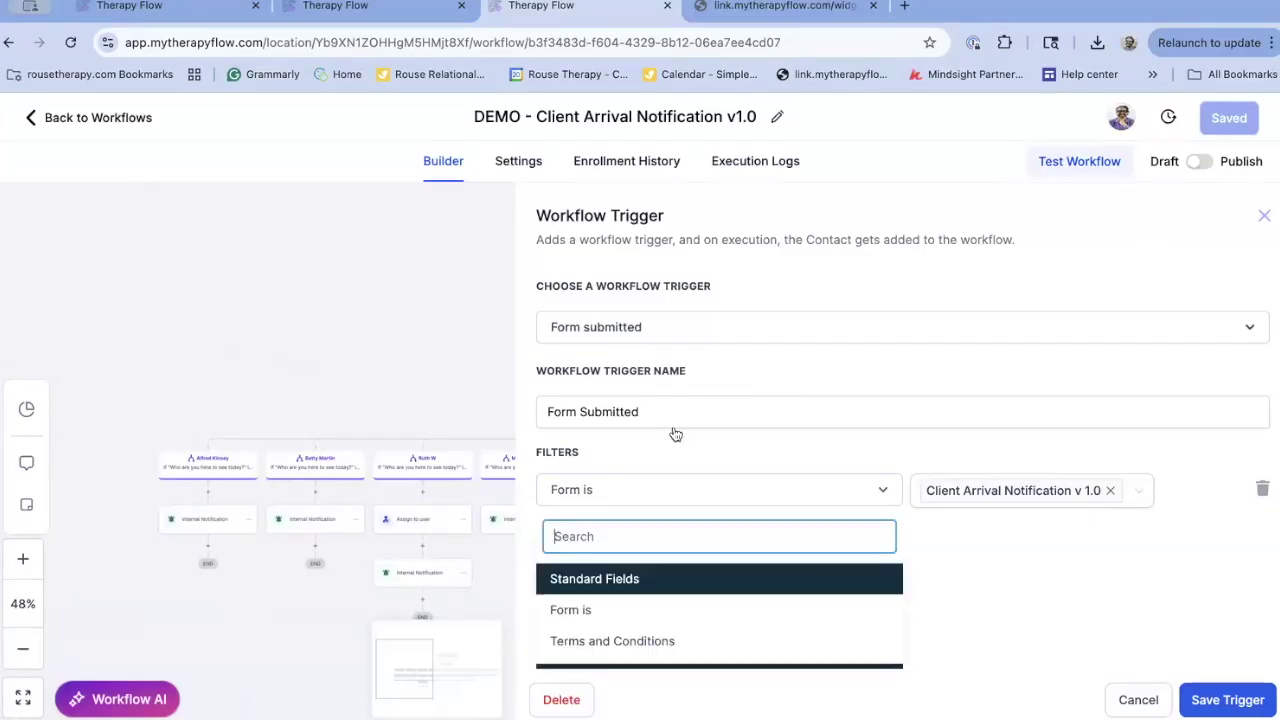
pyautogui.click(613, 614)
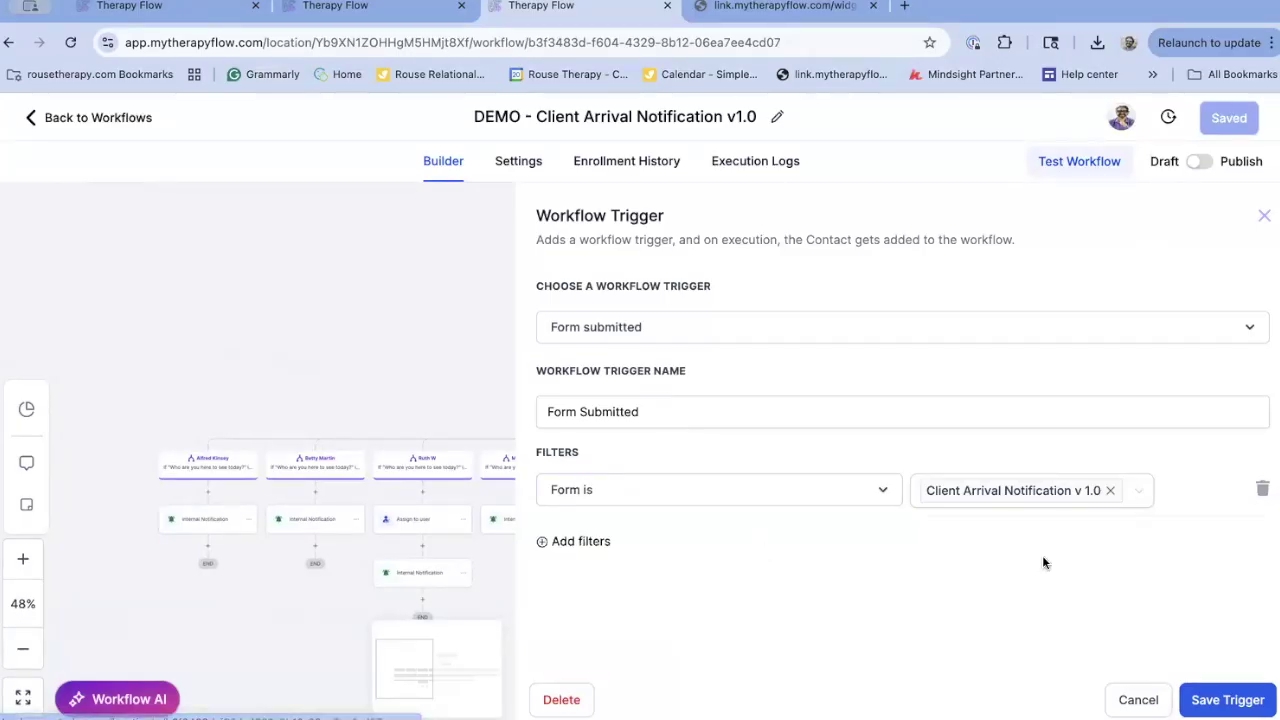
pyautogui.click(1138, 504)
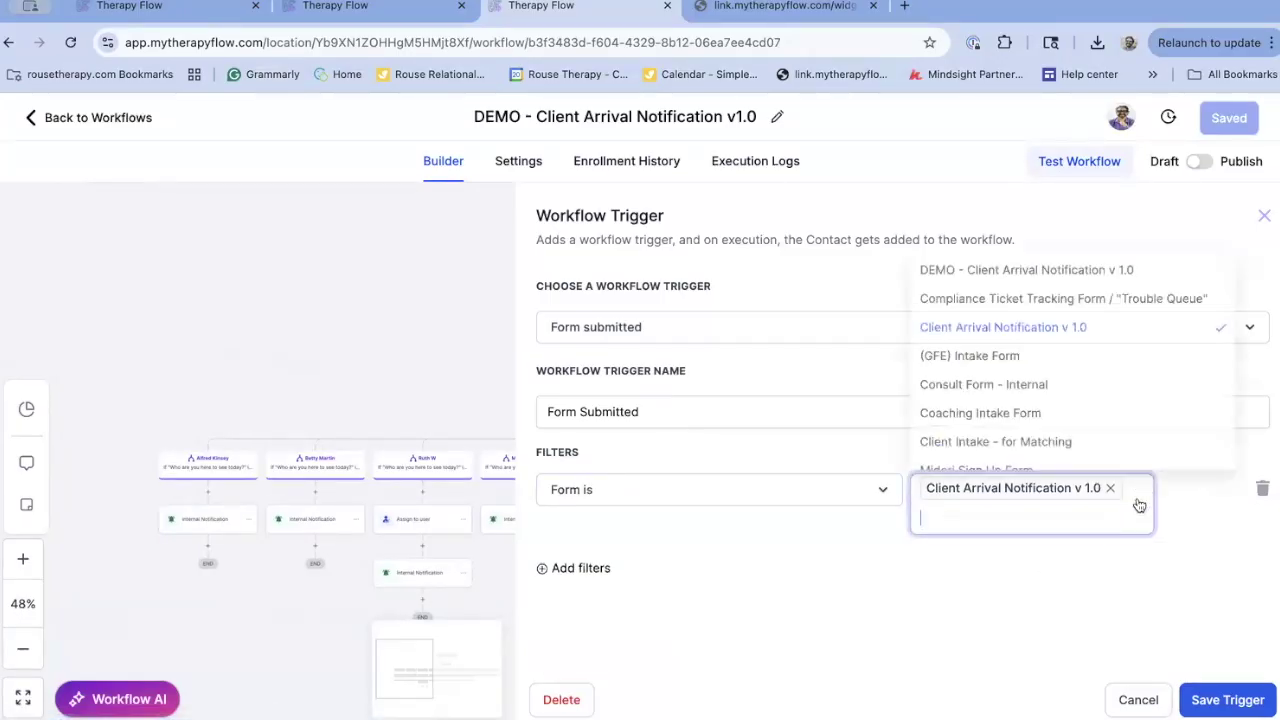
pyautogui.click(1088, 275)
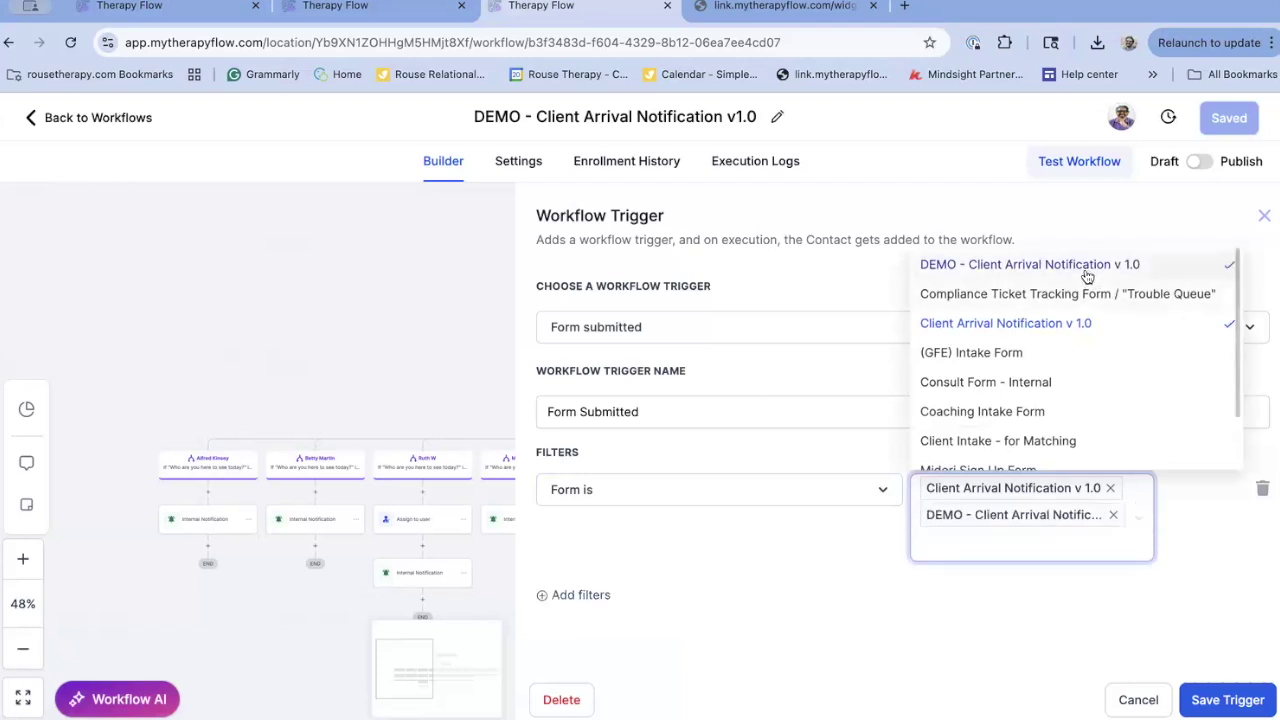
pyautogui.click(1110, 490)
pyautogui.click(1088, 607)
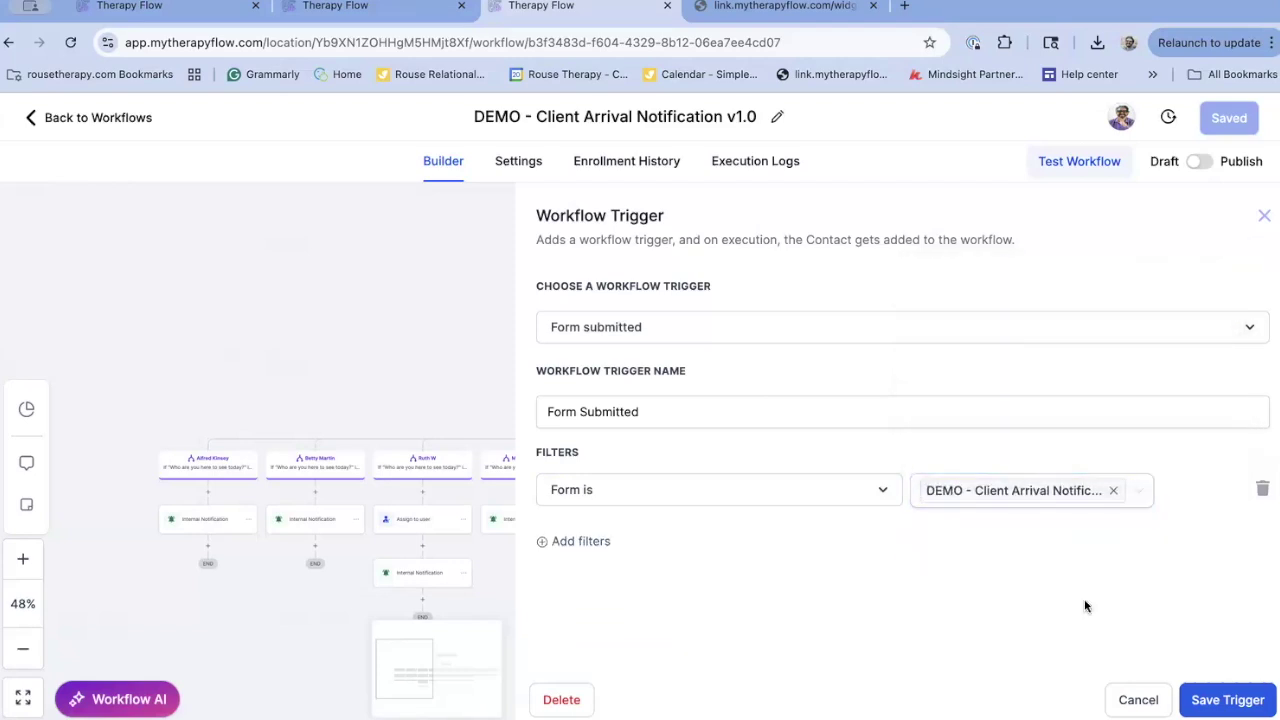
pyautogui.click(1250, 700)
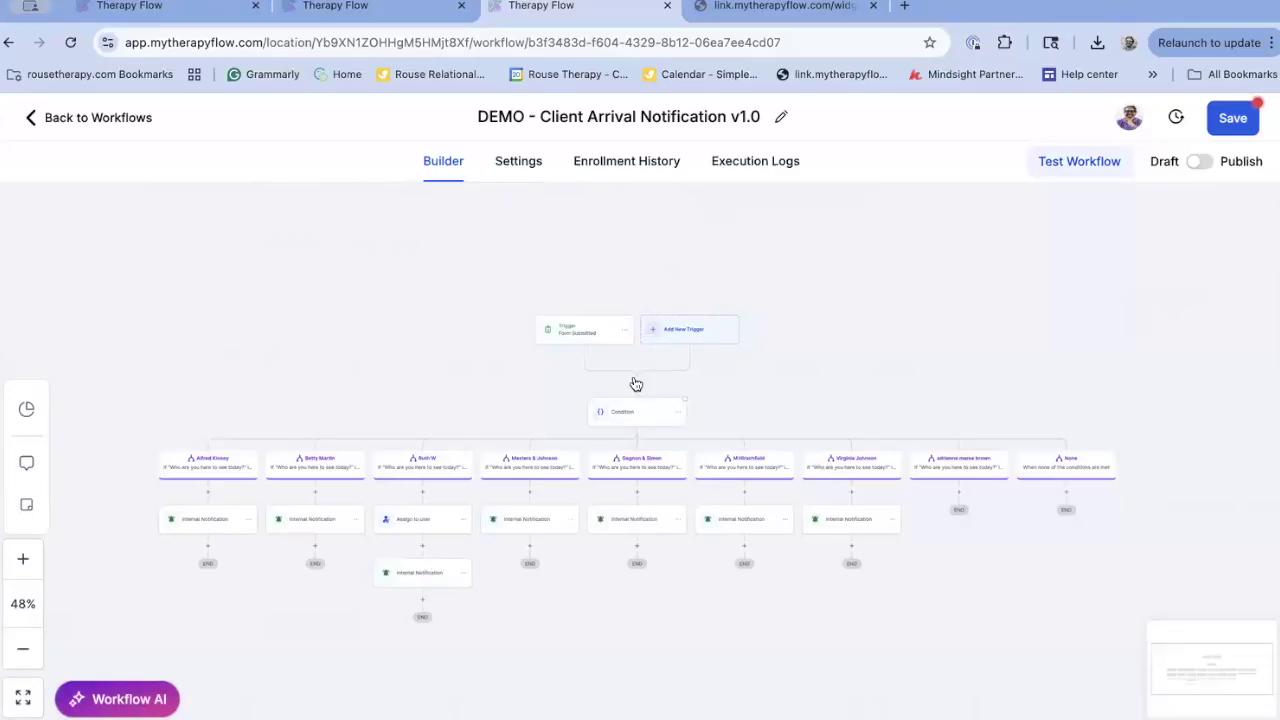
# Add an If / Else step after the trigger and name its first branch after the first provider
pyautogui.click(636, 384)
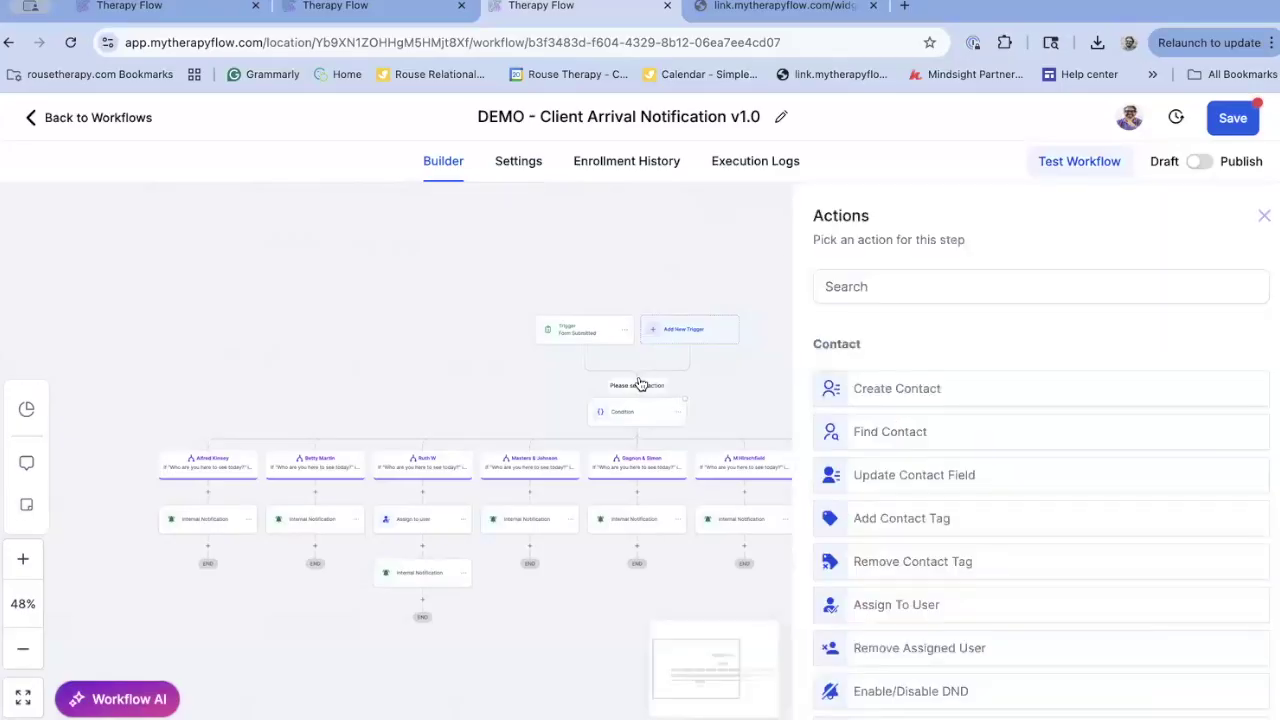
pyautogui.click(920, 288)
pyautogui.write('if')
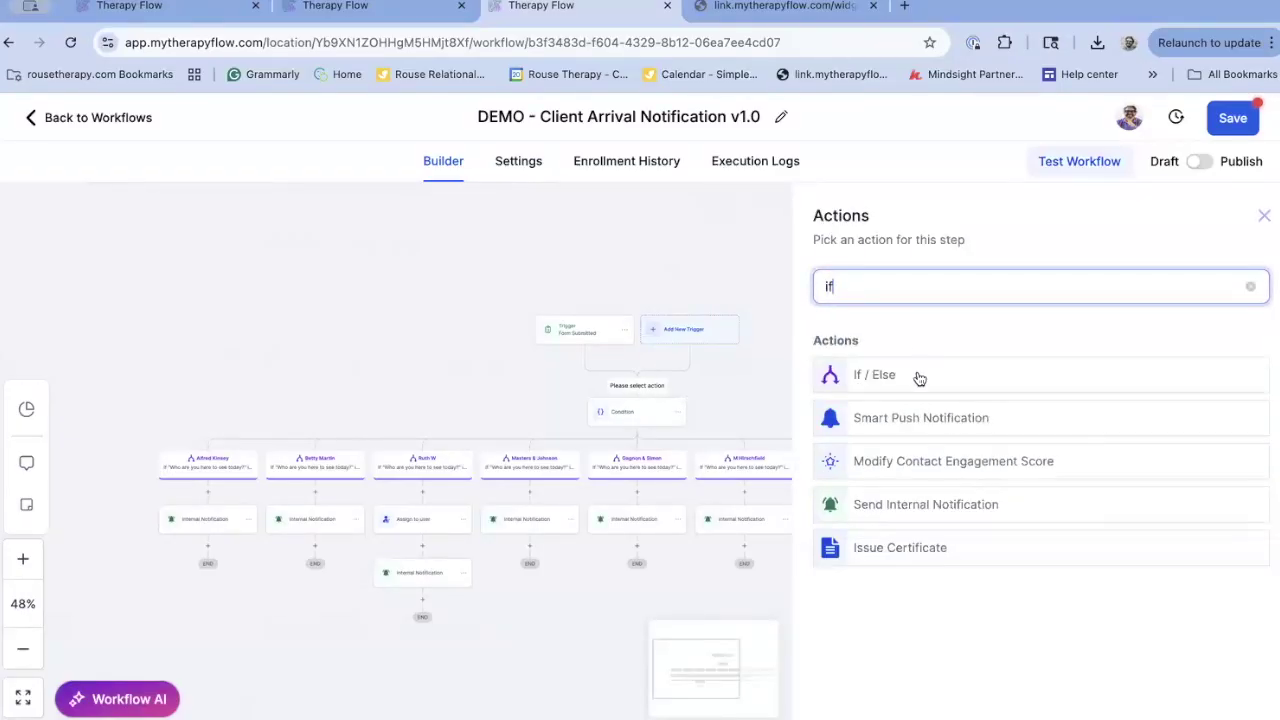
pyautogui.click(907, 376)
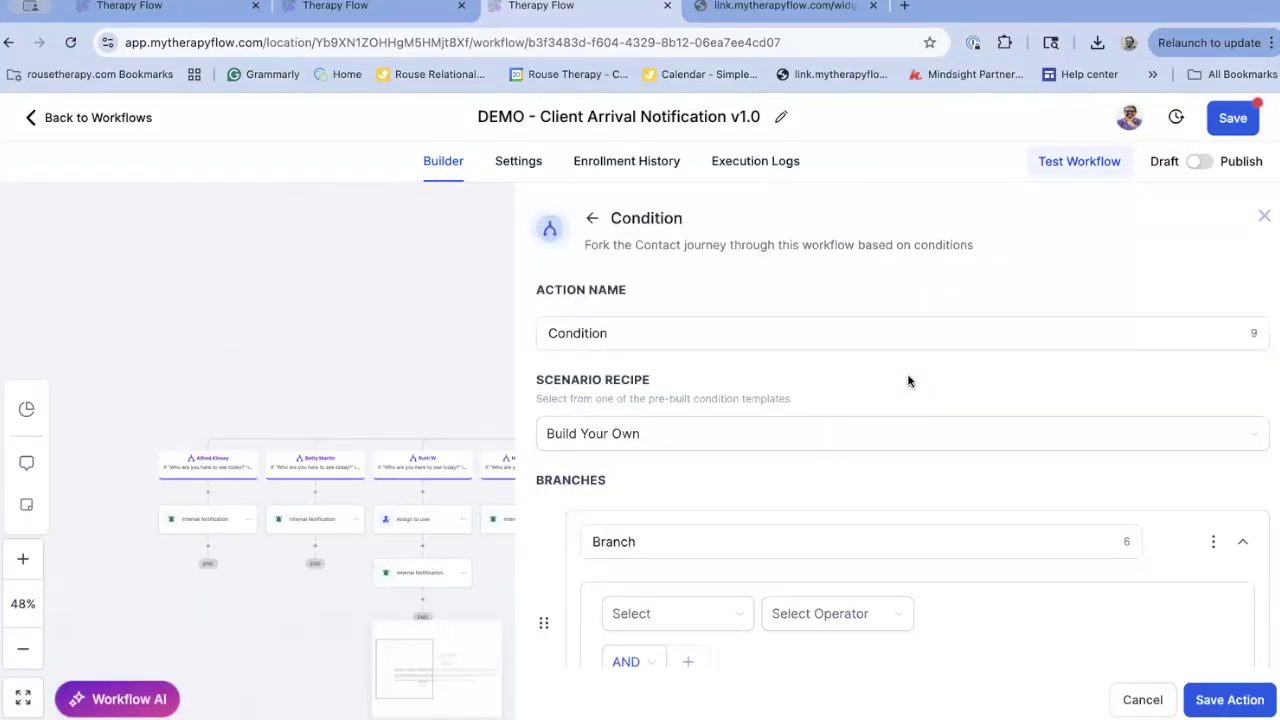
pyautogui.doubleClick(659, 551)
pyautogui.write('A')
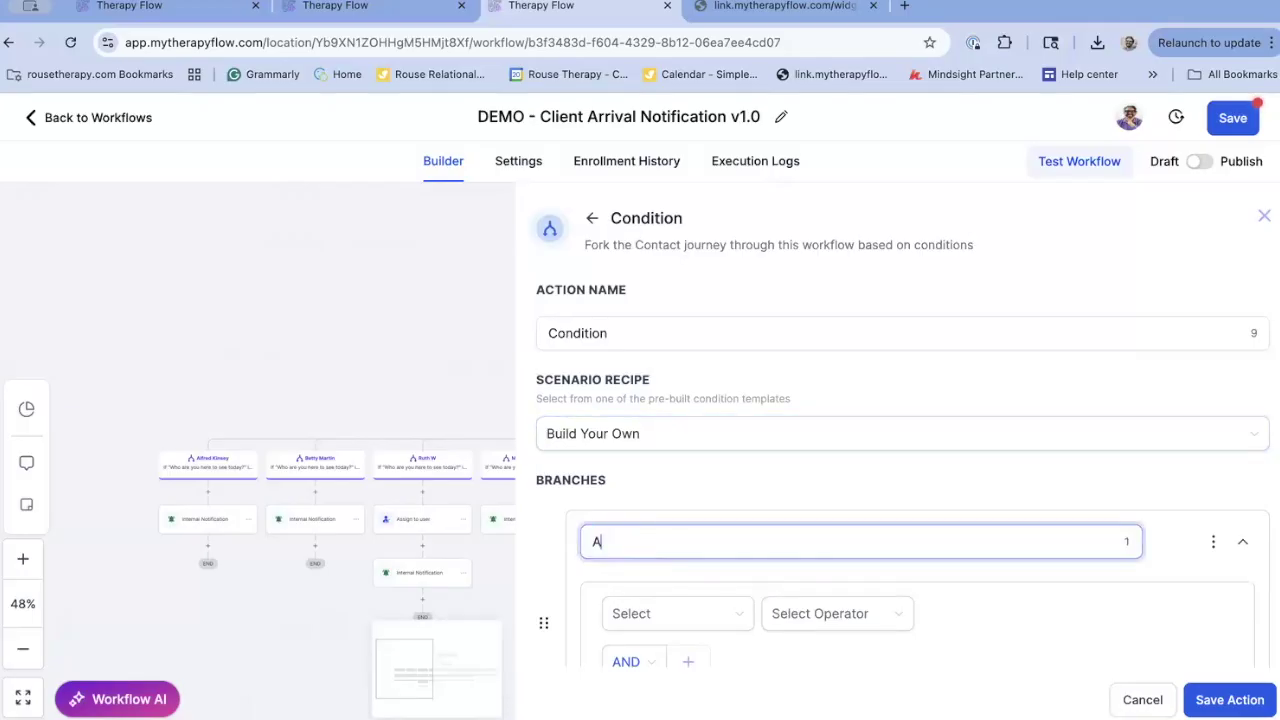
pyautogui.write('lfred Kisn')
pyautogui.write('ey')
# Make that branch check DEMO - who are you here to see today? Is the first provider
pyautogui.click(644, 614)
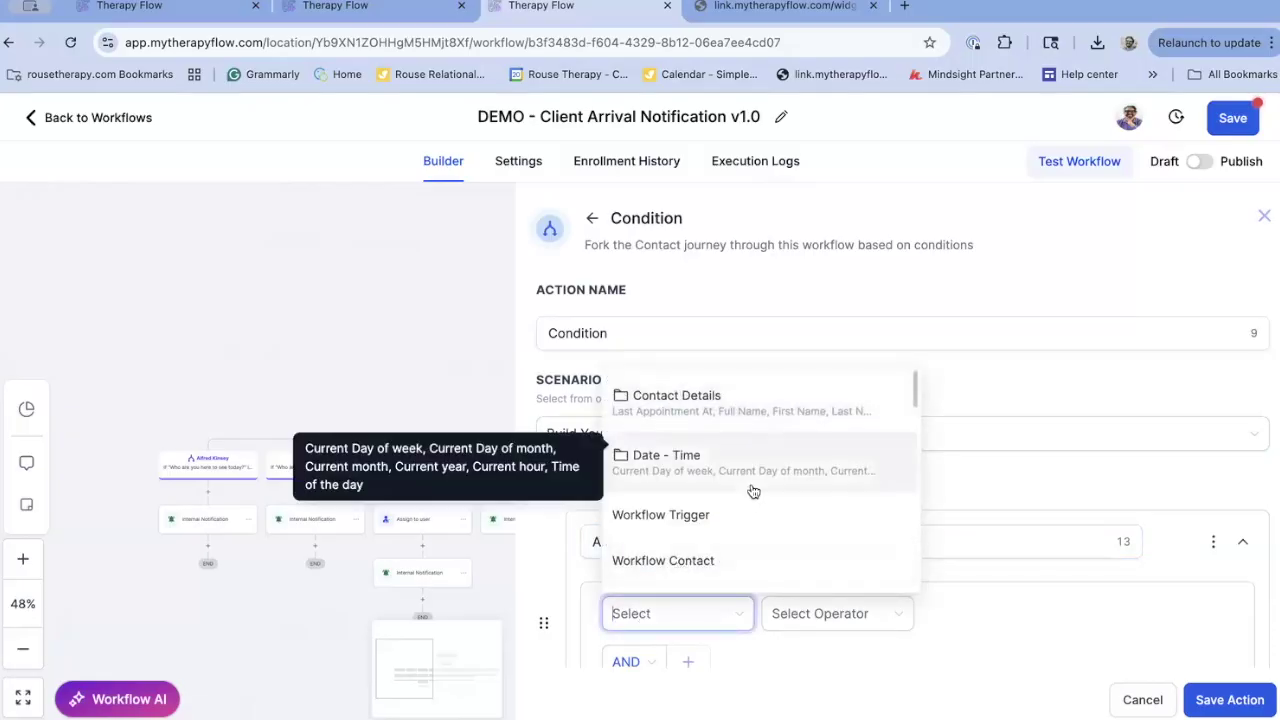
pyautogui.click(753, 413)
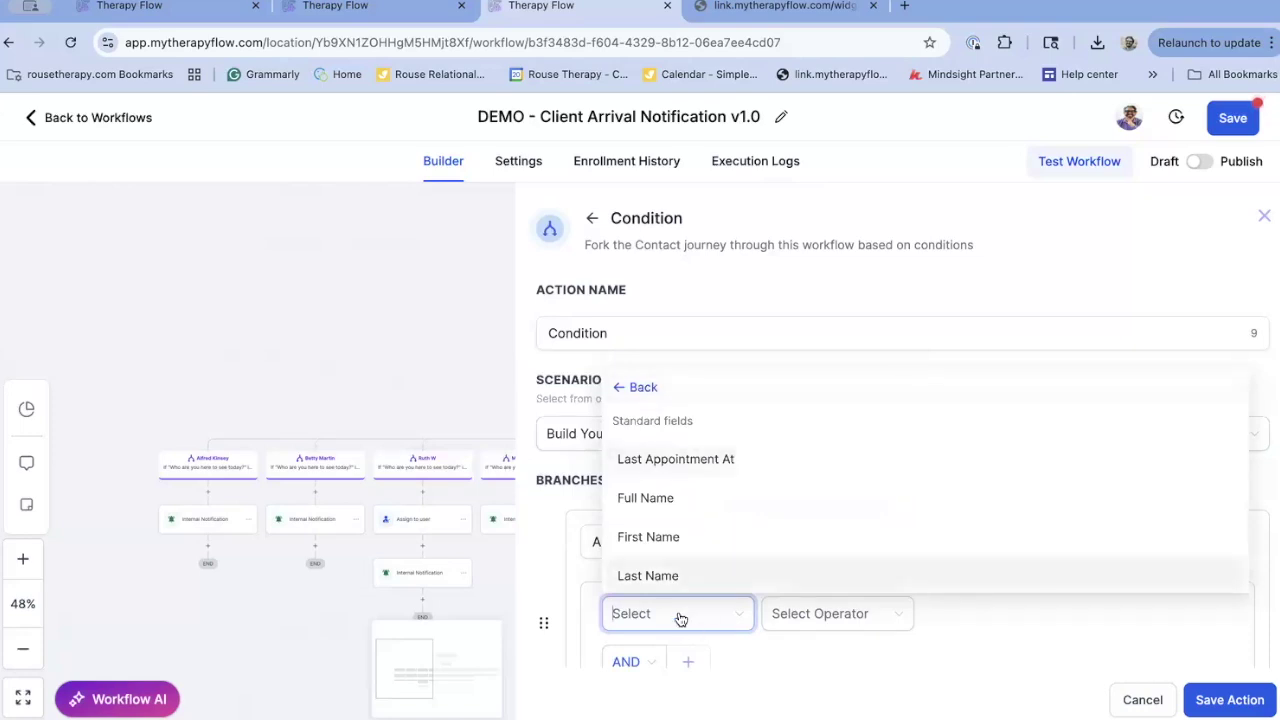
pyautogui.write('demo')
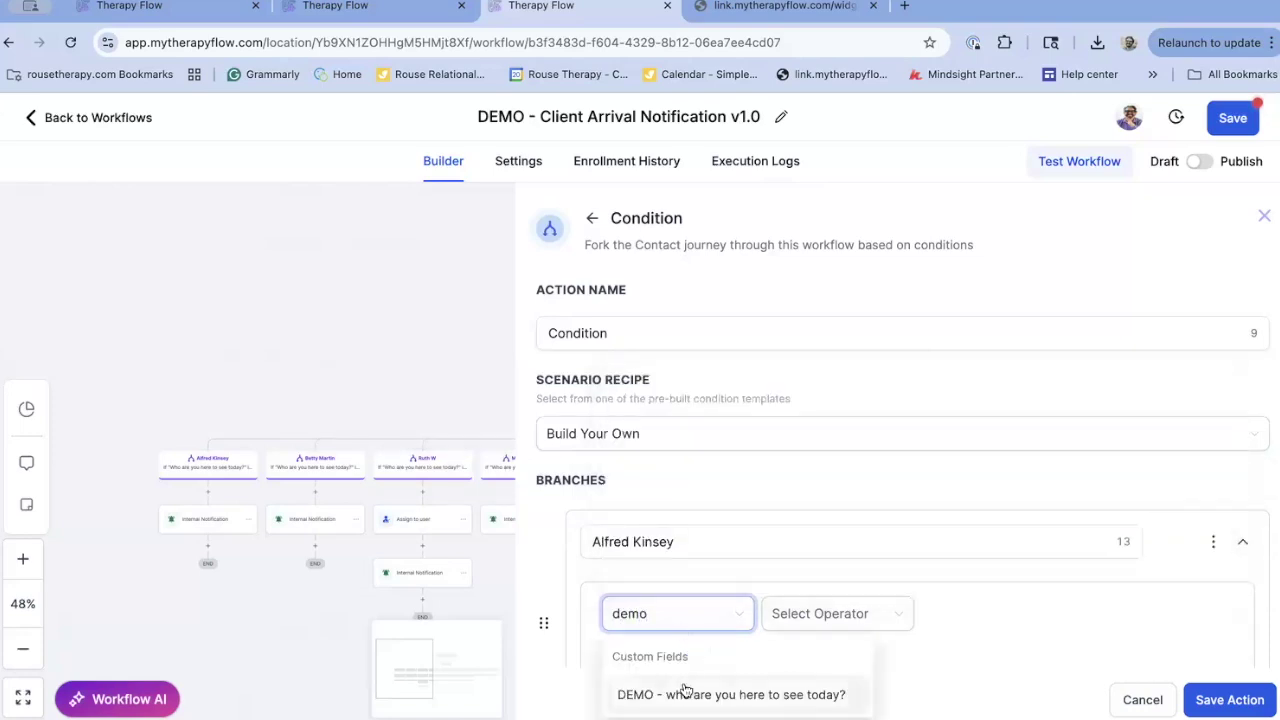
pyautogui.click(686, 693)
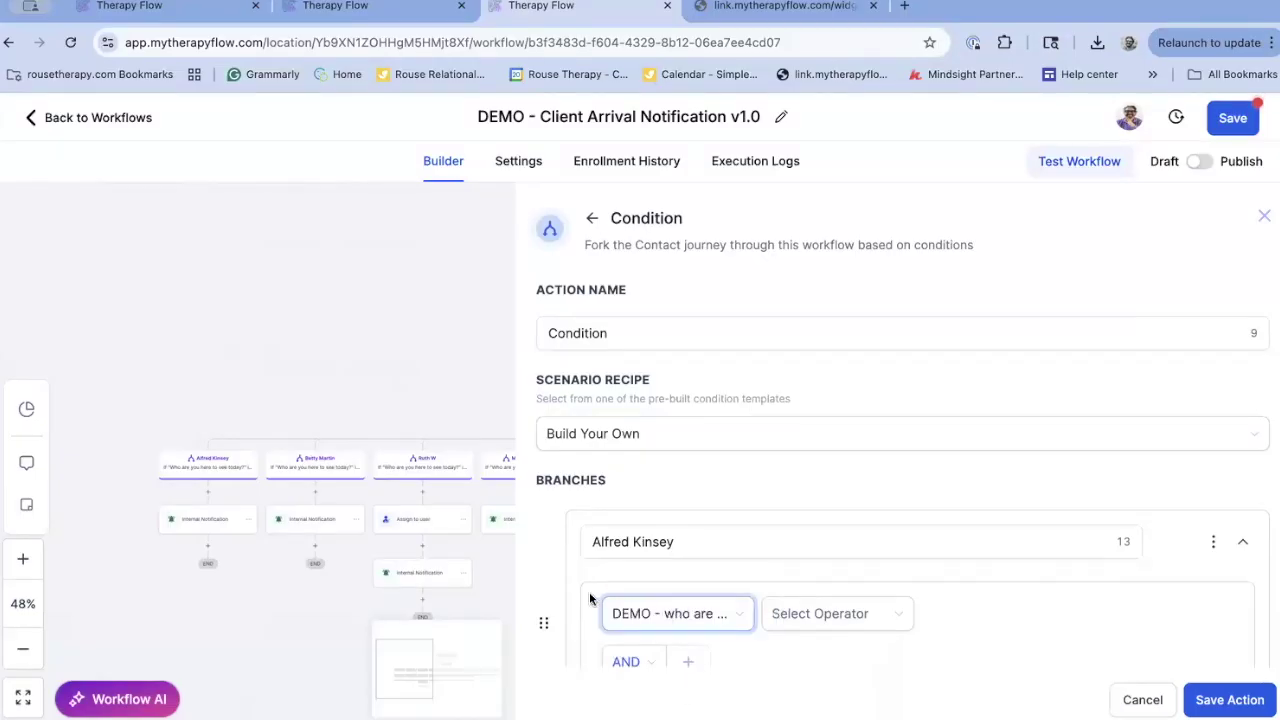
pyautogui.click(831, 613)
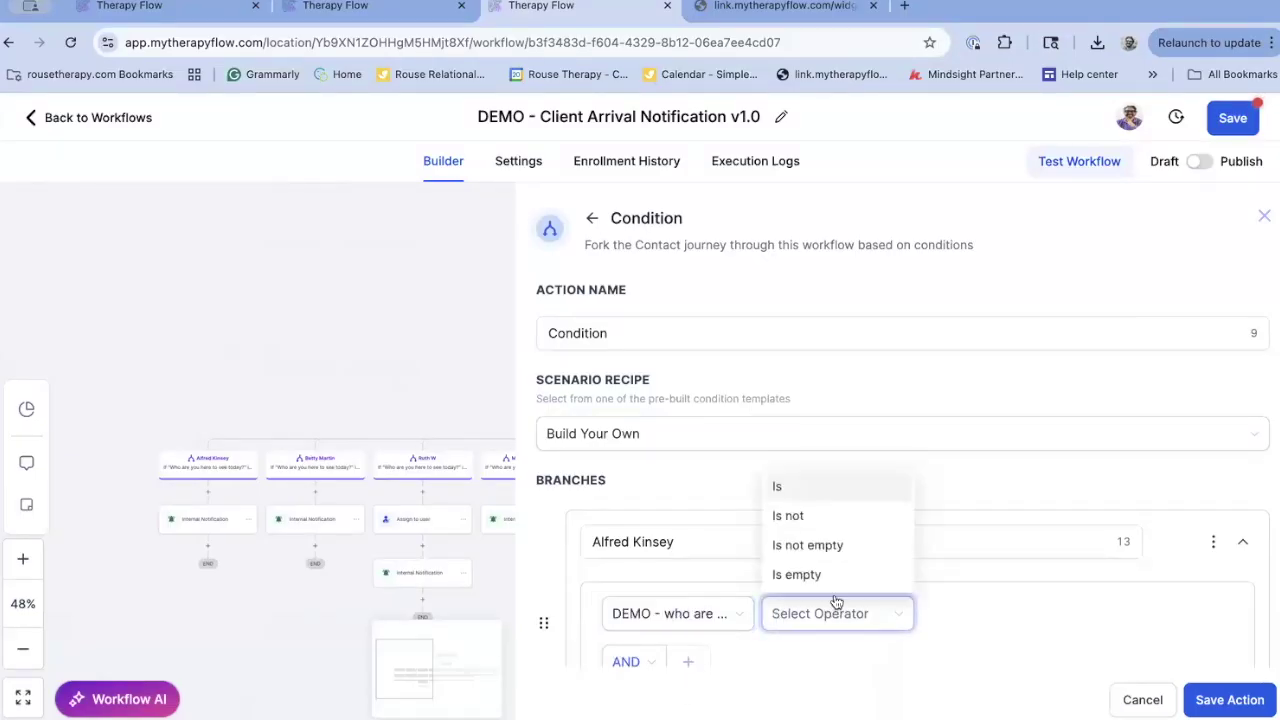
pyautogui.click(810, 488)
pyautogui.click(983, 615)
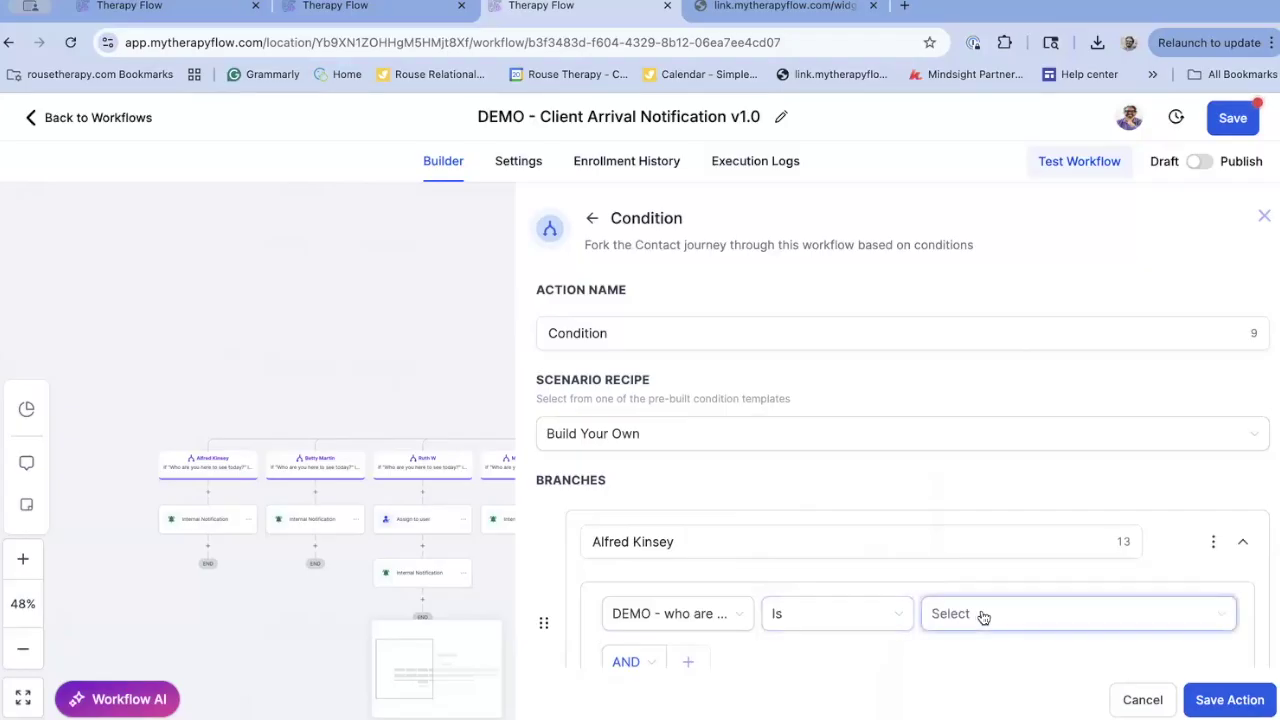
pyautogui.click(1008, 460)
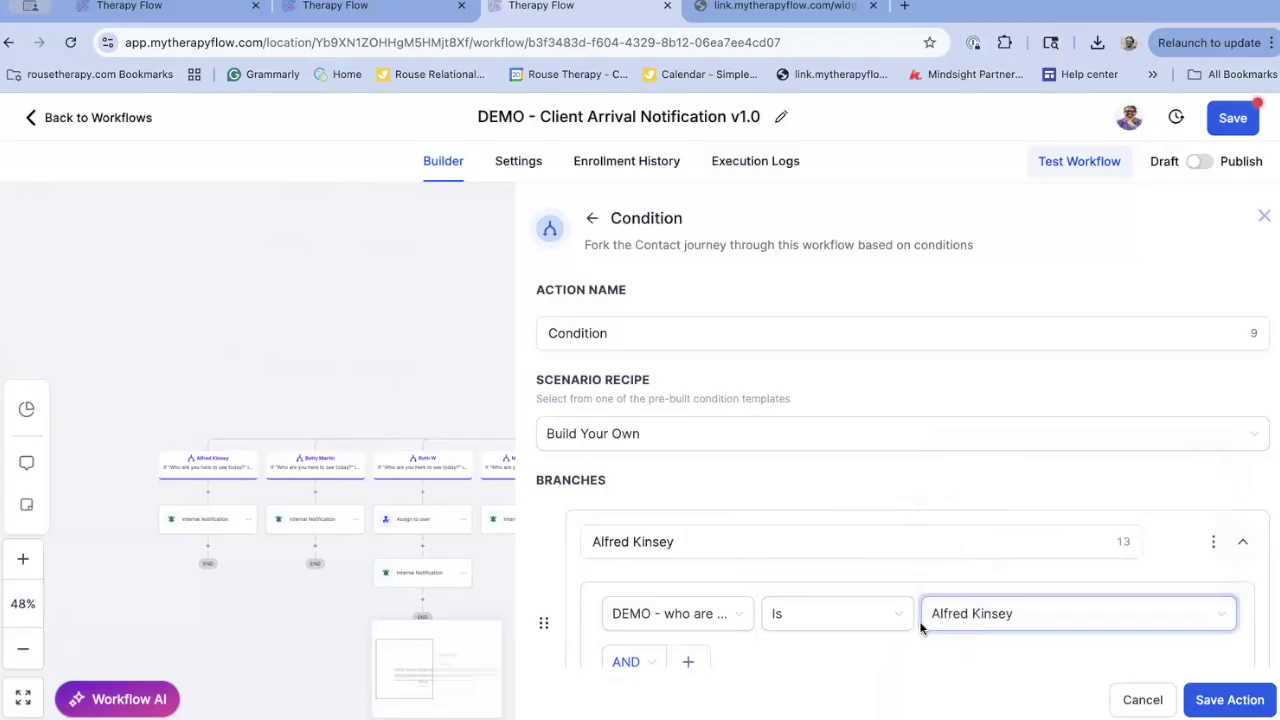
pyautogui.click(598, 541)
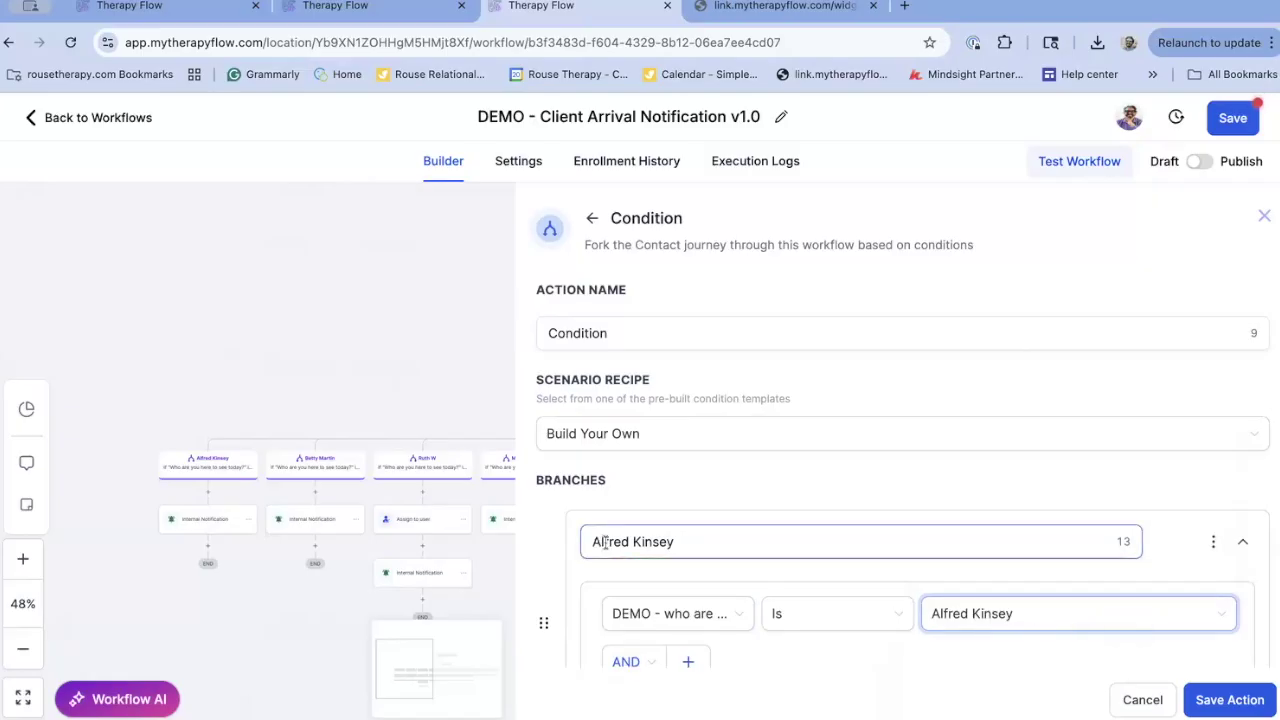
pyautogui.scroll(-3, 605, 541)
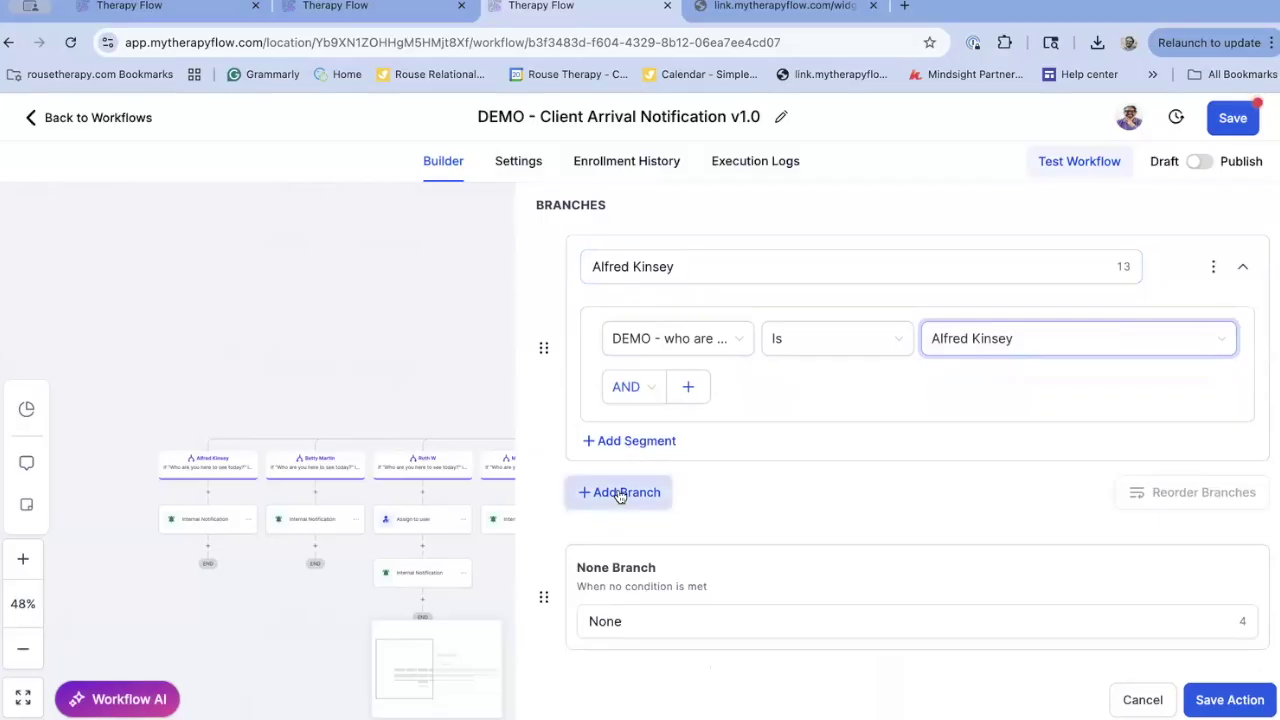
# Duplicate the first provider's branch and check the form builder for the provider names
pyautogui.scroll(1, 1142, 383)
pyautogui.click(1216, 325)
pyautogui.click(1165, 331)
pyautogui.click(762, 562)
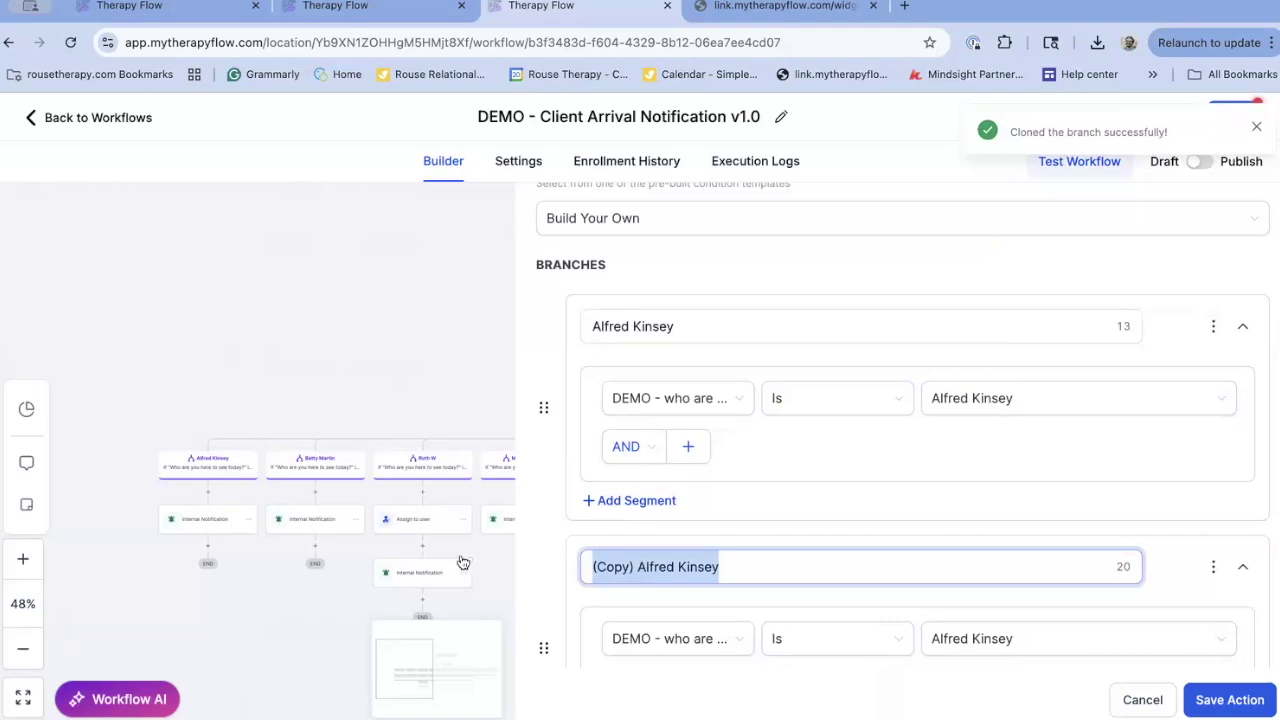
pyautogui.click(324, 8)
pyautogui.click(550, 10)
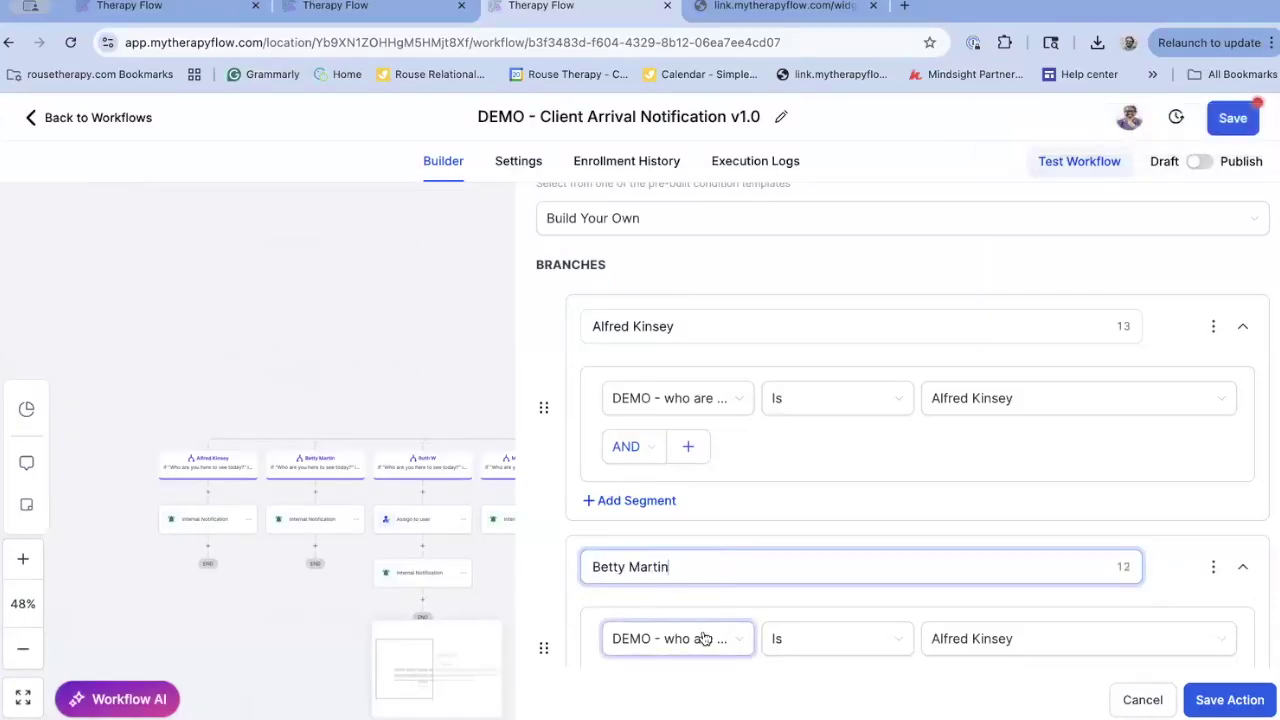
# Rename the copy and set it to the second provider, then discard all condition edits
pyautogui.scroll(-1, 800, 600)
pyautogui.click(1004, 546)
pyautogui.click(991, 601)
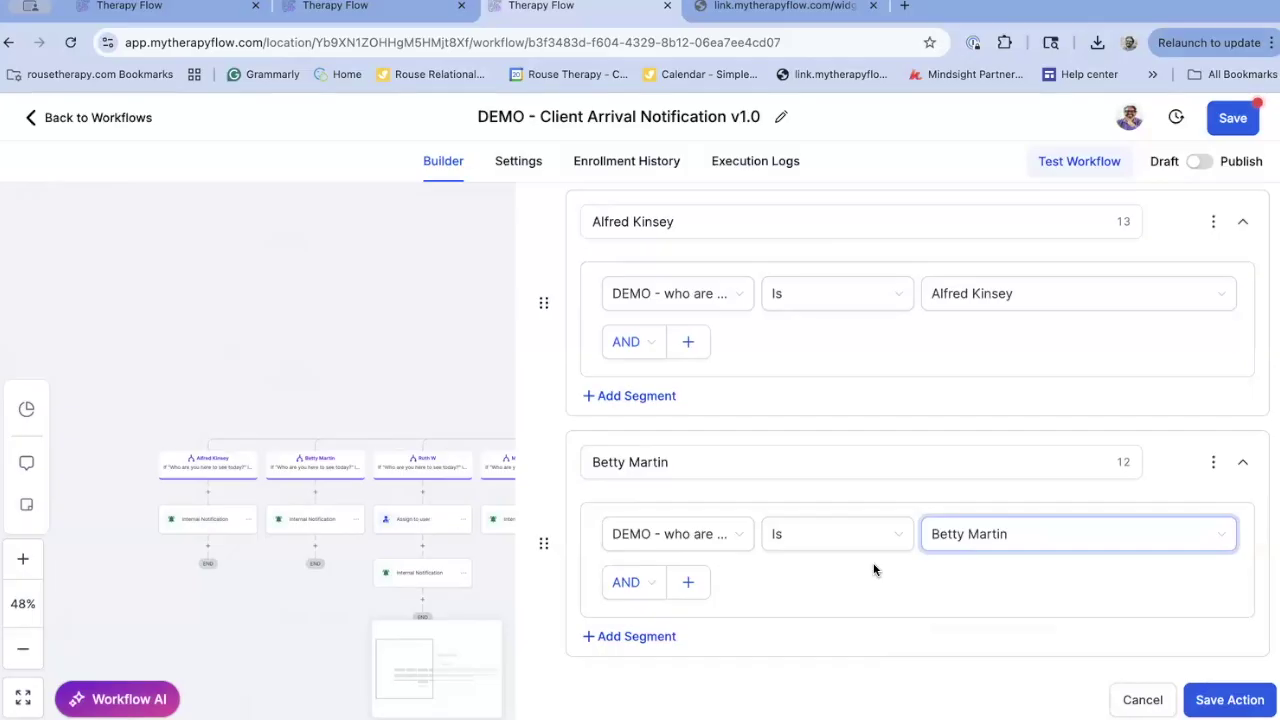
pyautogui.scroll(-2, 873, 569)
pyautogui.scroll(1, 873, 569)
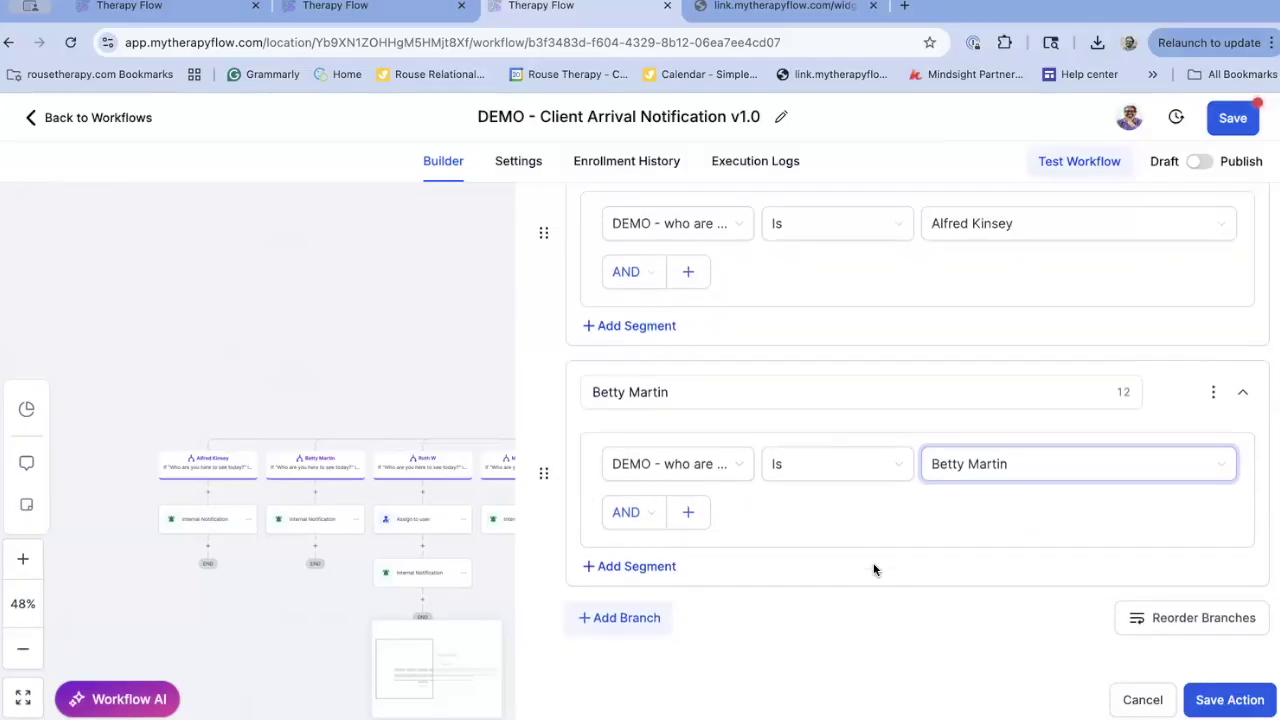
pyautogui.click(1142, 699)
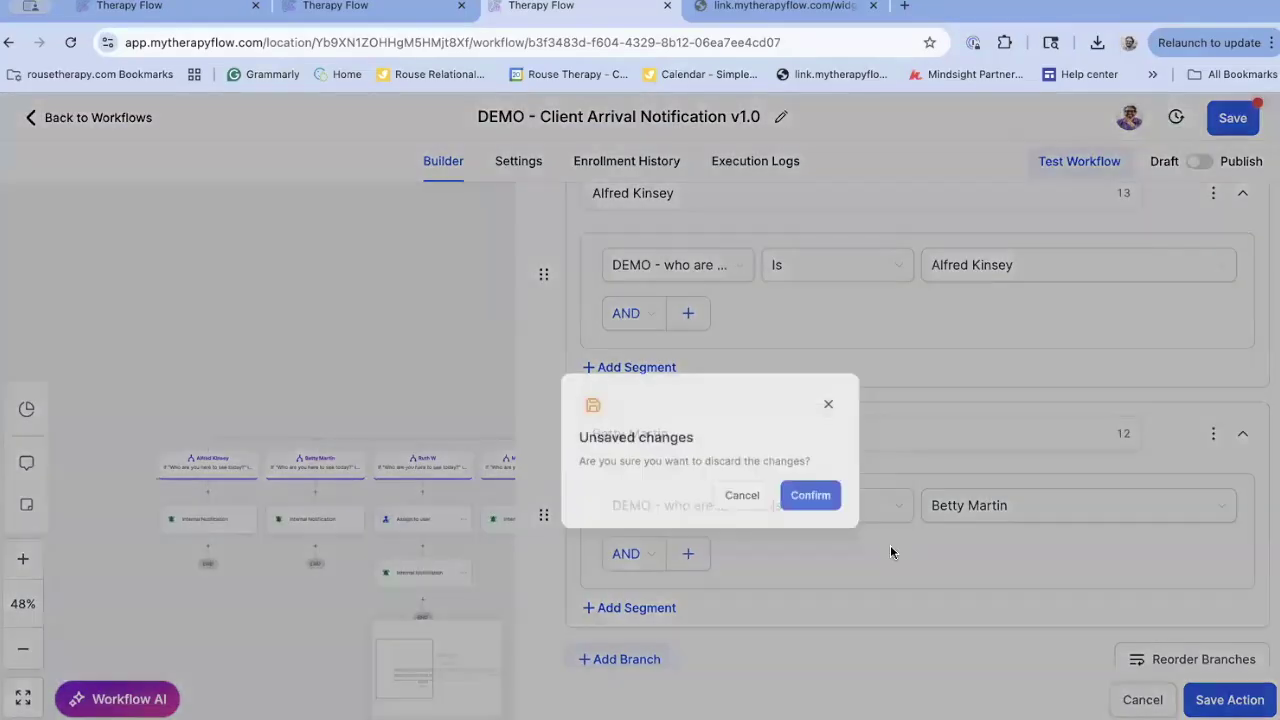
pyautogui.click(760, 465)
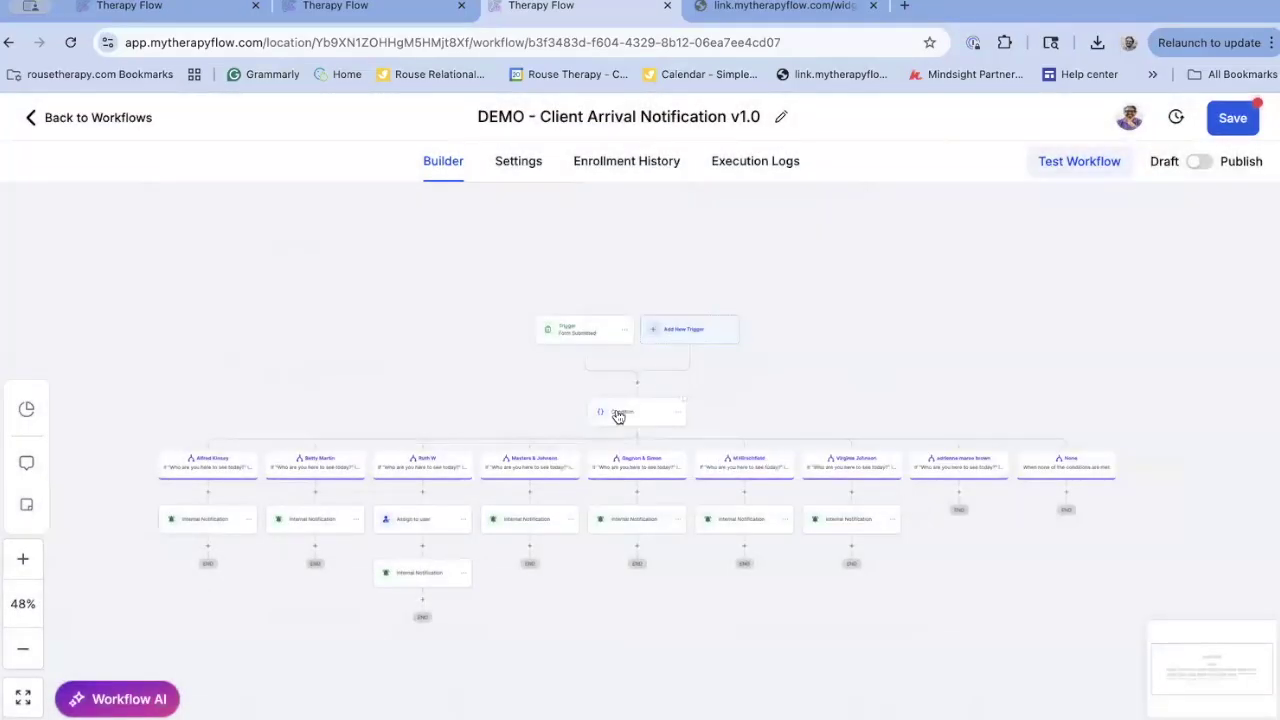
# Review the Condition step's branches on the 'Who are you here…' field, then cancel without saving
pyautogui.click(617, 416)
pyautogui.scroll(-3, 790, 514)
pyautogui.scroll(-3, 790, 514)
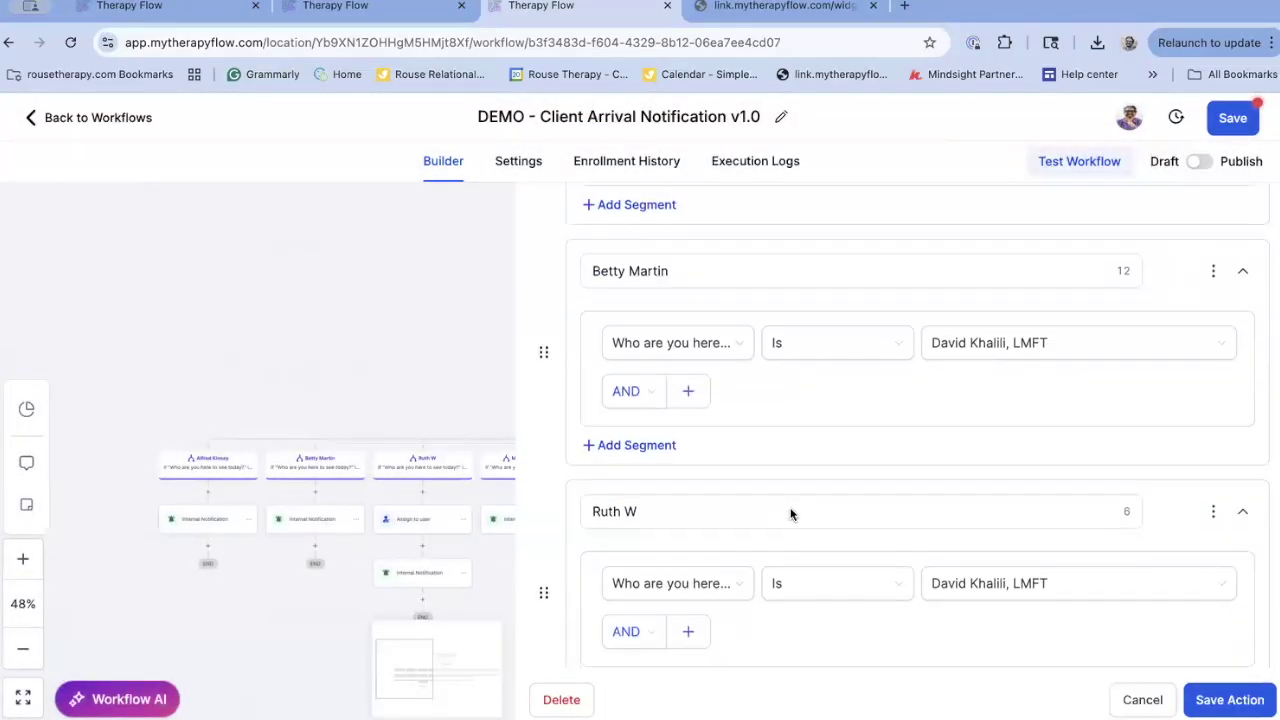
pyautogui.scroll(2, 790, 514)
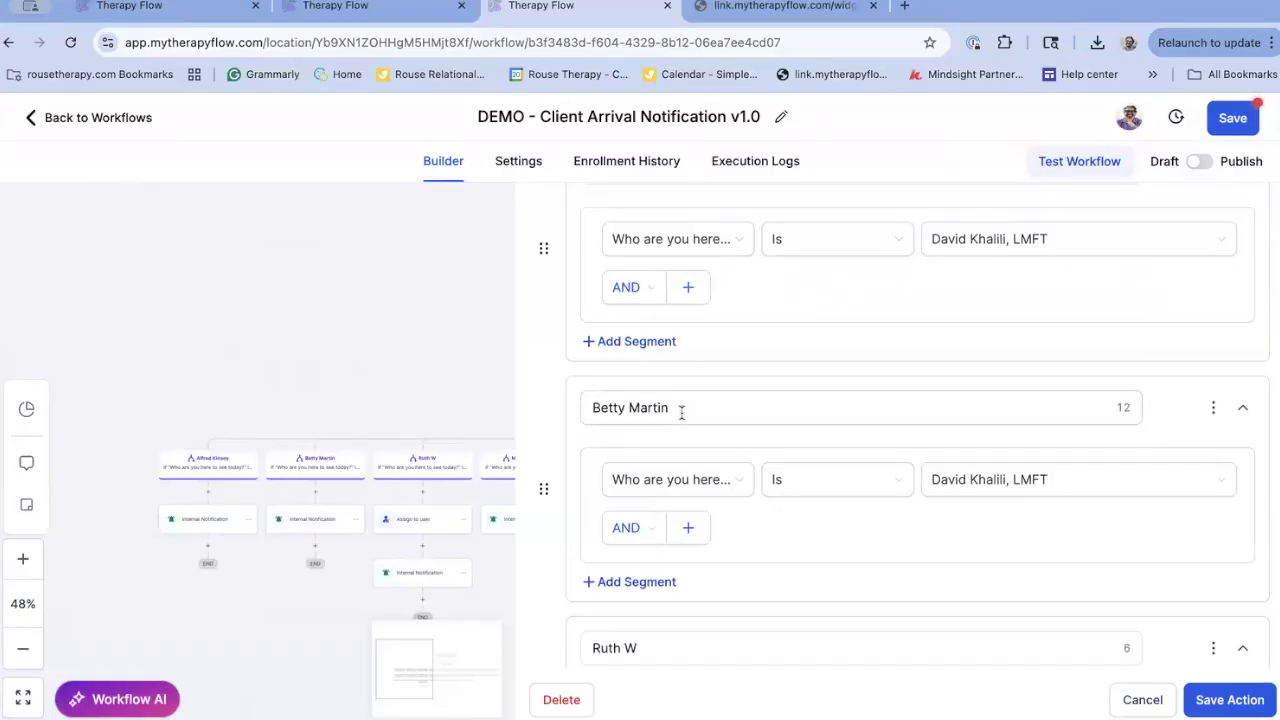
pyautogui.click(638, 527)
pyautogui.scroll(-3, 647, 527)
pyautogui.click(680, 180)
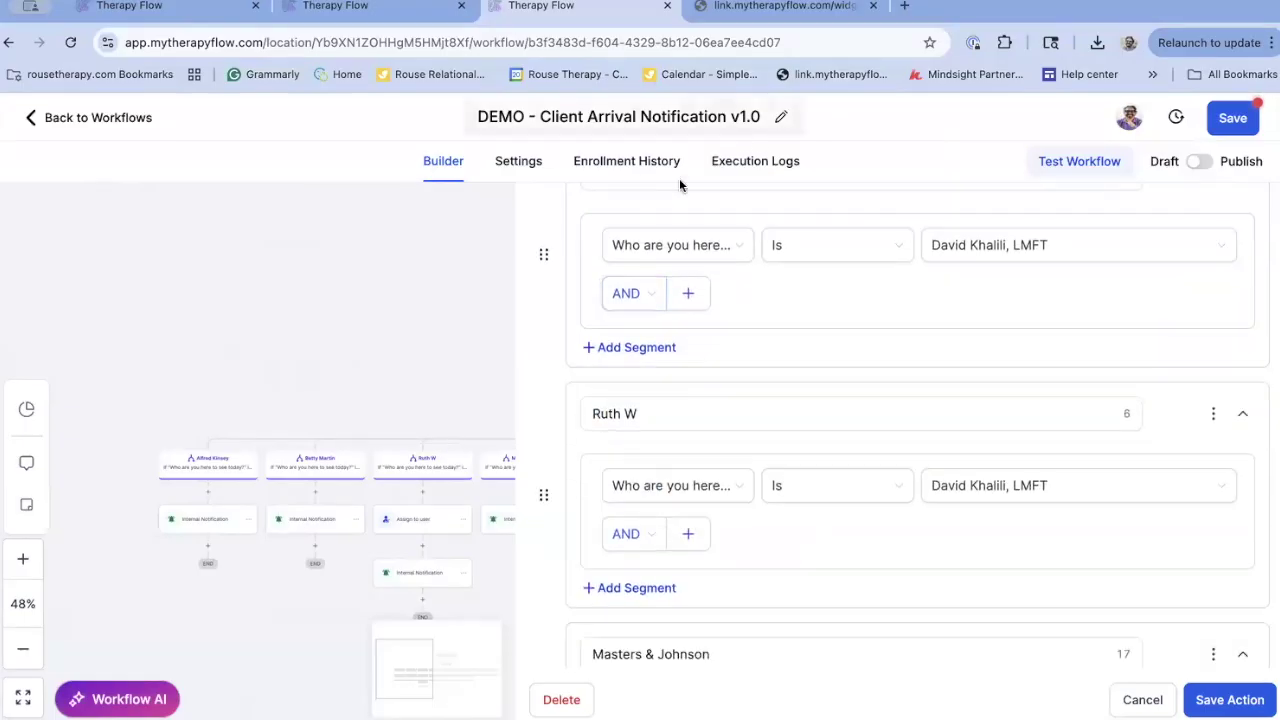
pyautogui.click(1143, 700)
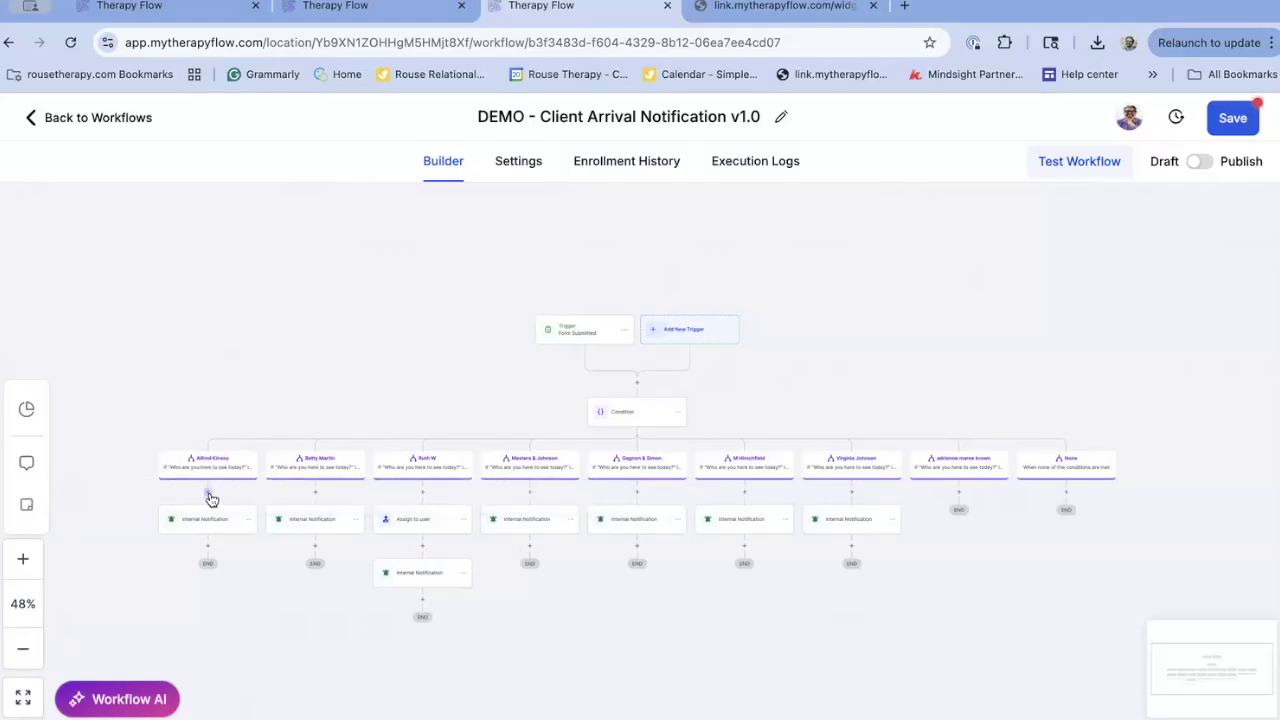
# Add a Send Internal Notification action of type Email under the first provider branch
pyautogui.click(208, 492)
pyautogui.click(857, 289)
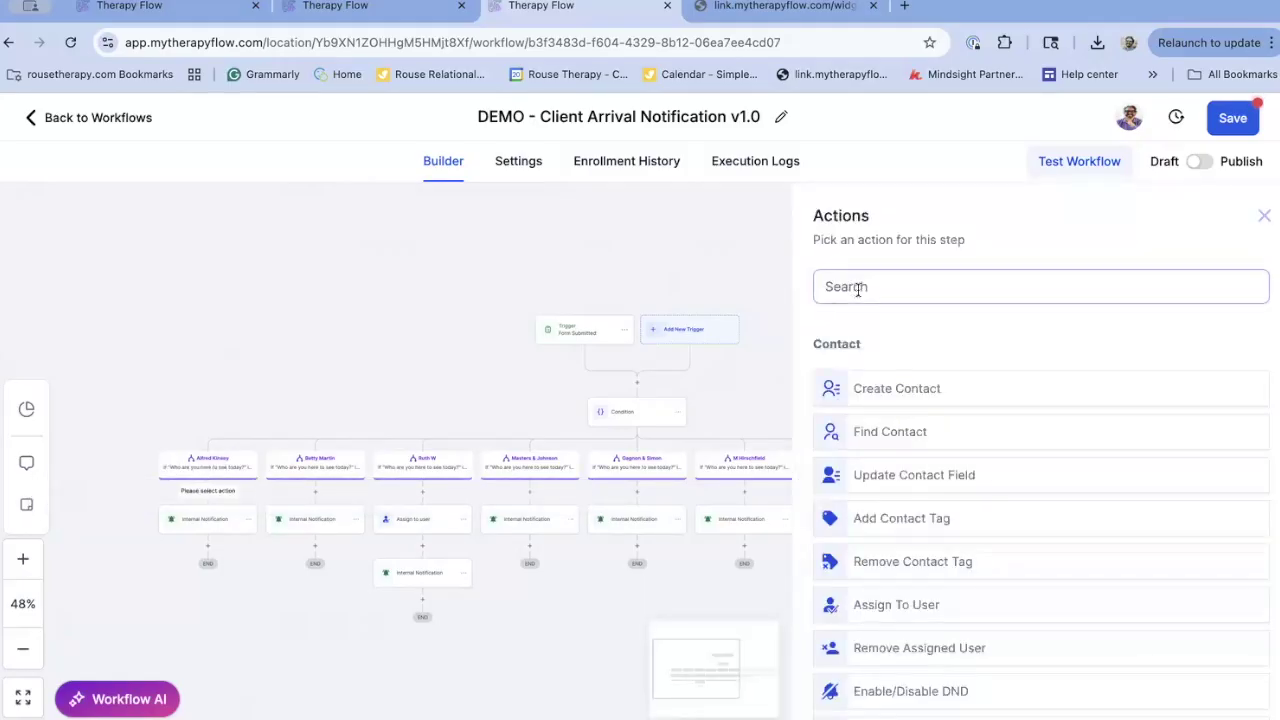
pyautogui.write('inter')
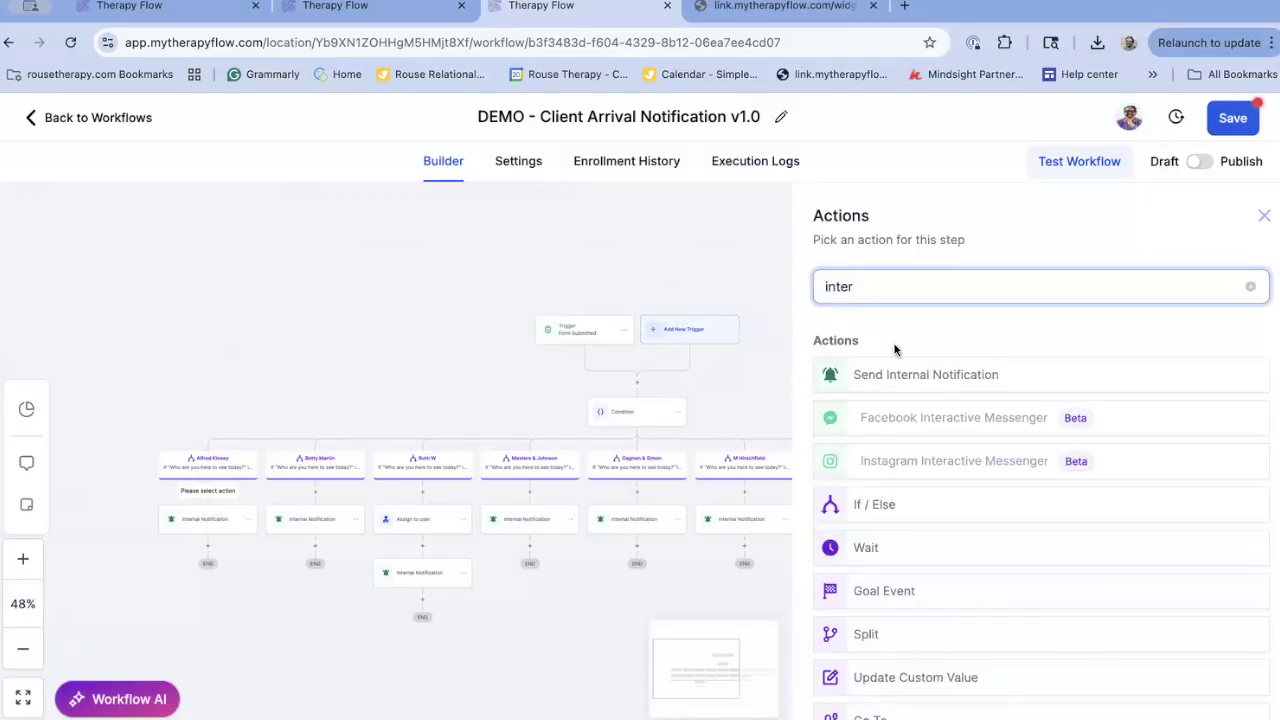
pyautogui.click(885, 378)
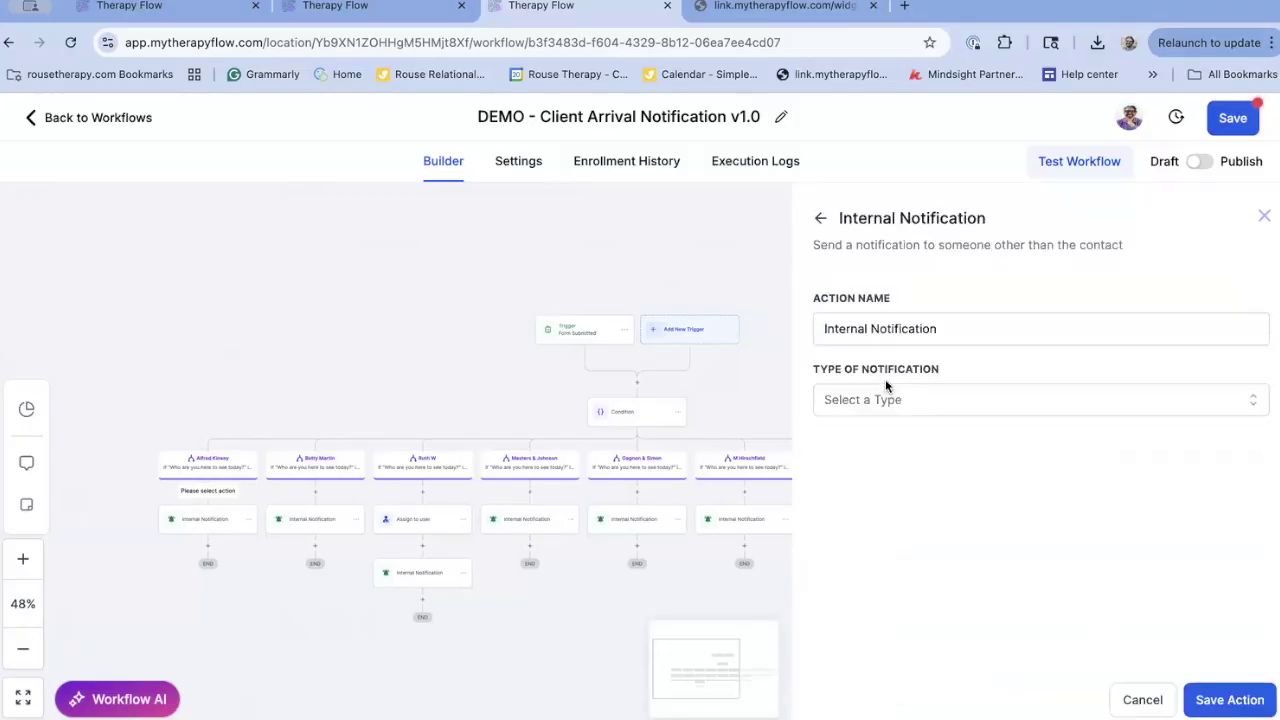
pyautogui.click(878, 408)
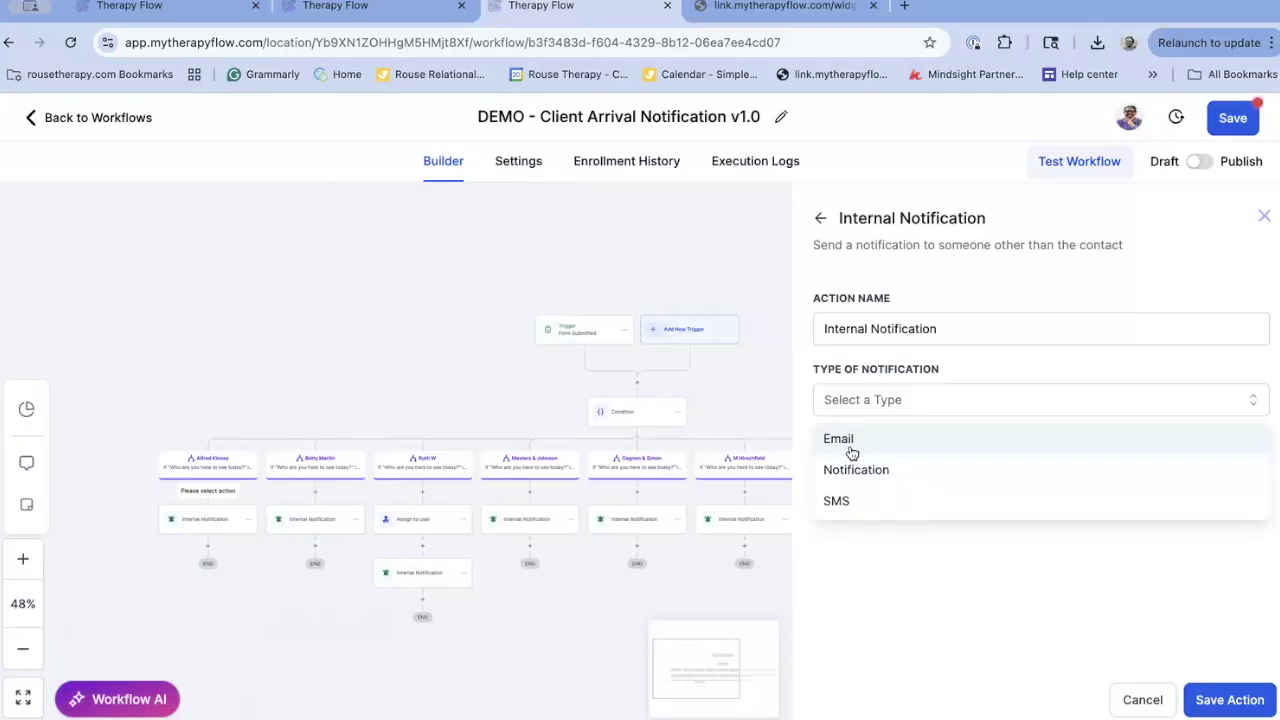
pyautogui.click(851, 440)
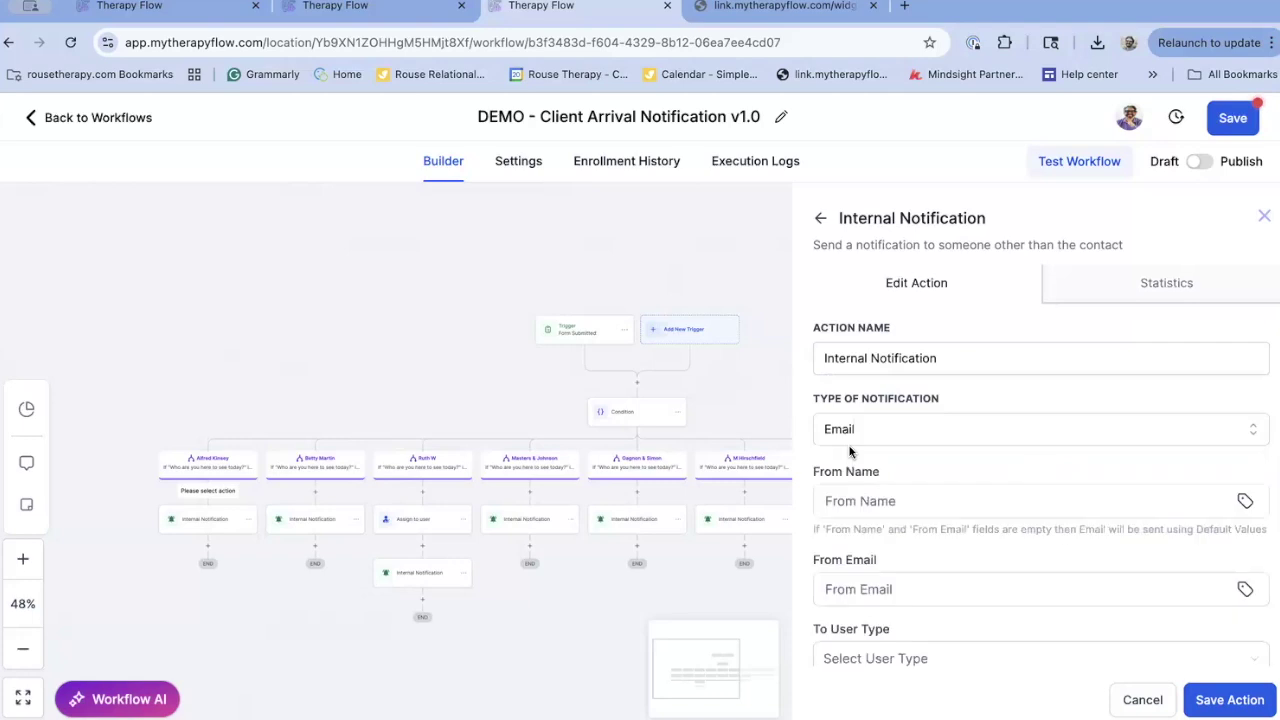
# Fill the From fields with the practice e-mail address and 'Waiting Room'
pyautogui.click(859, 506)
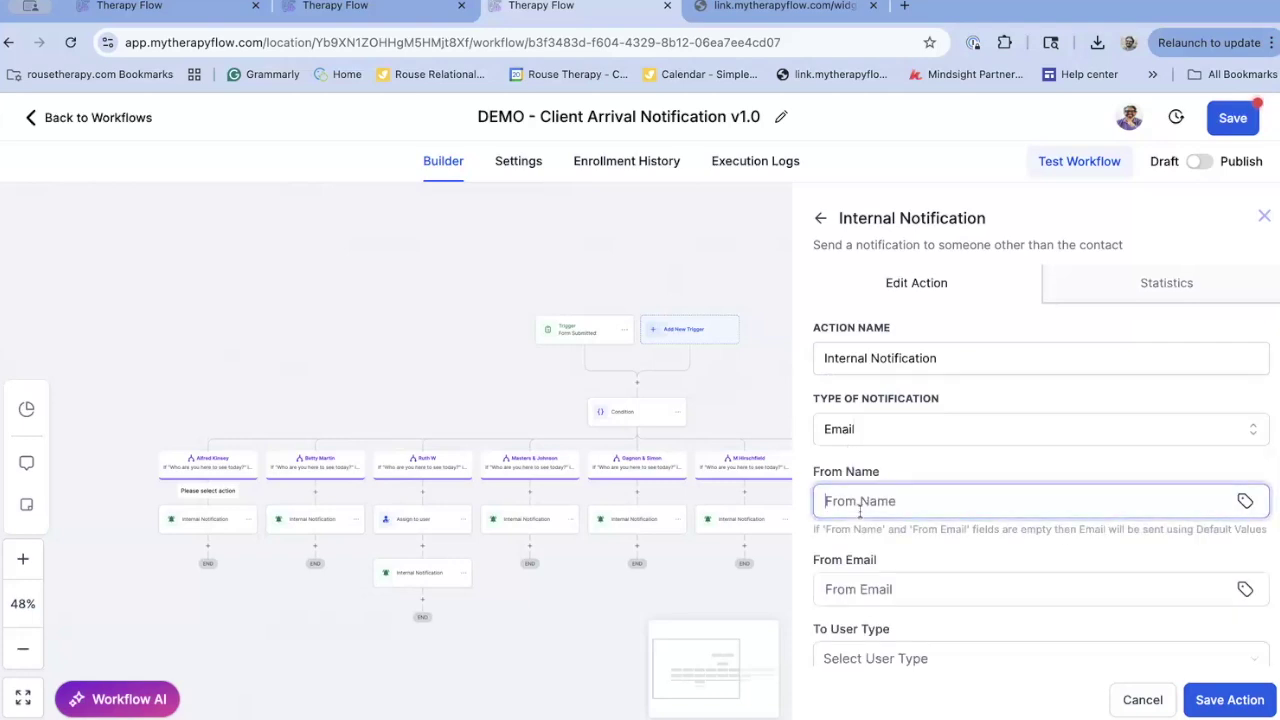
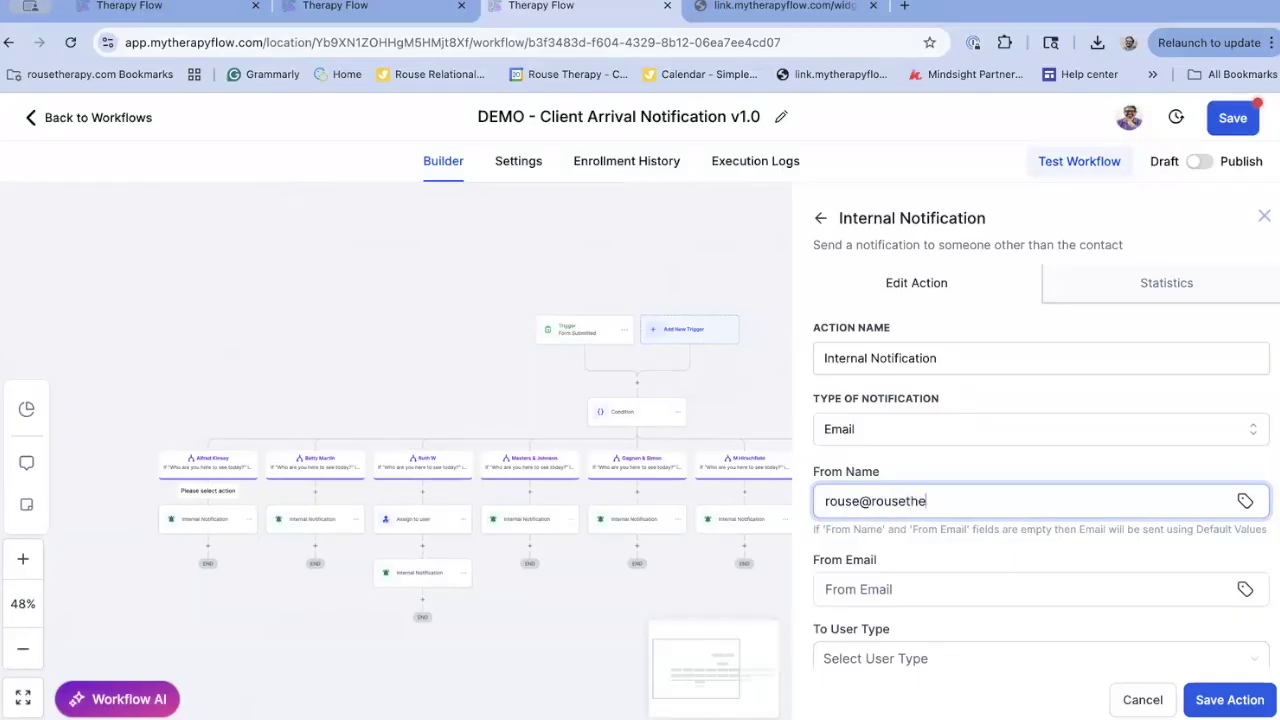
pyautogui.scroll(-1, 900, 500)
pyautogui.click(900, 501)
pyautogui.write('Waiting Room')
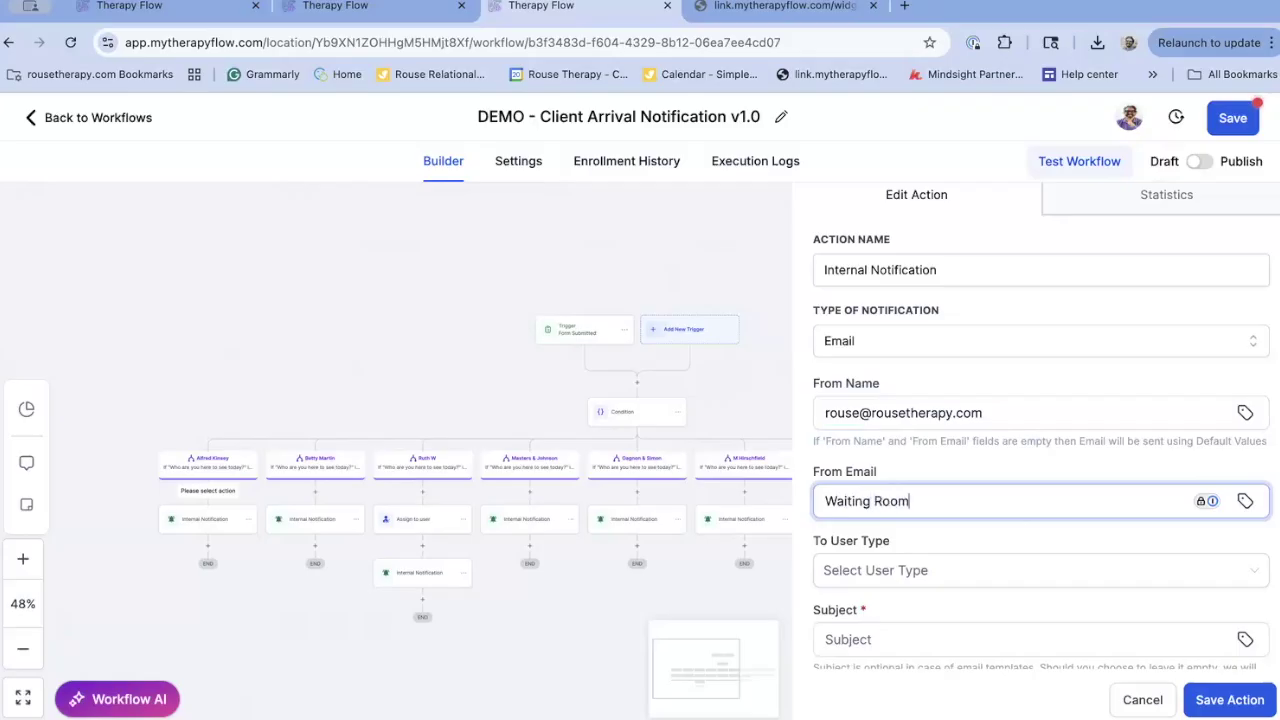
pyautogui.scroll(-4, 900, 260)
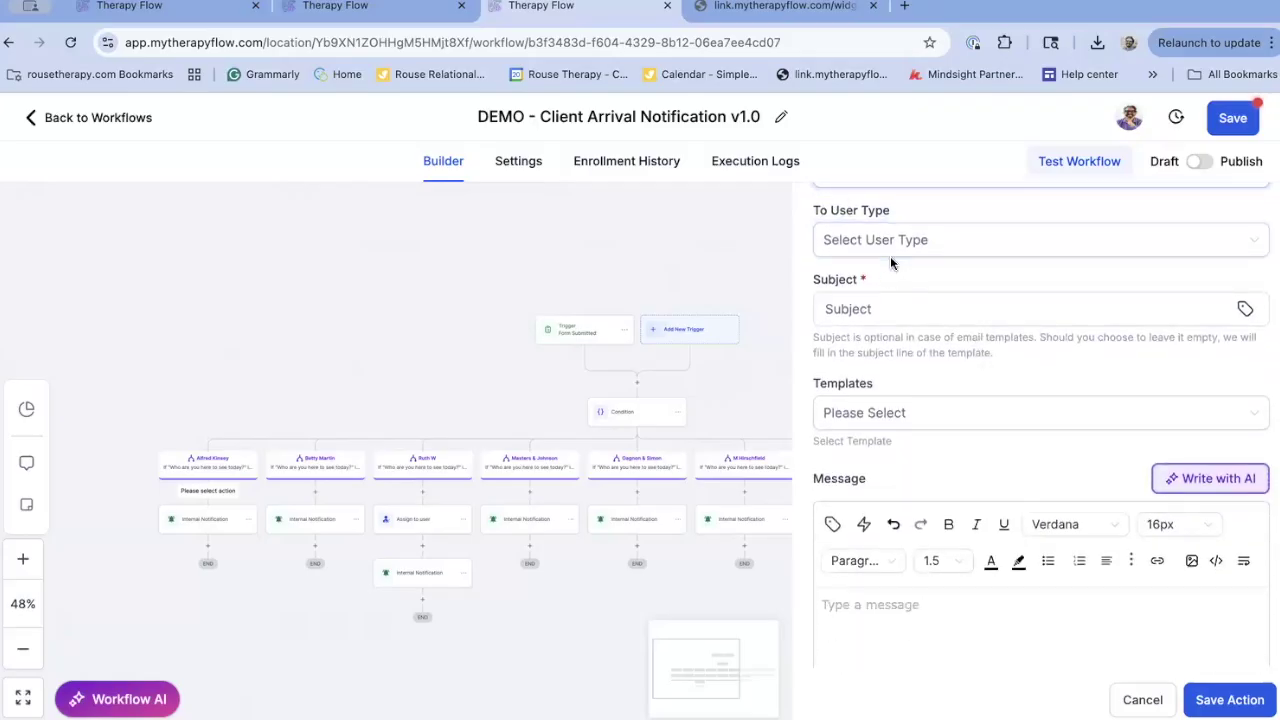
pyautogui.scroll(2, 883, 375)
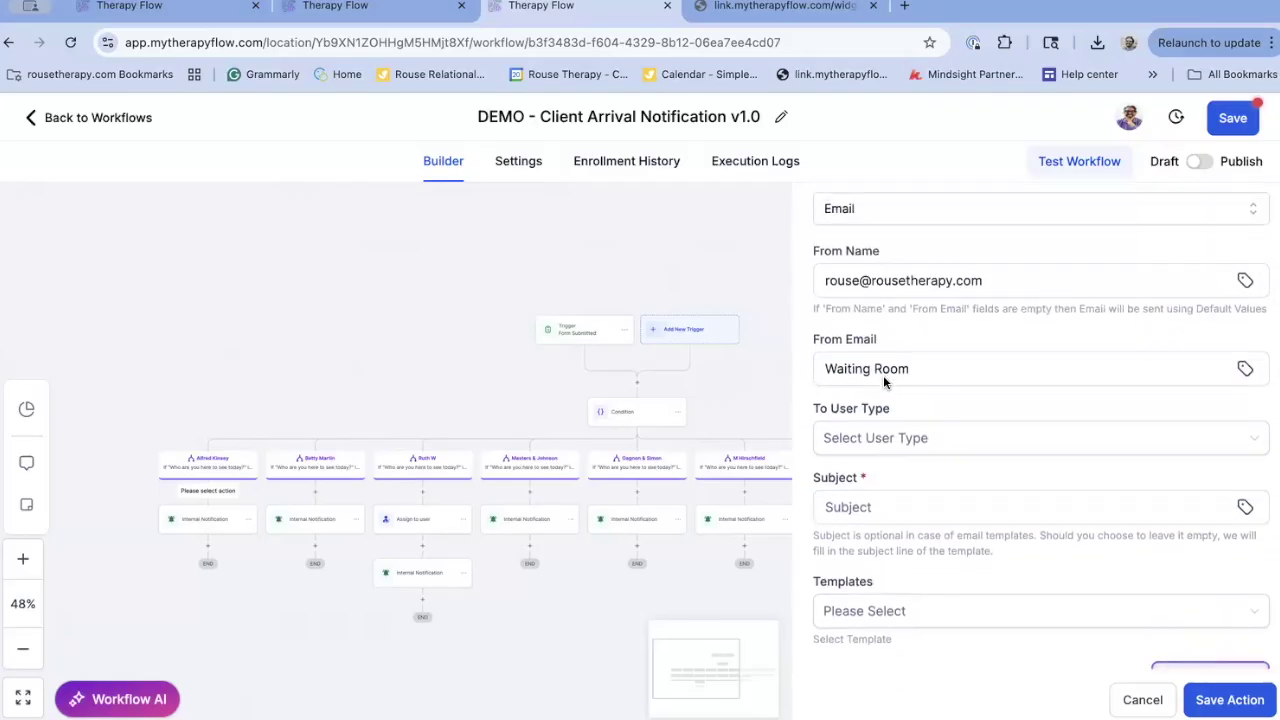
pyautogui.scroll(1, 883, 375)
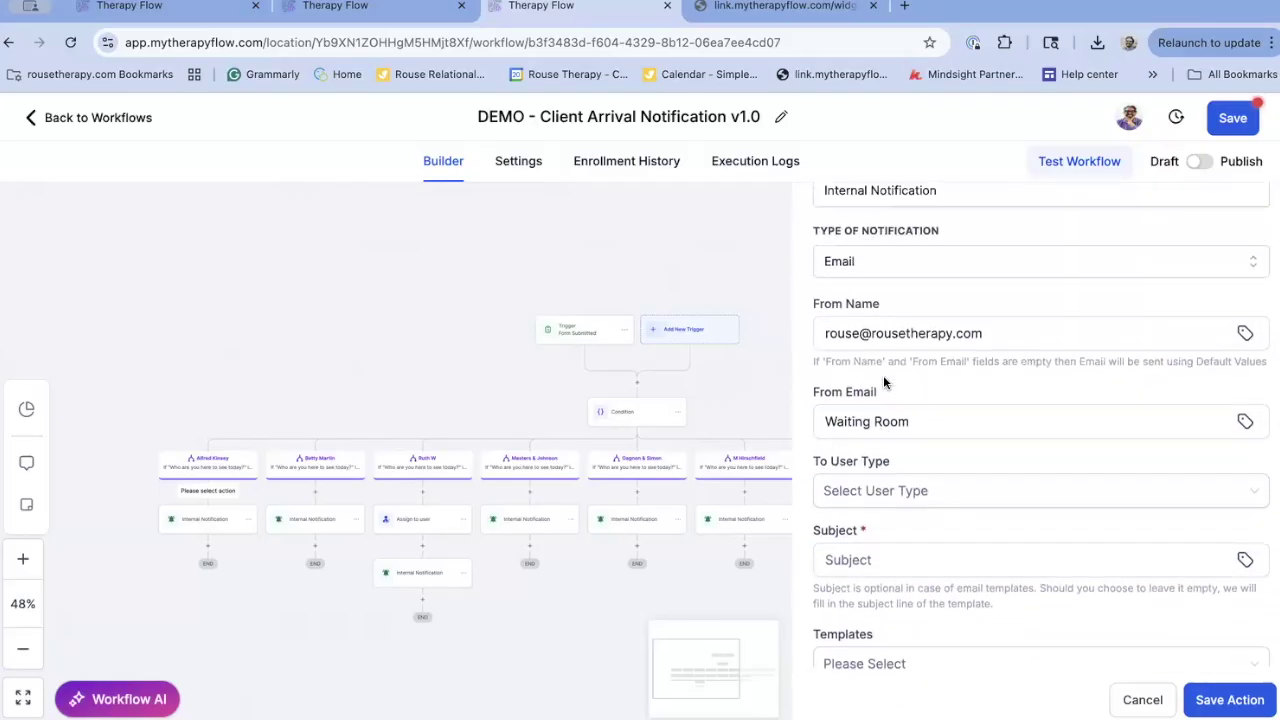
# Set the recipient to Custom Email and enter the practice recipient address
pyautogui.click(900, 487)
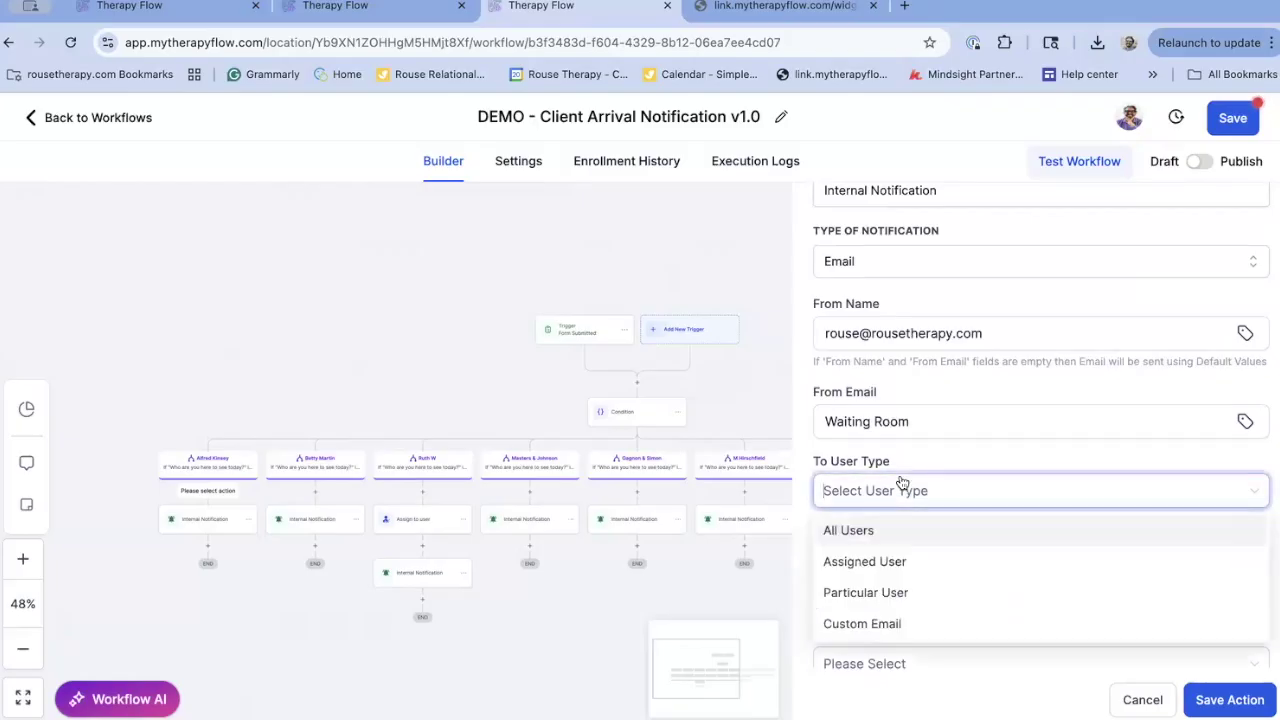
pyautogui.click(908, 624)
pyautogui.click(923, 561)
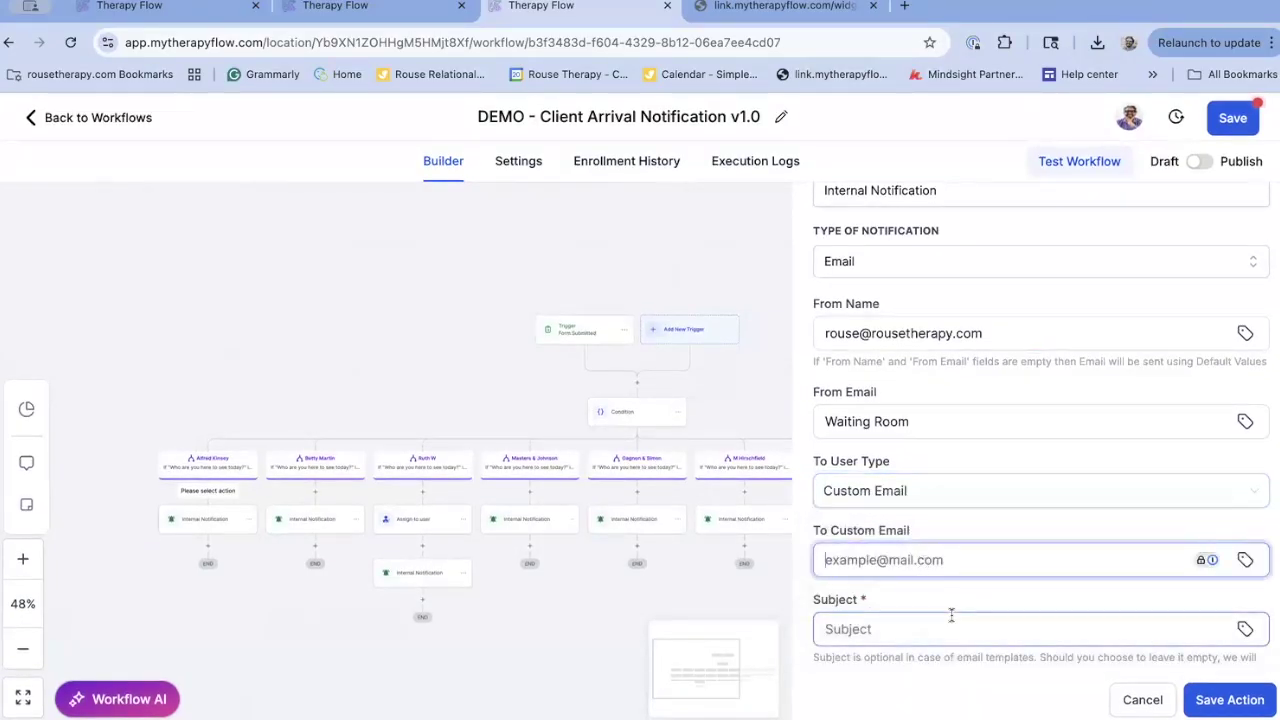
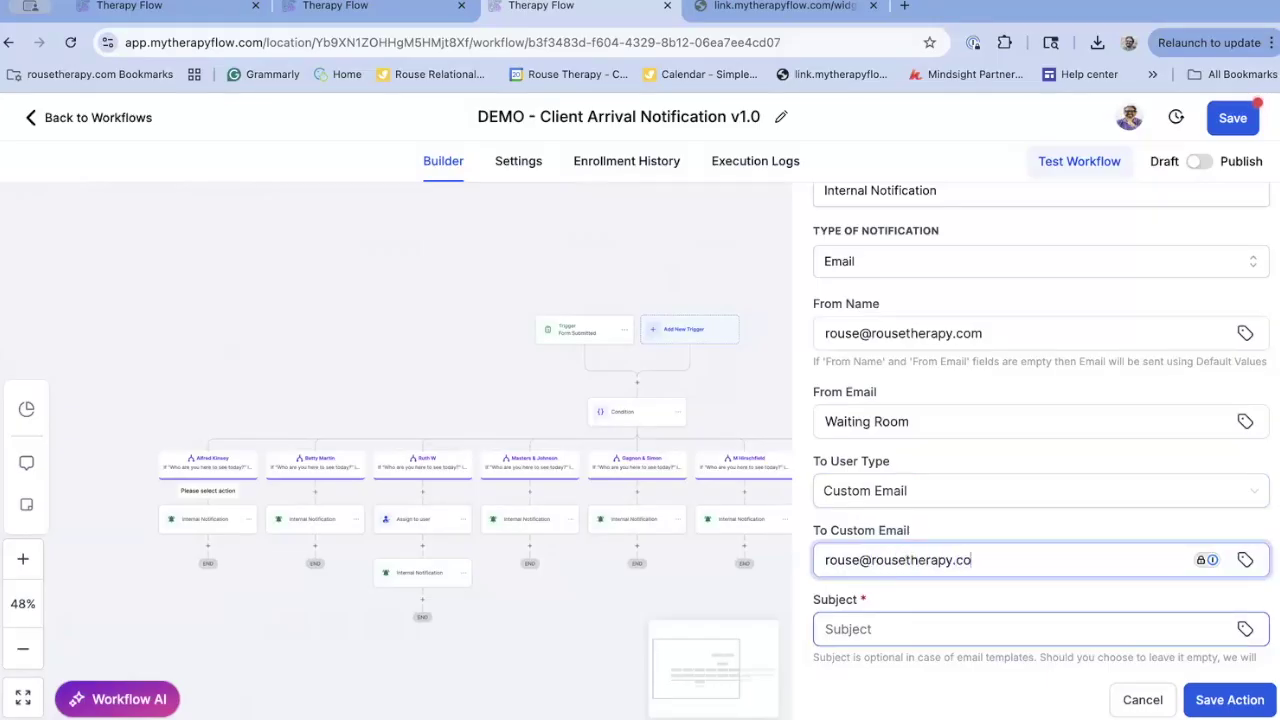
pyautogui.scroll(-2, 890, 507)
# Enter the subject 'They're here!' and the message 'Your patient awaits thee'
pyautogui.click(890, 507)
pyautogui.scroll(-2, 890, 507)
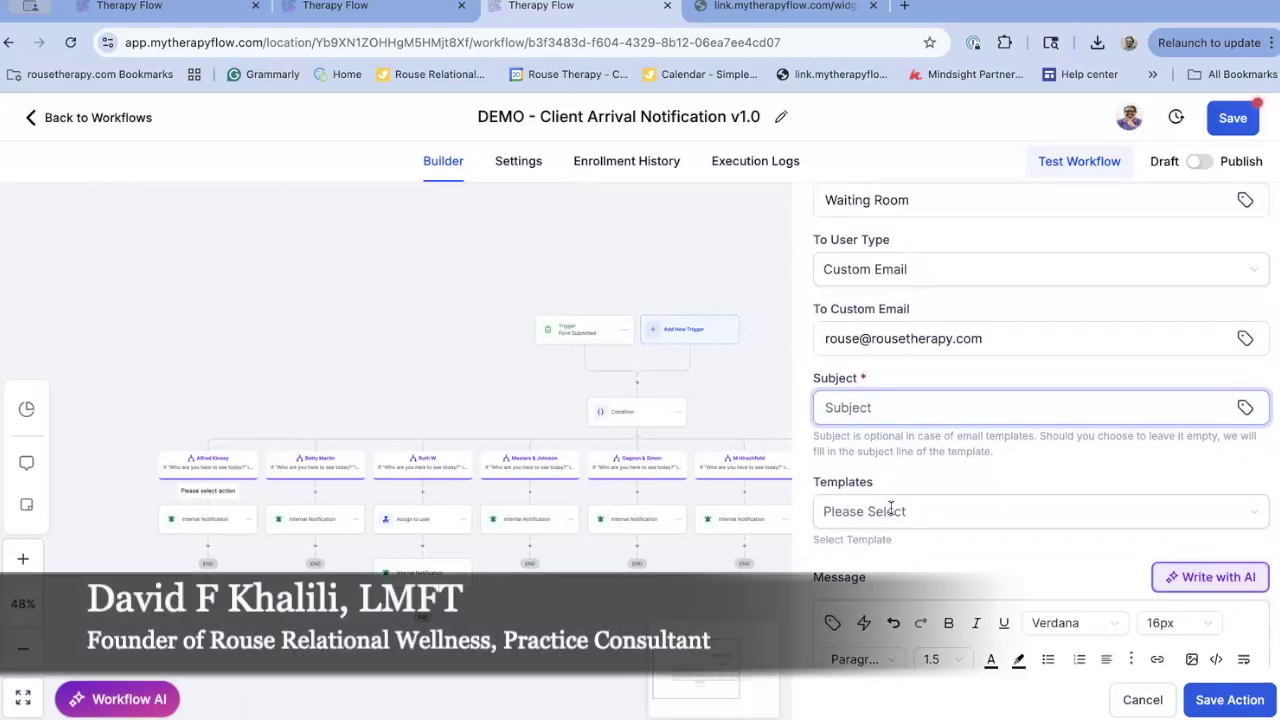
pyautogui.write("They're here!")
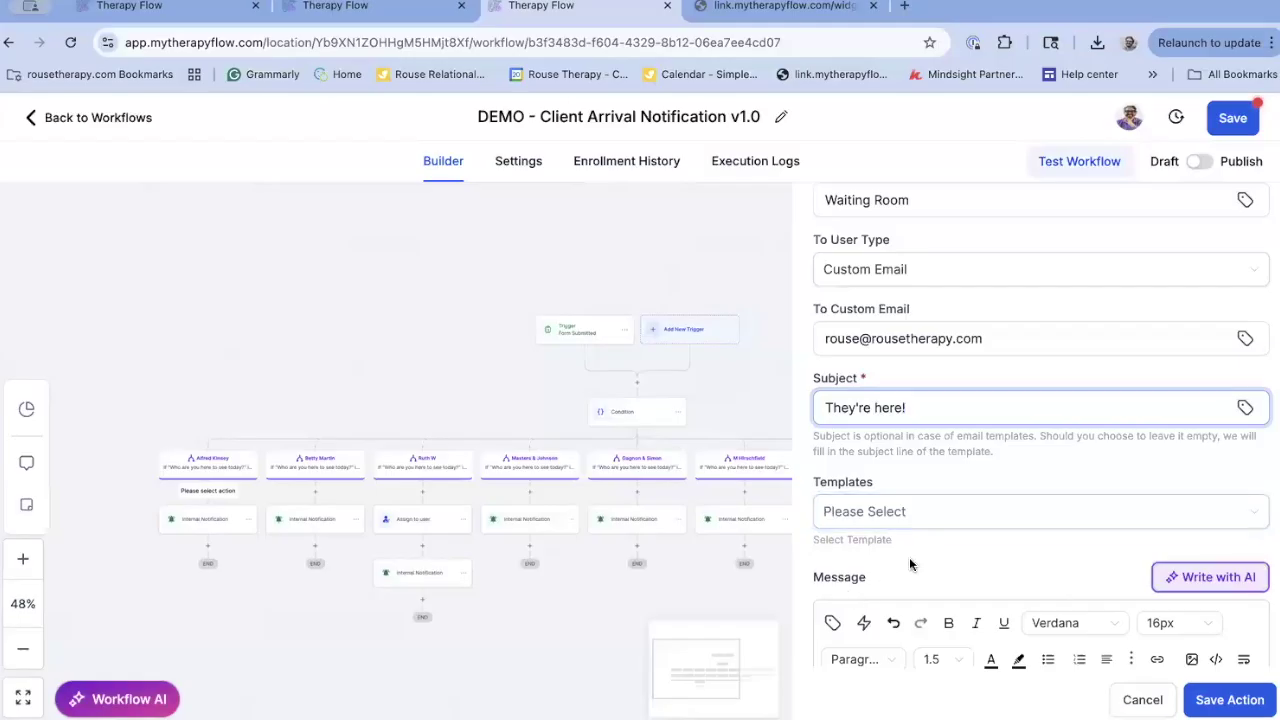
pyautogui.scroll(-2, 909, 557)
pyautogui.click(903, 603)
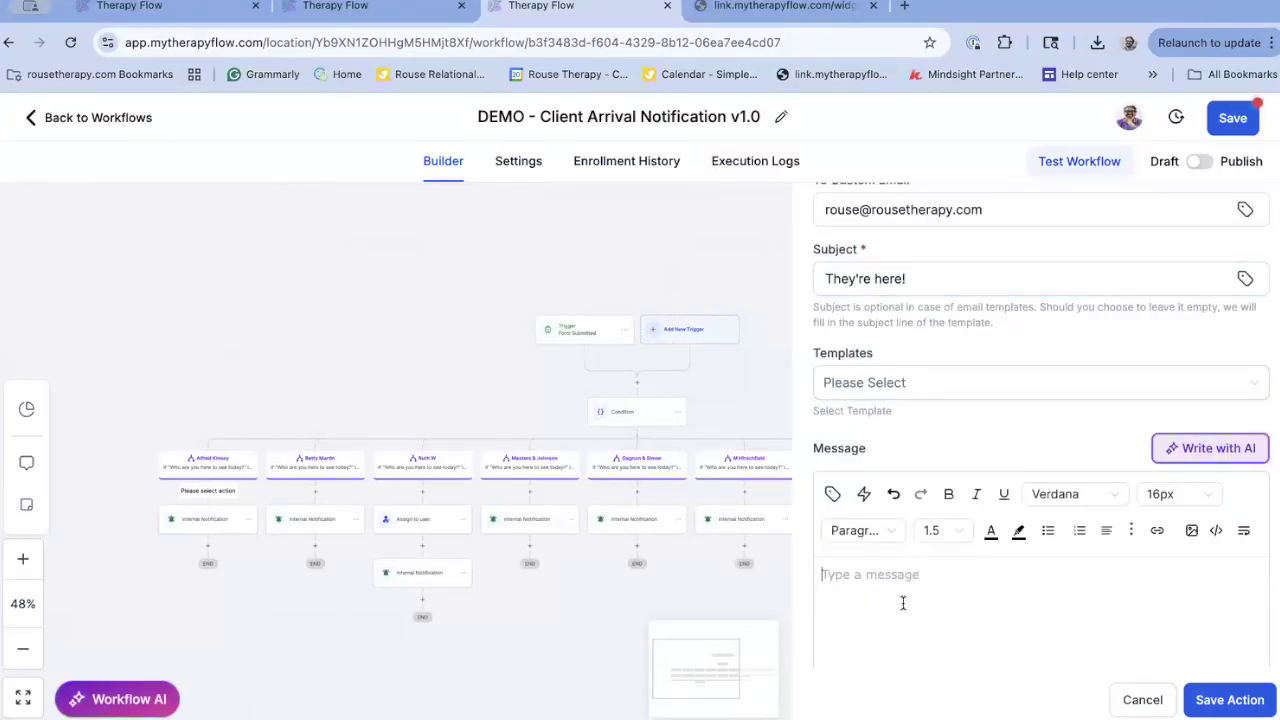
pyautogui.click(917, 278)
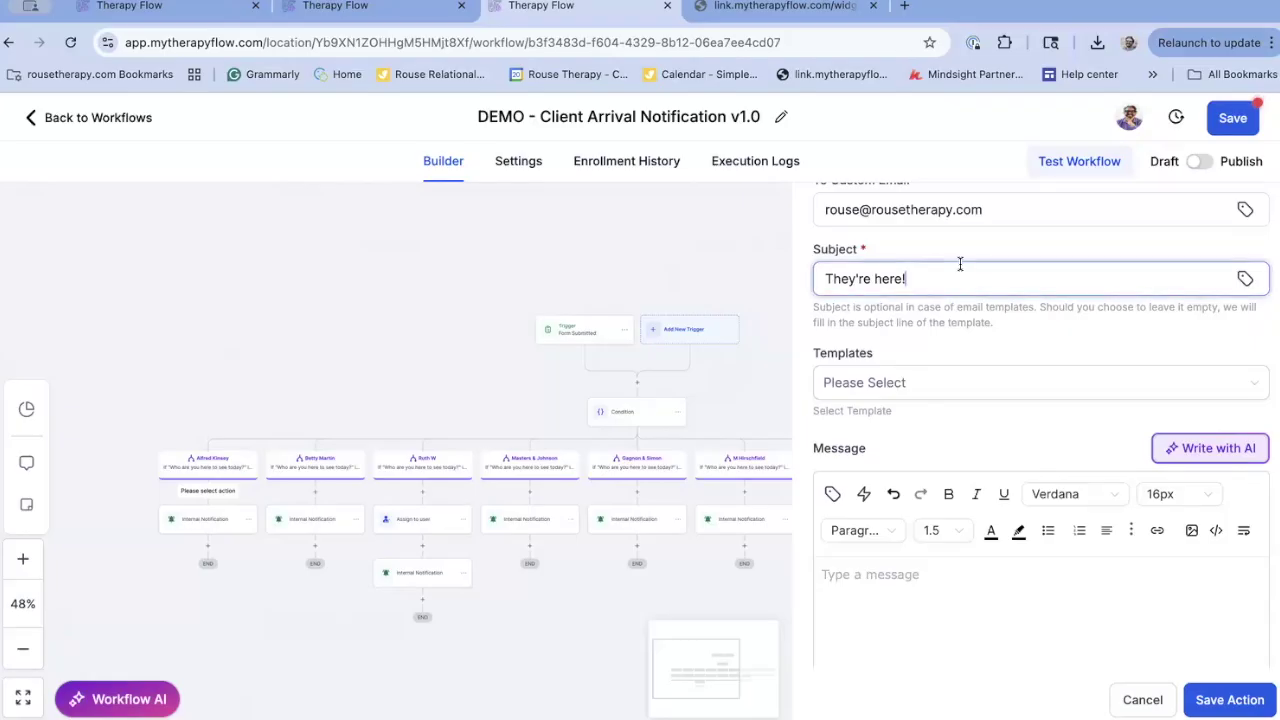
pyautogui.click(914, 617)
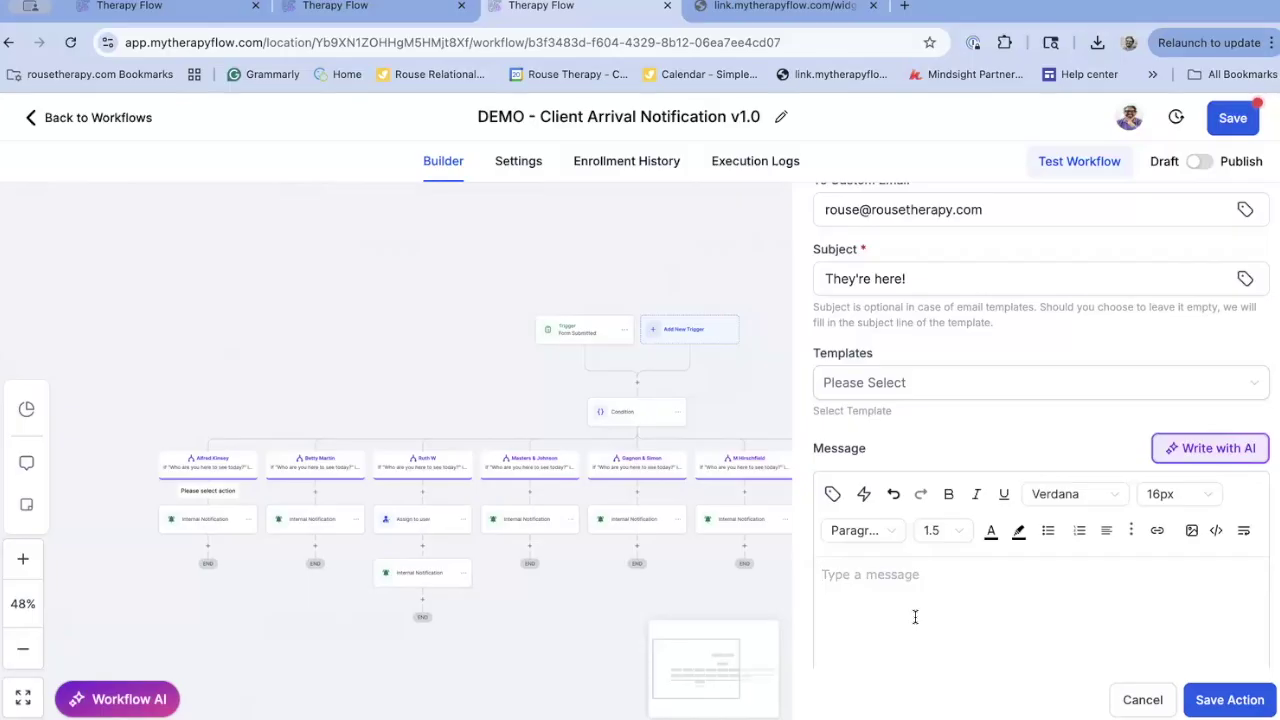
pyautogui.write('Your patient awaits thee')
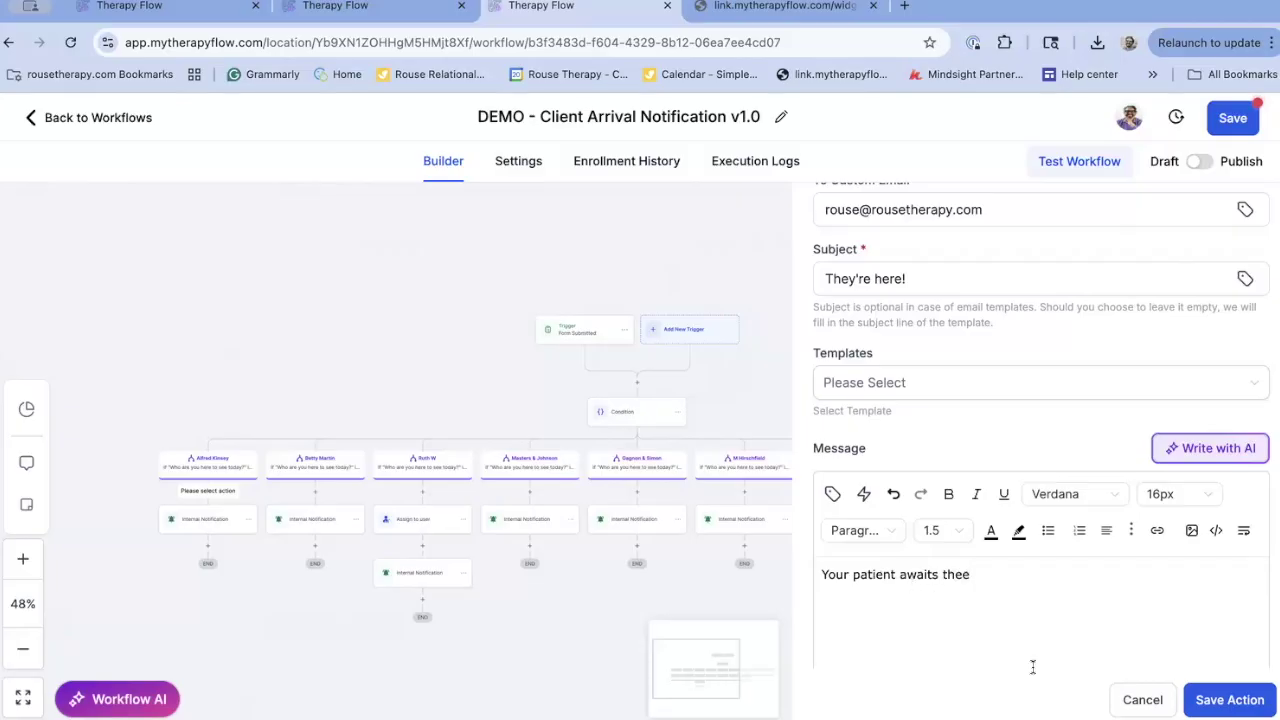
pyautogui.scroll(-1, 1033, 667)
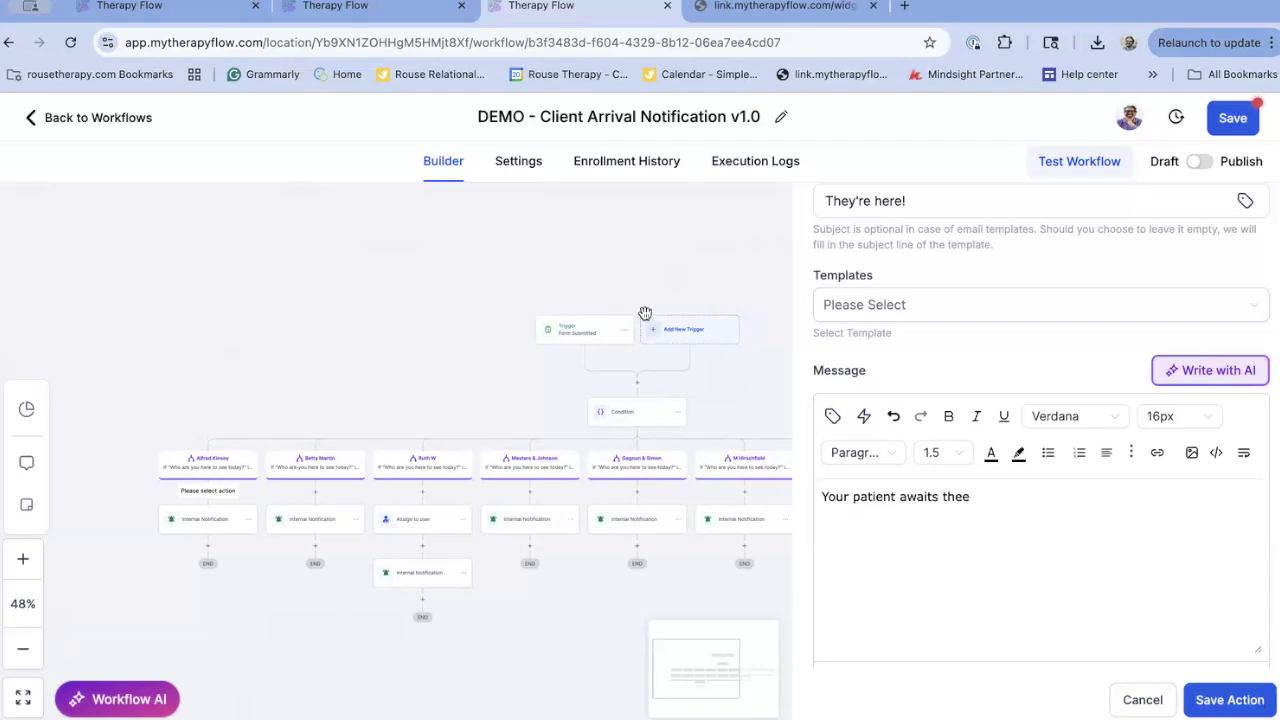
pyautogui.scroll(6, 956, 314)
# Replace 'Waiting Room' in the From Email field with a valid practice address and save the notification
pyautogui.scroll(2, 956, 310)
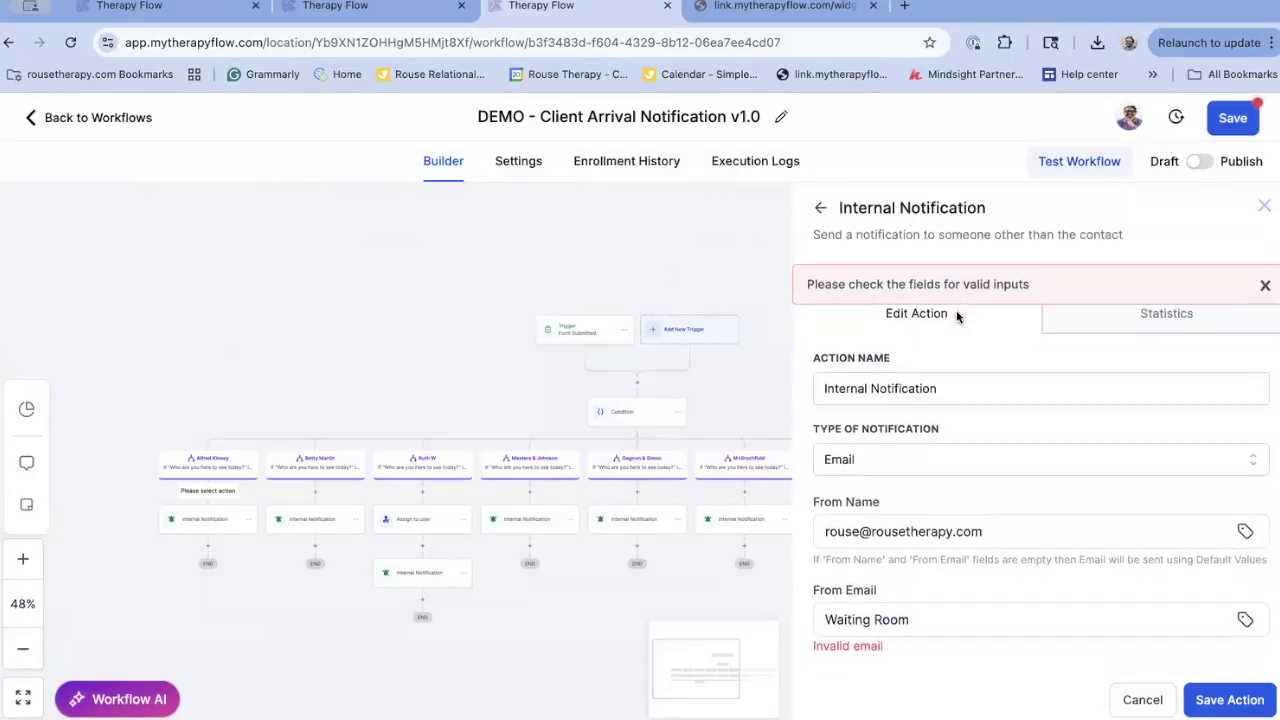
pyautogui.scroll(-2, 1027, 322)
pyautogui.moveTo(920, 450); pyautogui.dragTo(775, 451)
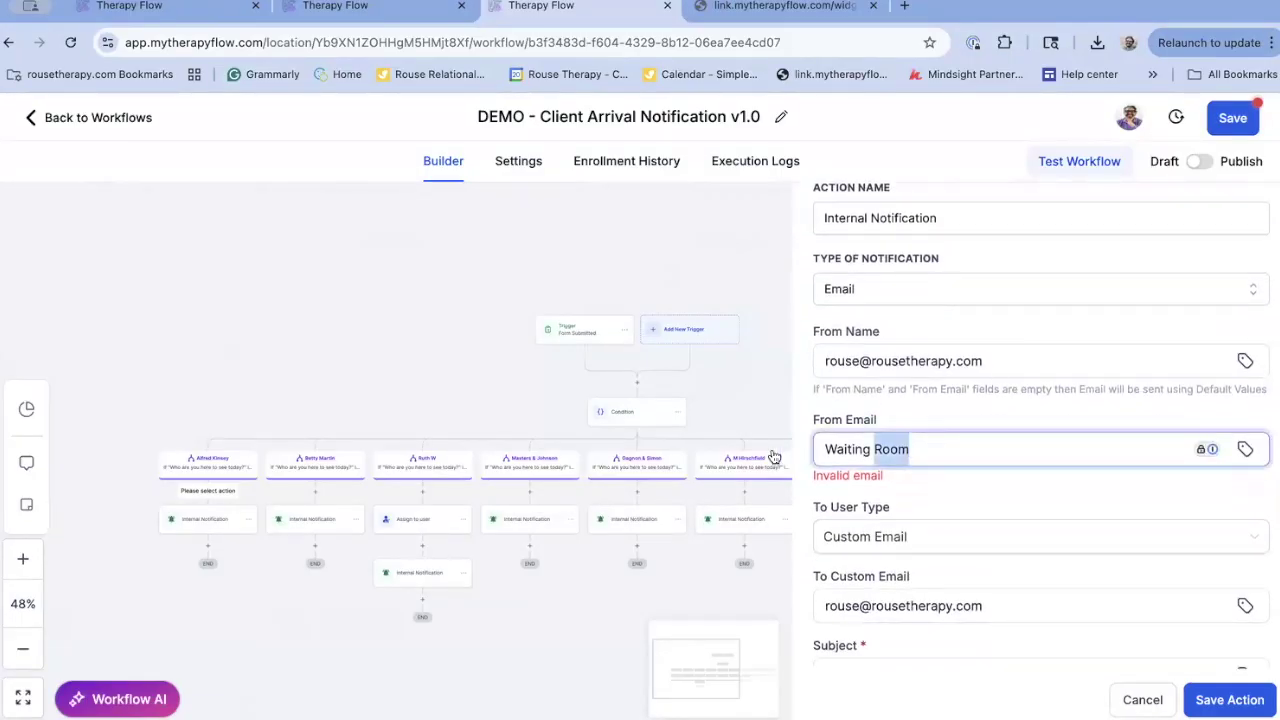
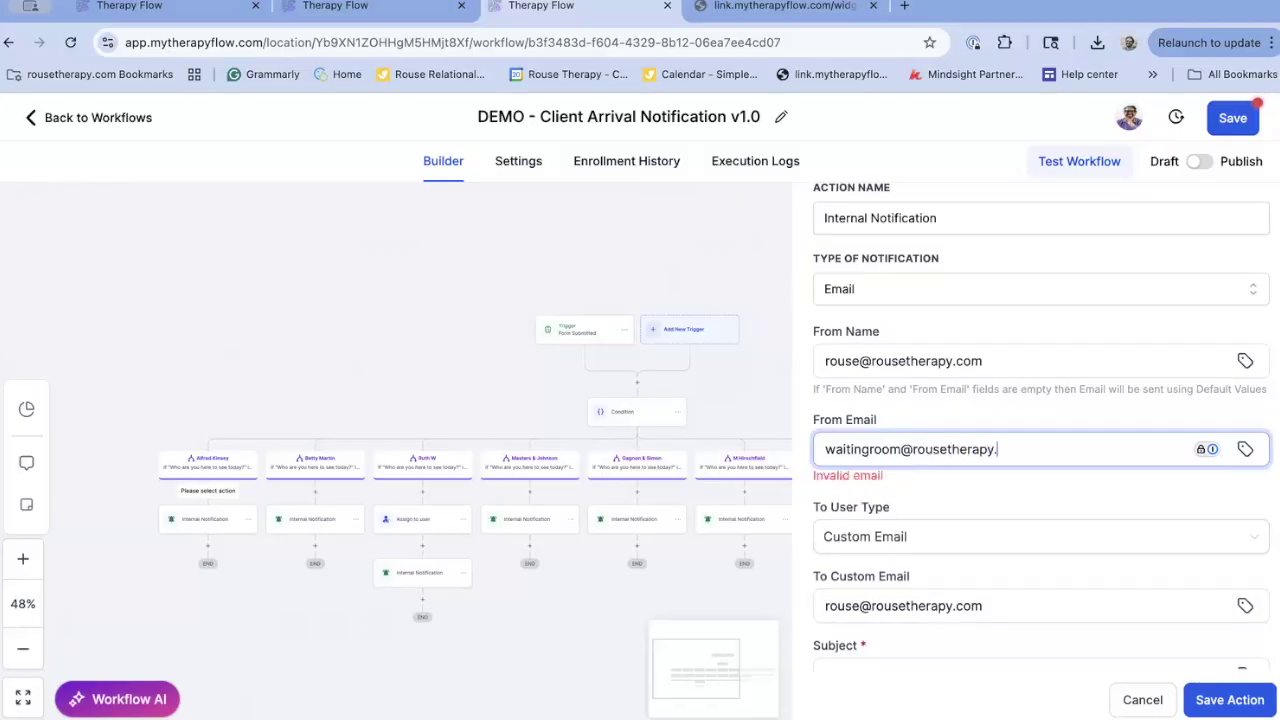
pyautogui.click(1243, 697)
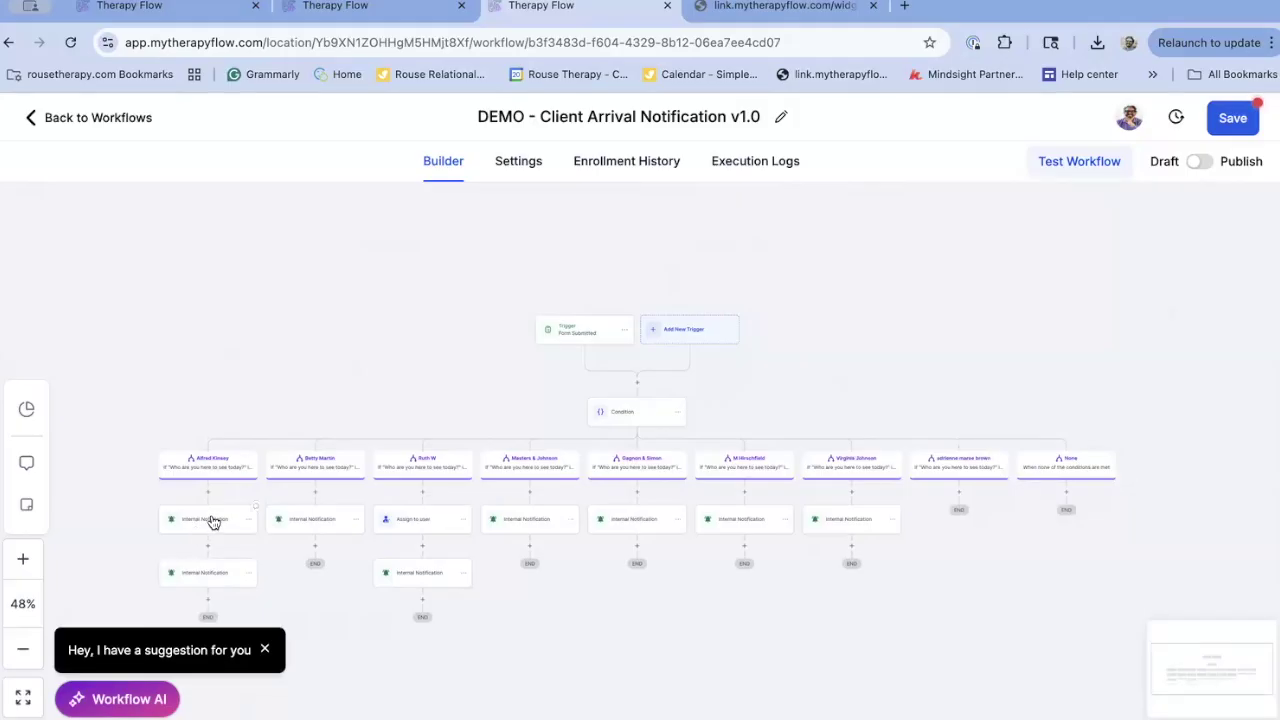
# Check the first notification, then delete the second, SMS notification under Alfred Kinsey
pyautogui.scroll(-1, 209, 517)
pyautogui.hscroll(-1, 209, 517)
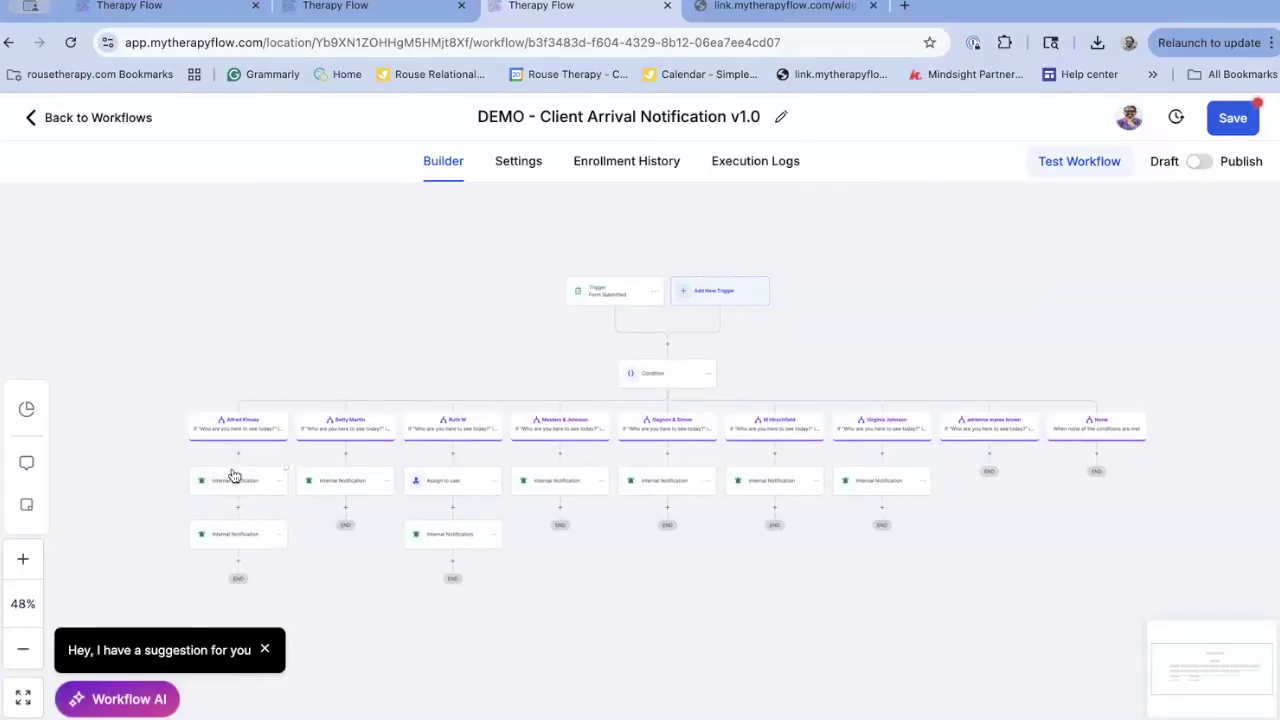
pyautogui.click(232, 476)
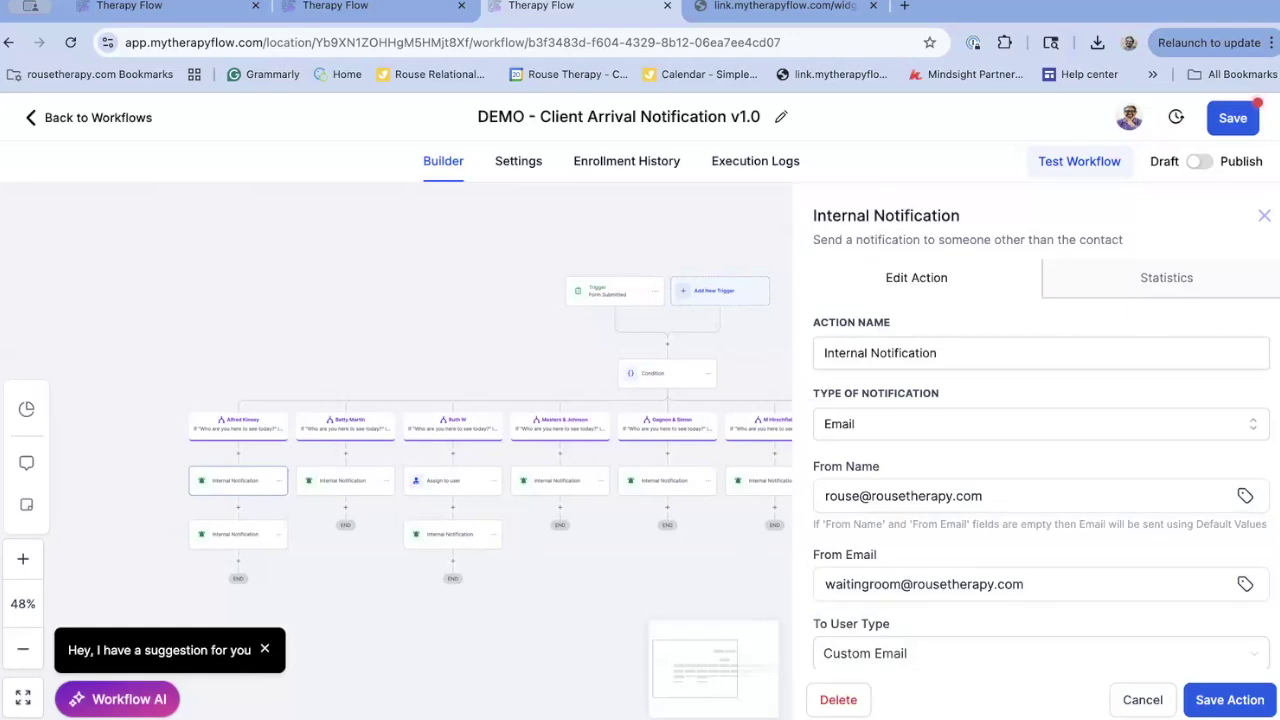
pyautogui.click(1141, 697)
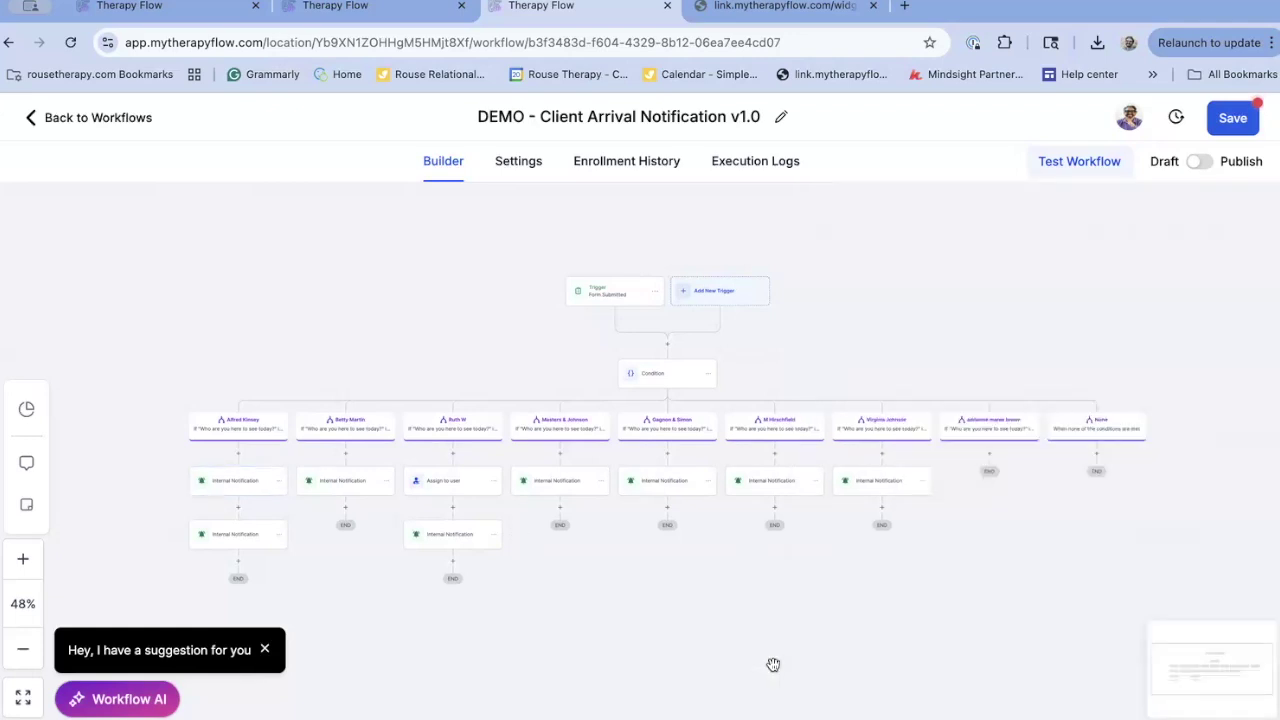
pyautogui.click(237, 534)
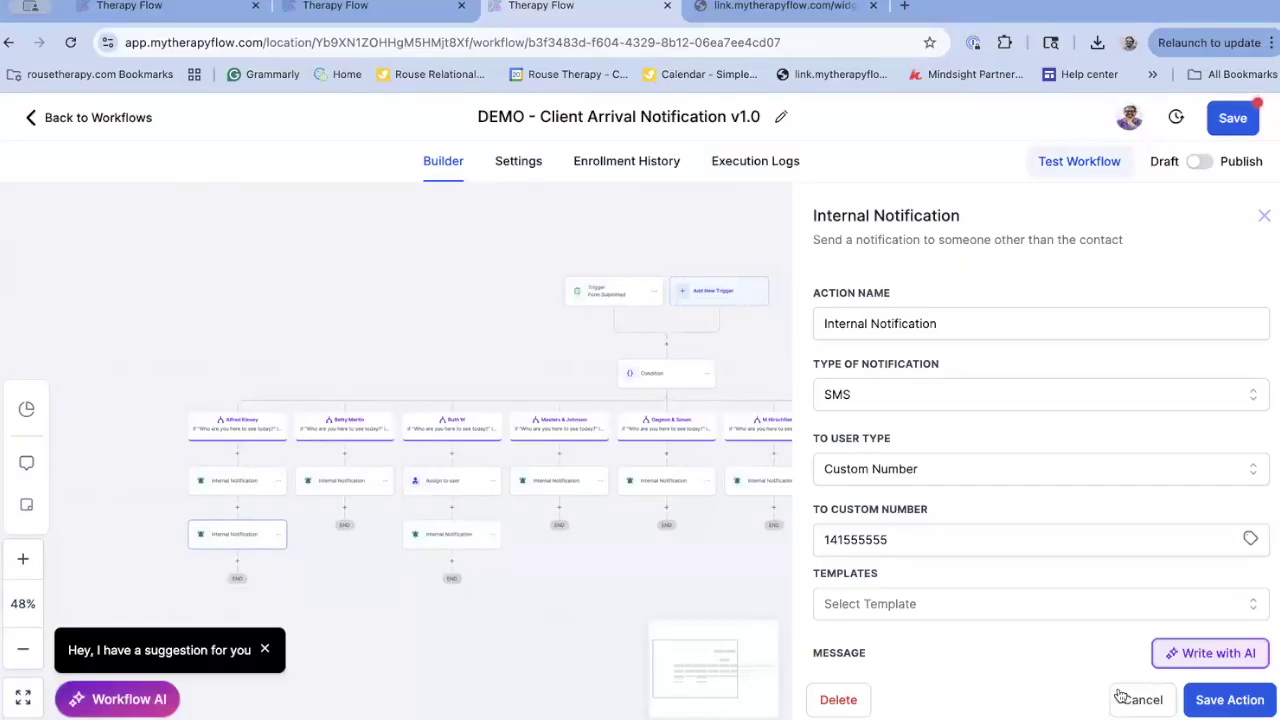
pyautogui.click(846, 700)
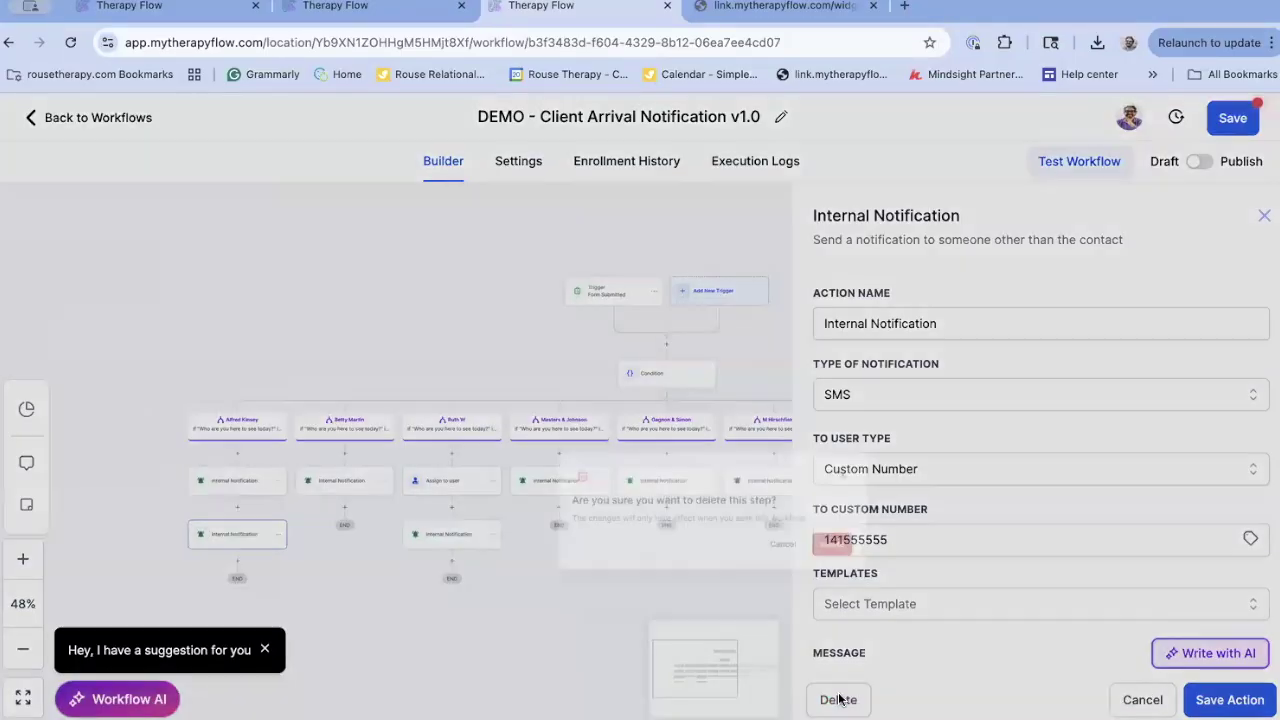
pyautogui.press('Return')
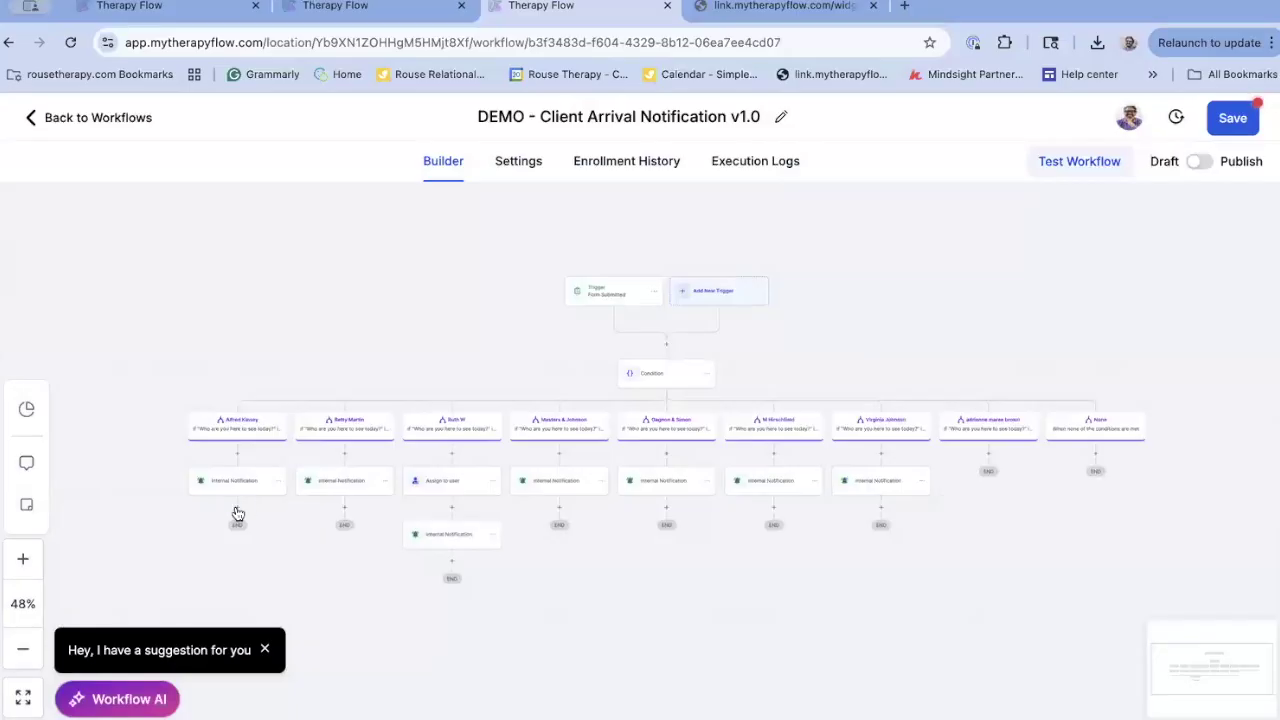
# Add an SMS internal notification after the email one, sent to a Custom Number
pyautogui.click(235, 506)
pyautogui.click(955, 286)
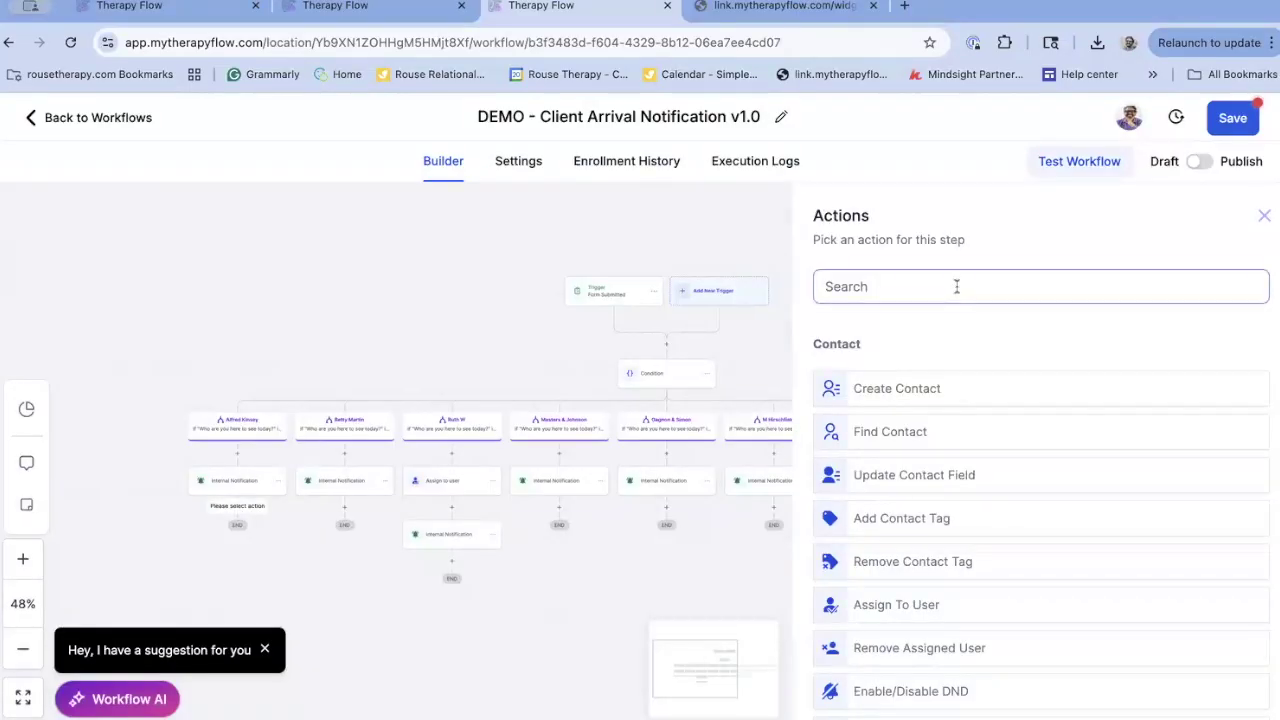
pyautogui.write('inter')
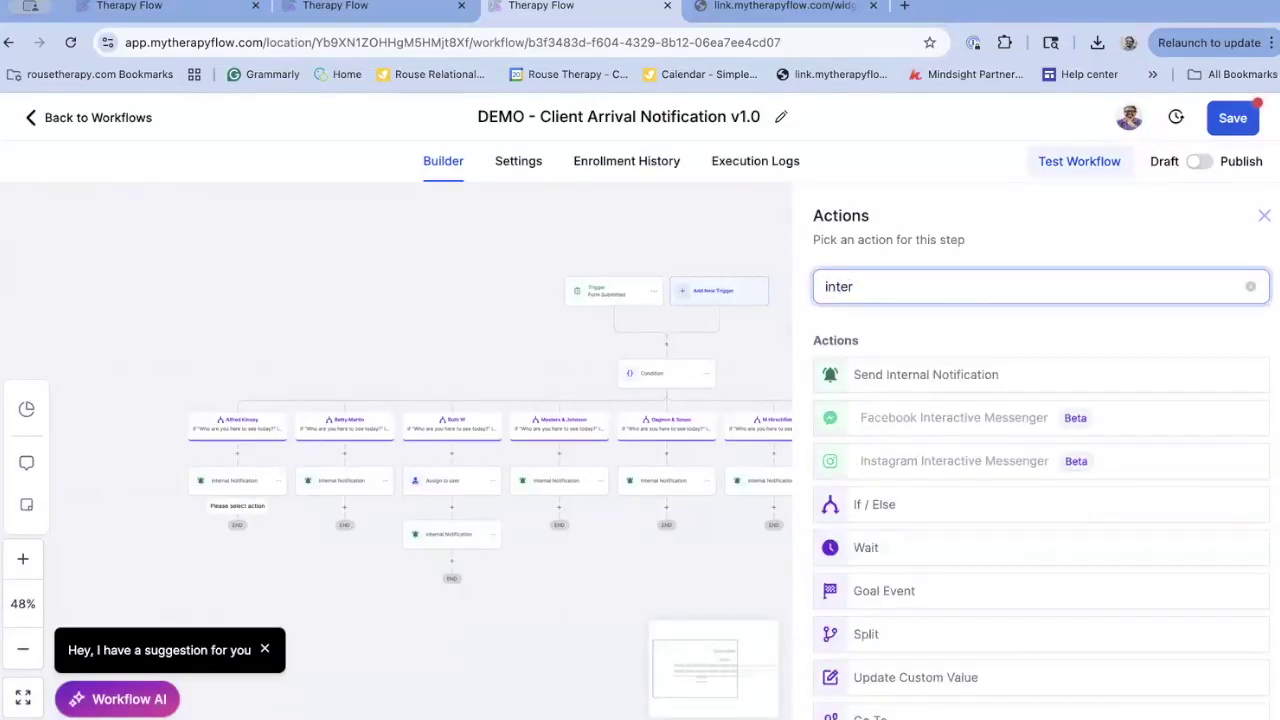
pyautogui.click(1000, 374)
pyautogui.click(951, 403)
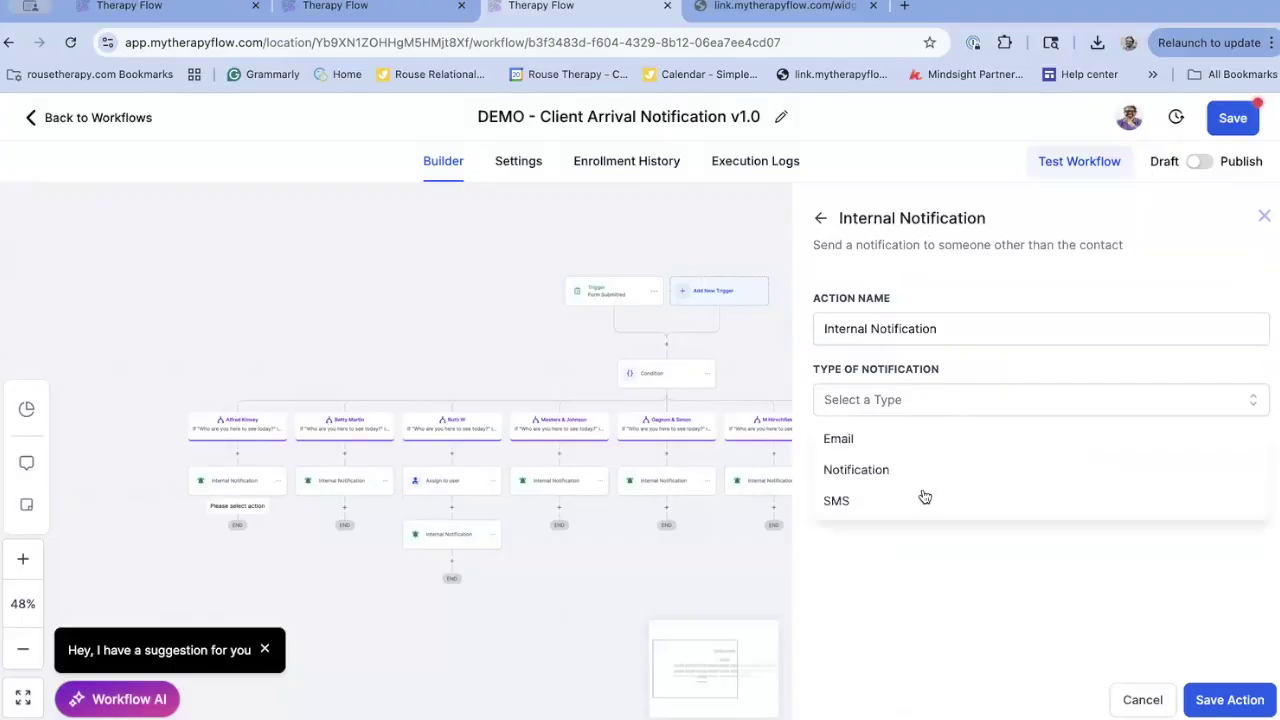
pyautogui.click(921, 497)
pyautogui.click(901, 487)
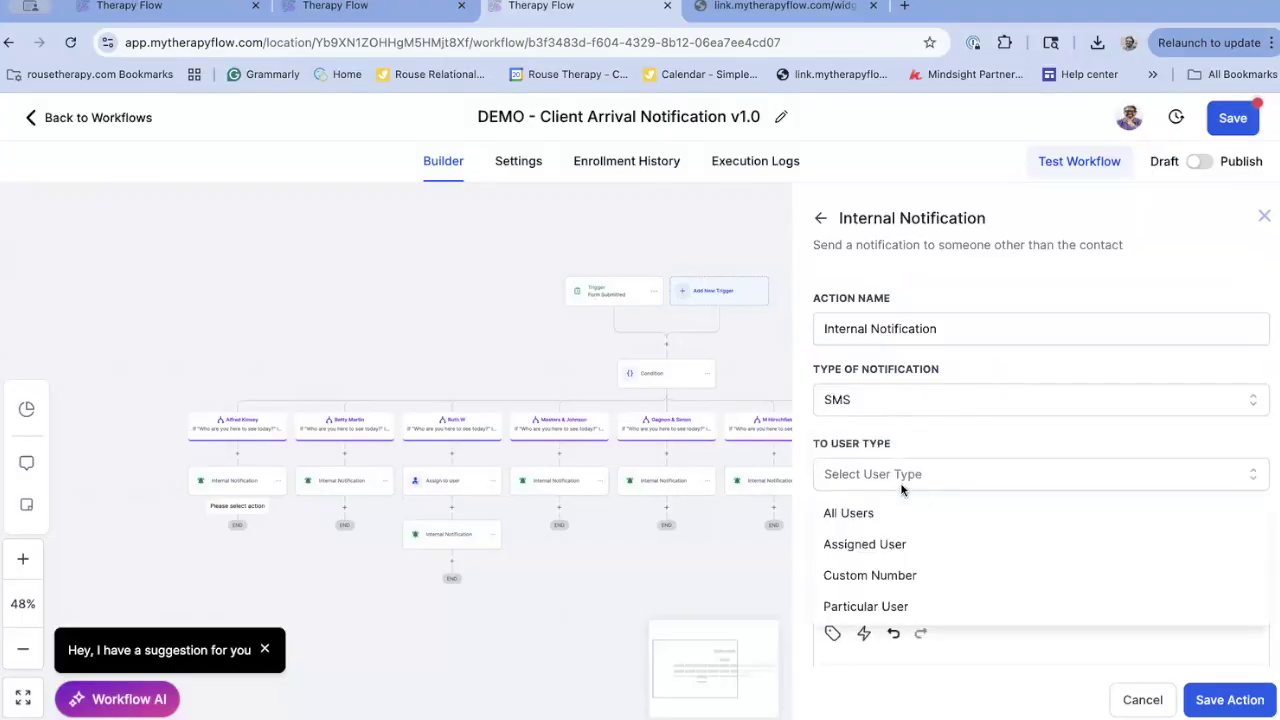
pyautogui.click(870, 578)
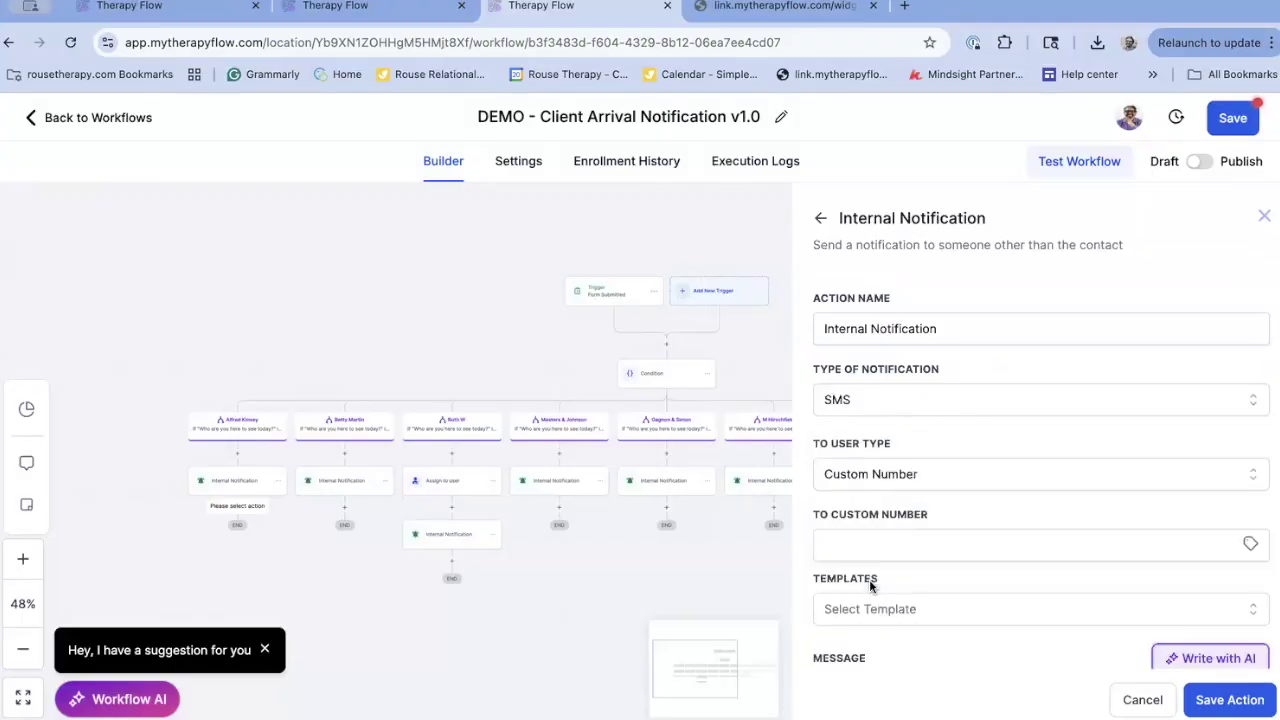
# Paste the recipient phone number and correct its last digits to 69
pyautogui.click(892, 547)
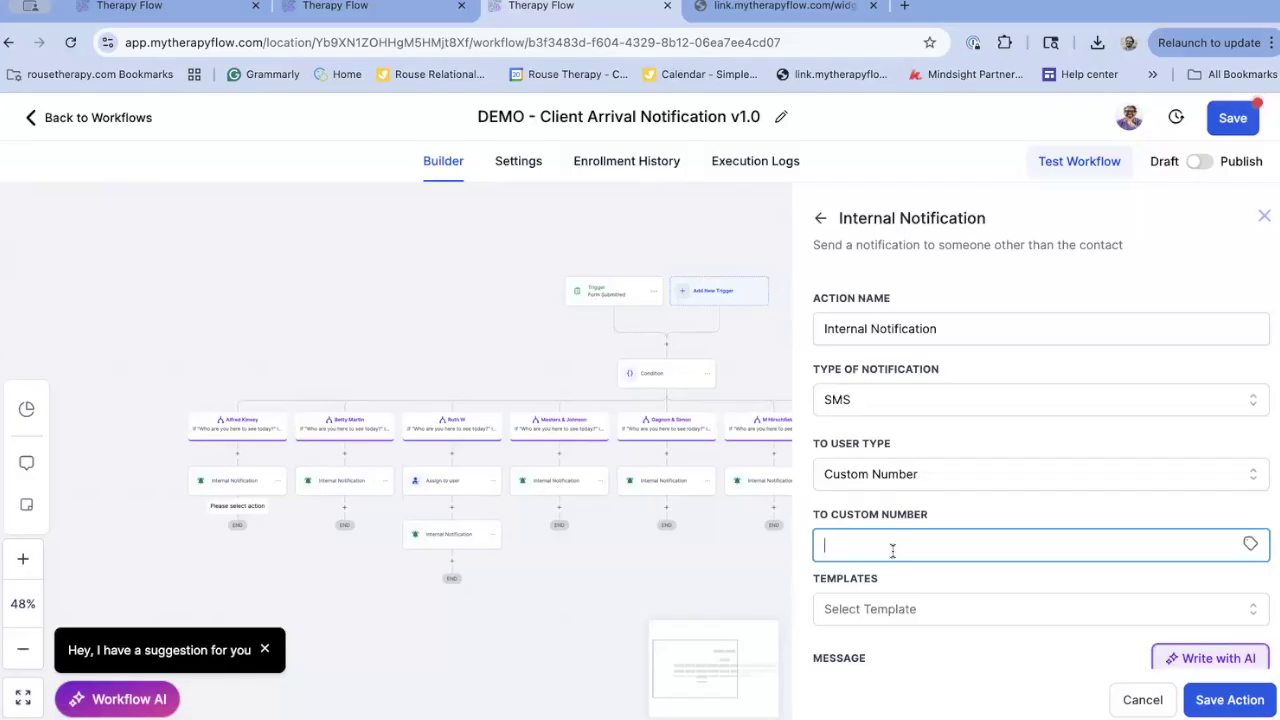
pyautogui.hotkey('ctrl', 'v')
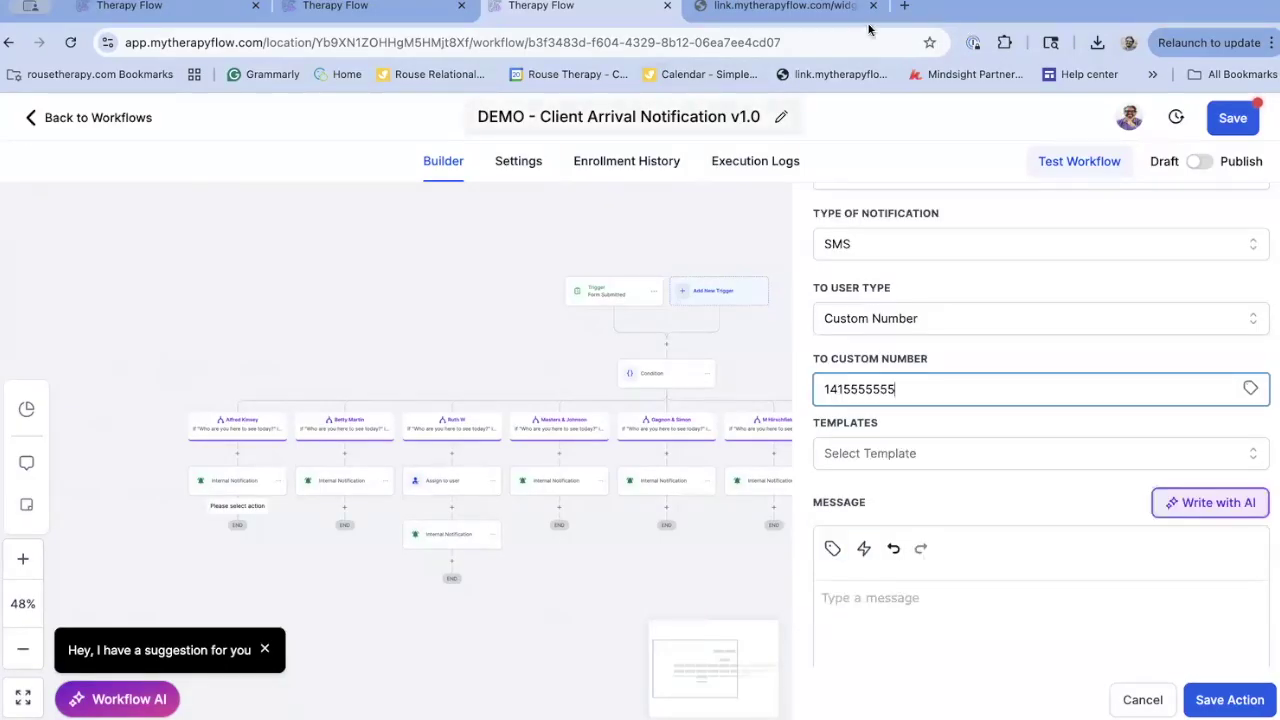
pyautogui.press('BackSpace')
pyautogui.write('69')
pyautogui.scroll(2, 1023, 519)
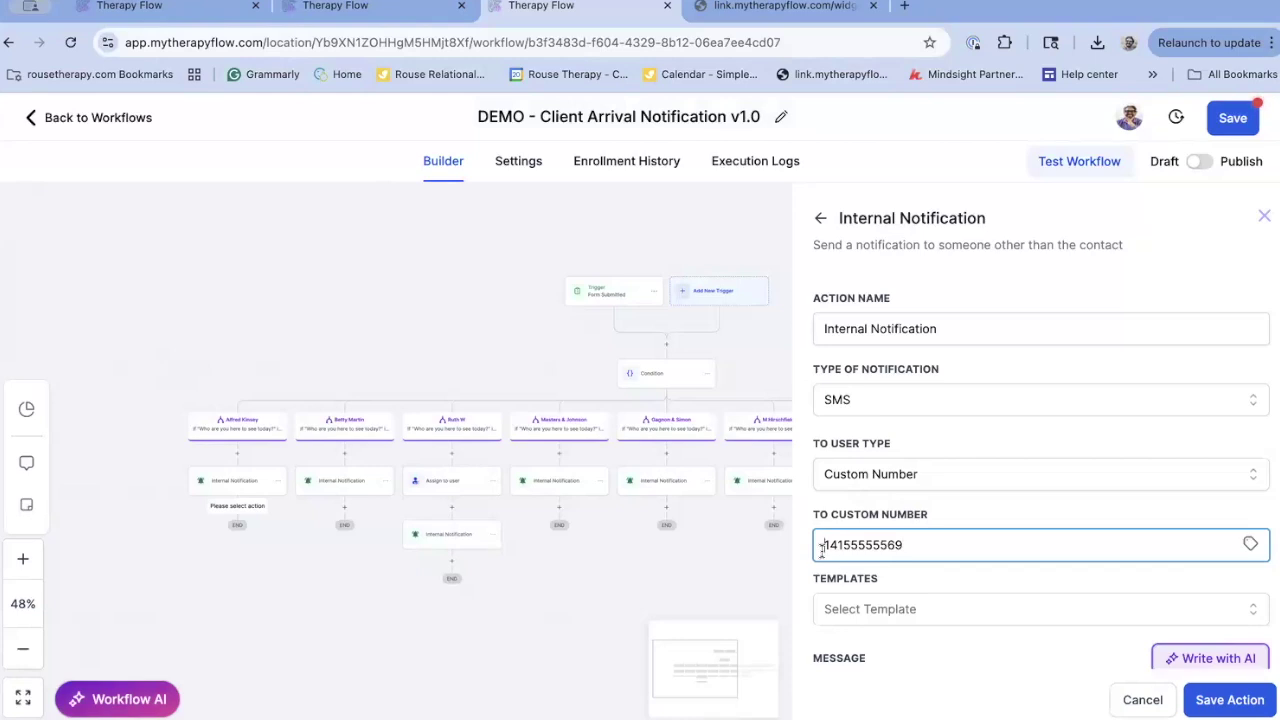
pyautogui.scroll(-3, 821, 549)
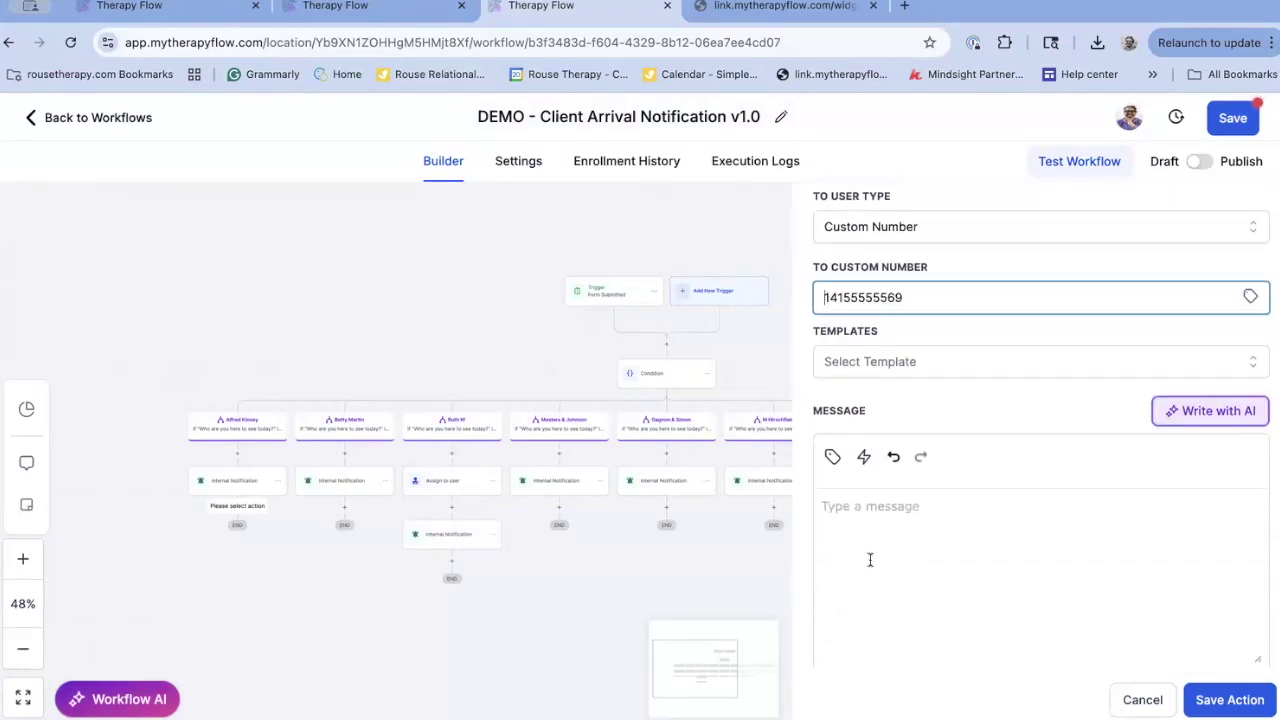
# Write the text 'wake up! they are ready for you' / 'Your client is in the waiting room' and save
pyautogui.click(869, 560)
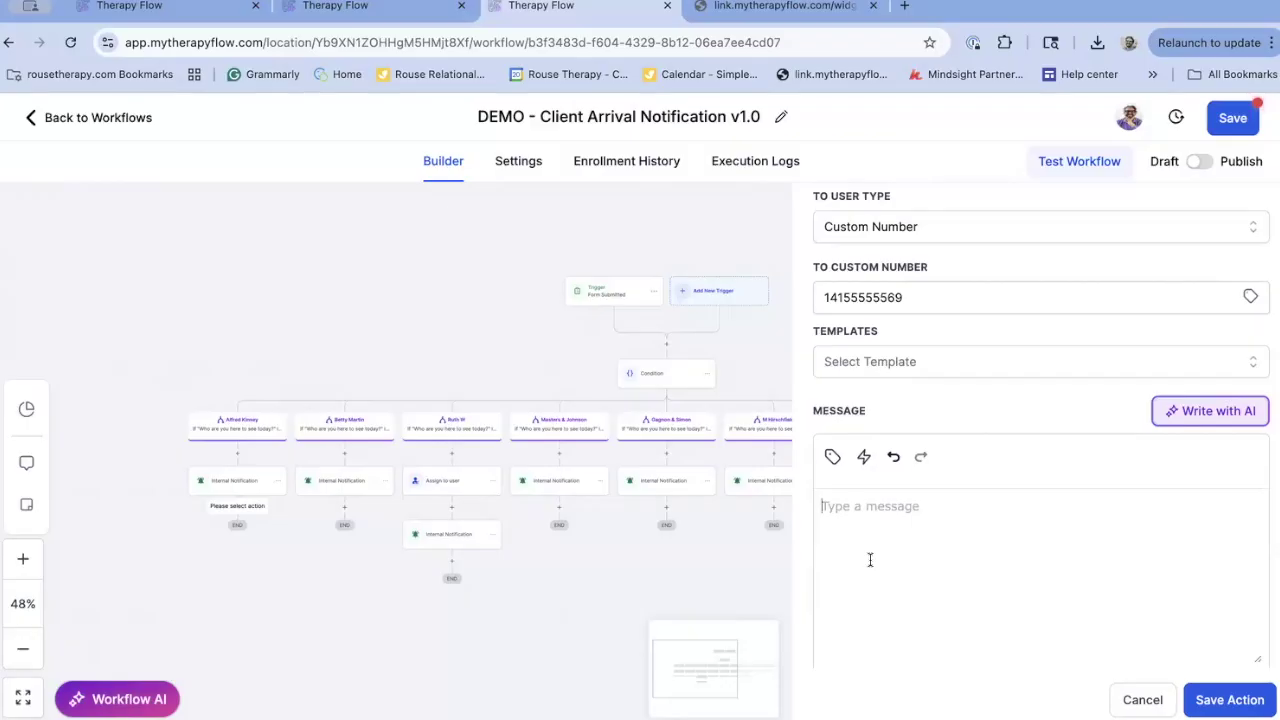
pyautogui.write('wake up! they are ready for you')
pyautogui.press('Return')
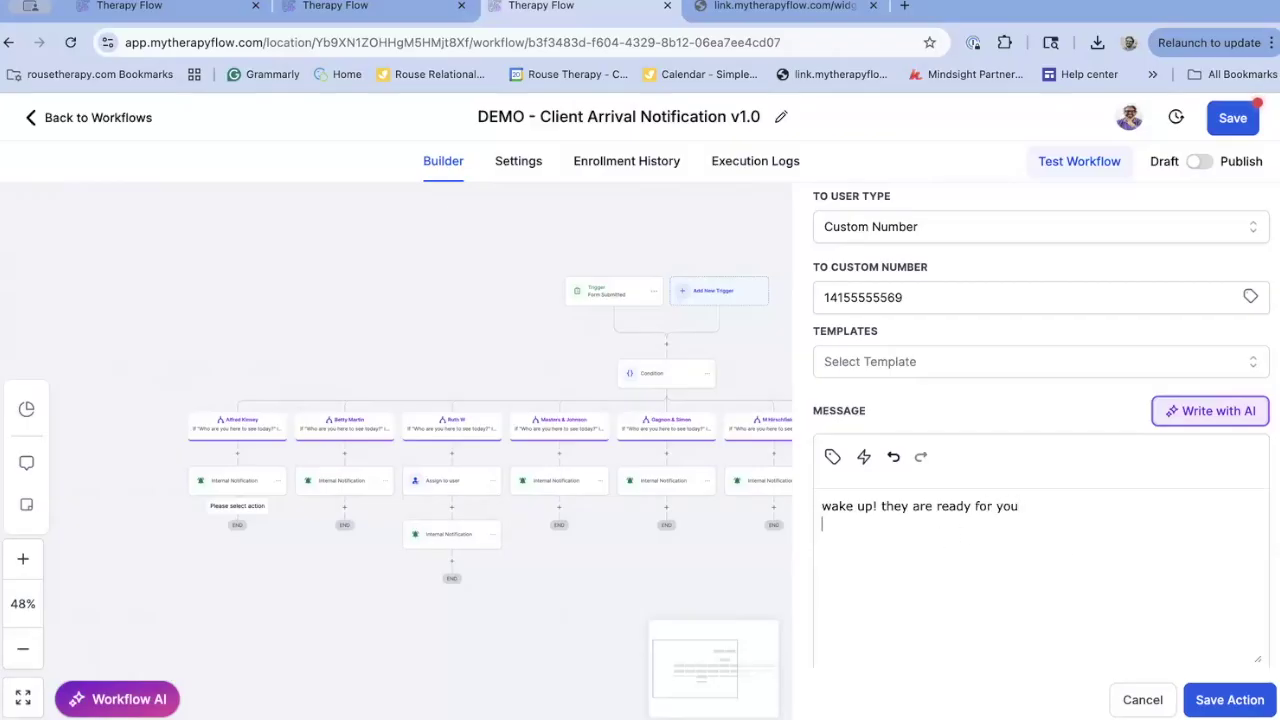
pyautogui.write('Your client is in the waiting room.')
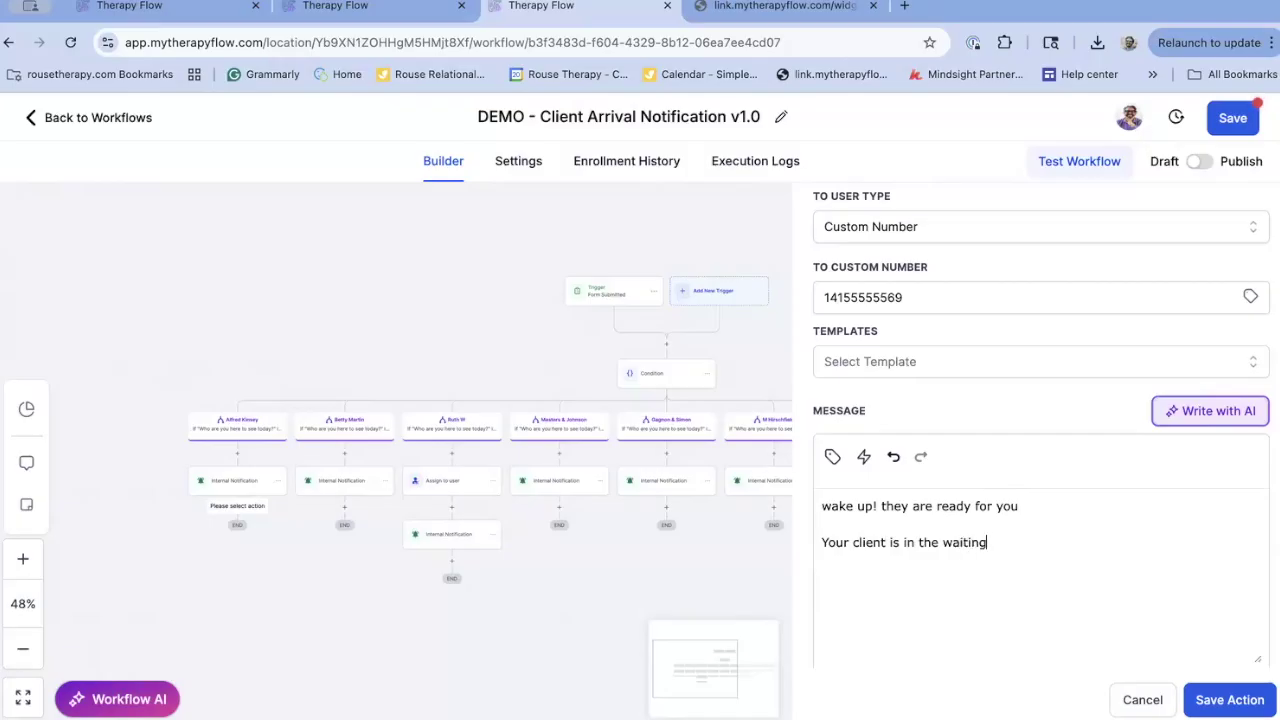
pyautogui.click(1250, 698)
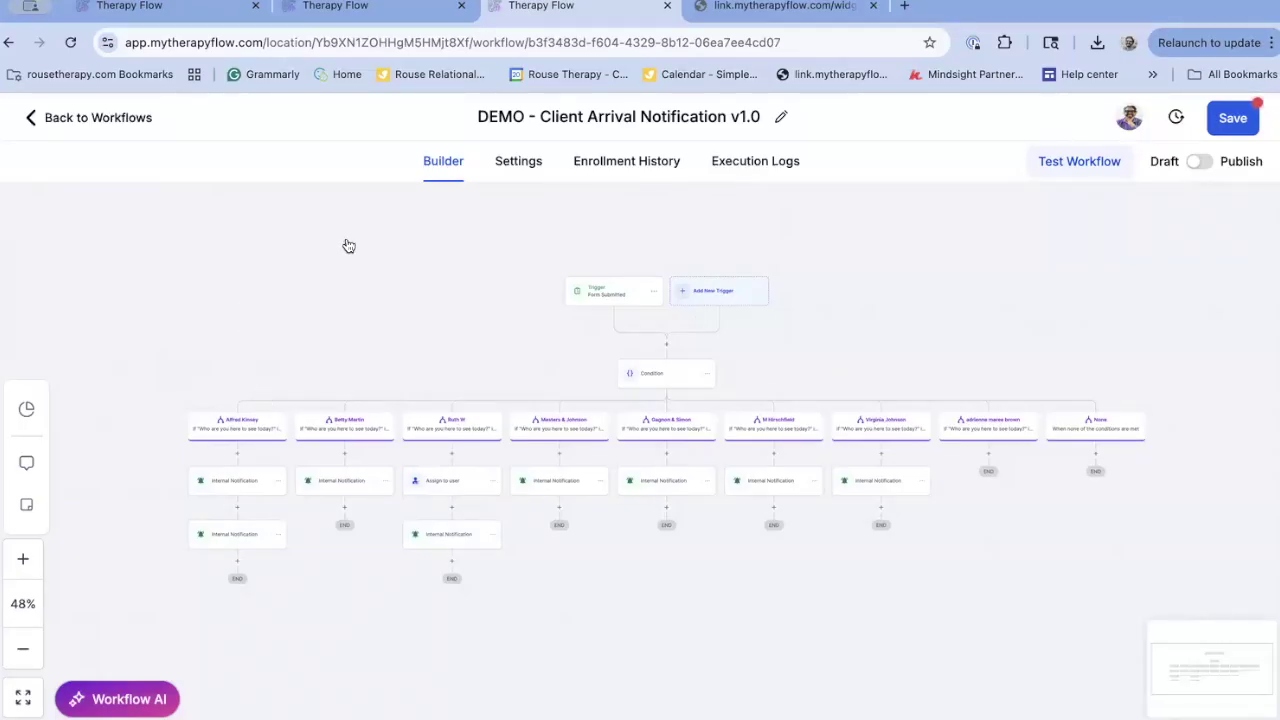
pyautogui.click(767, 7)
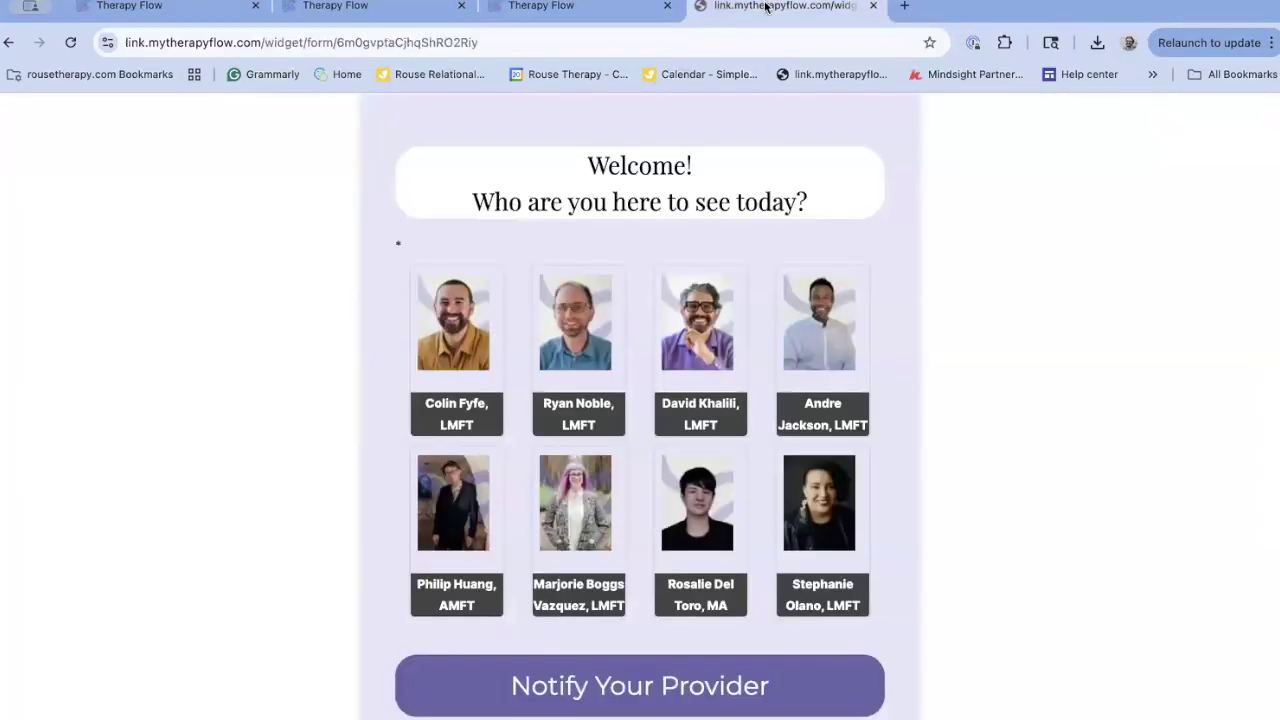
pyautogui.click(8, 42)
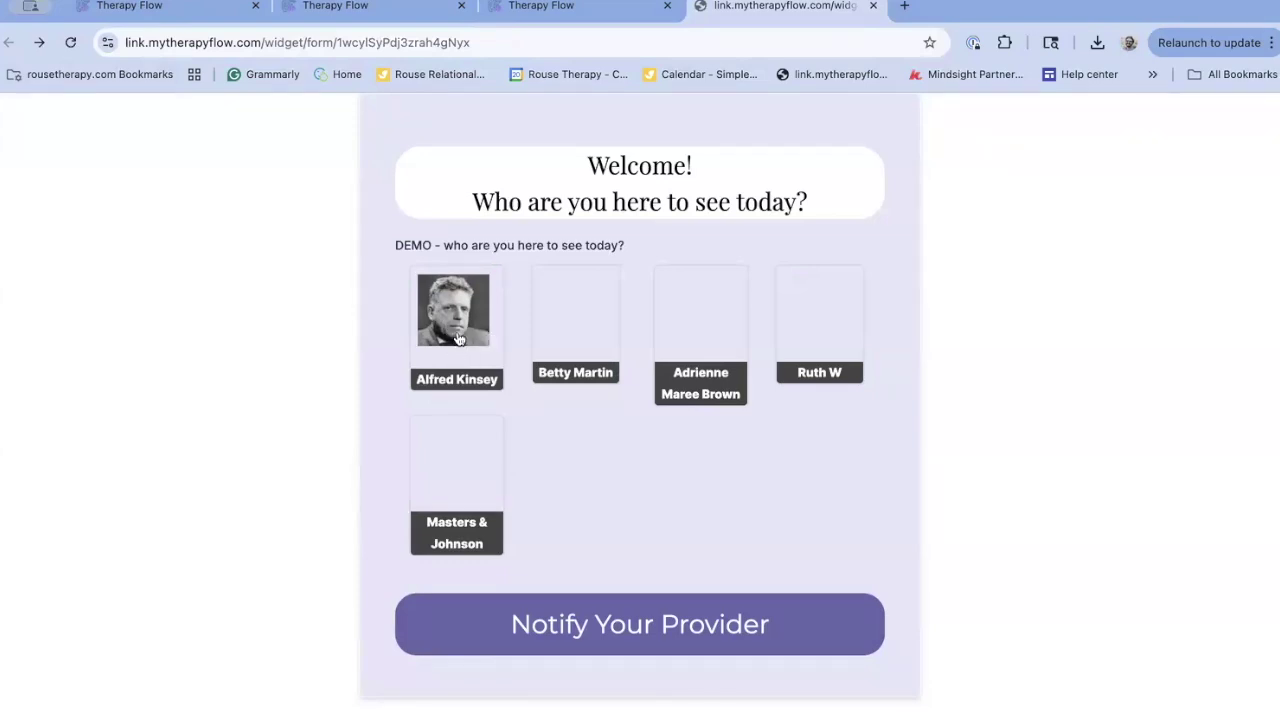
pyautogui.click(524, 9)
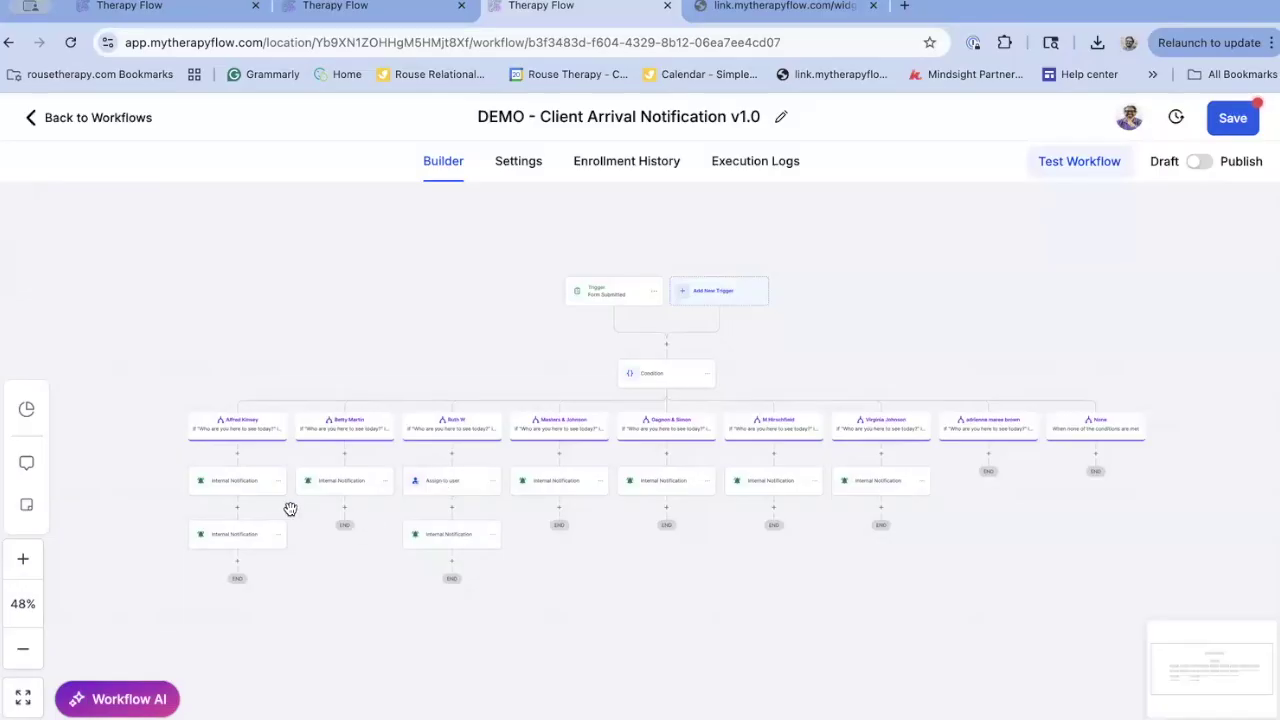
# Review and re-save the Alfred Kinsey email notification, then go to the DEMO check-in form page
pyautogui.click(239, 485)
pyautogui.scroll(-3, 1082, 600)
pyautogui.scroll(3, 1081, 599)
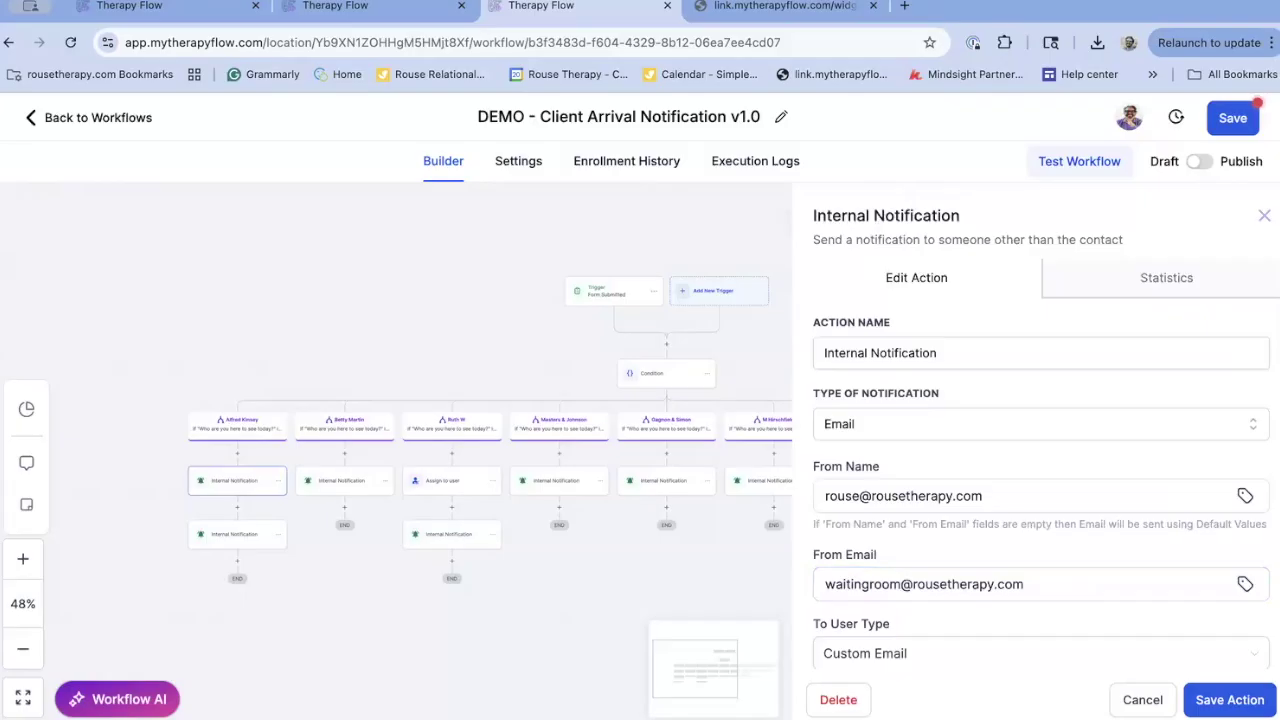
pyautogui.click(1249, 697)
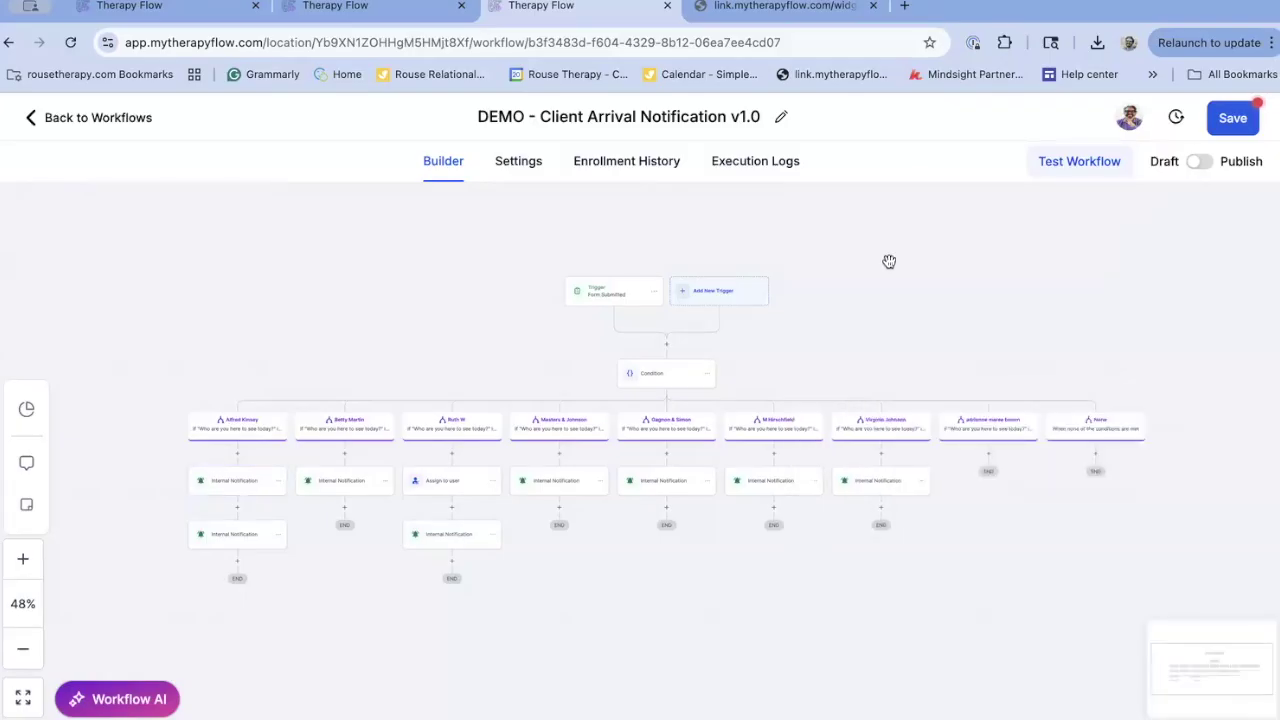
pyautogui.click(732, 18)
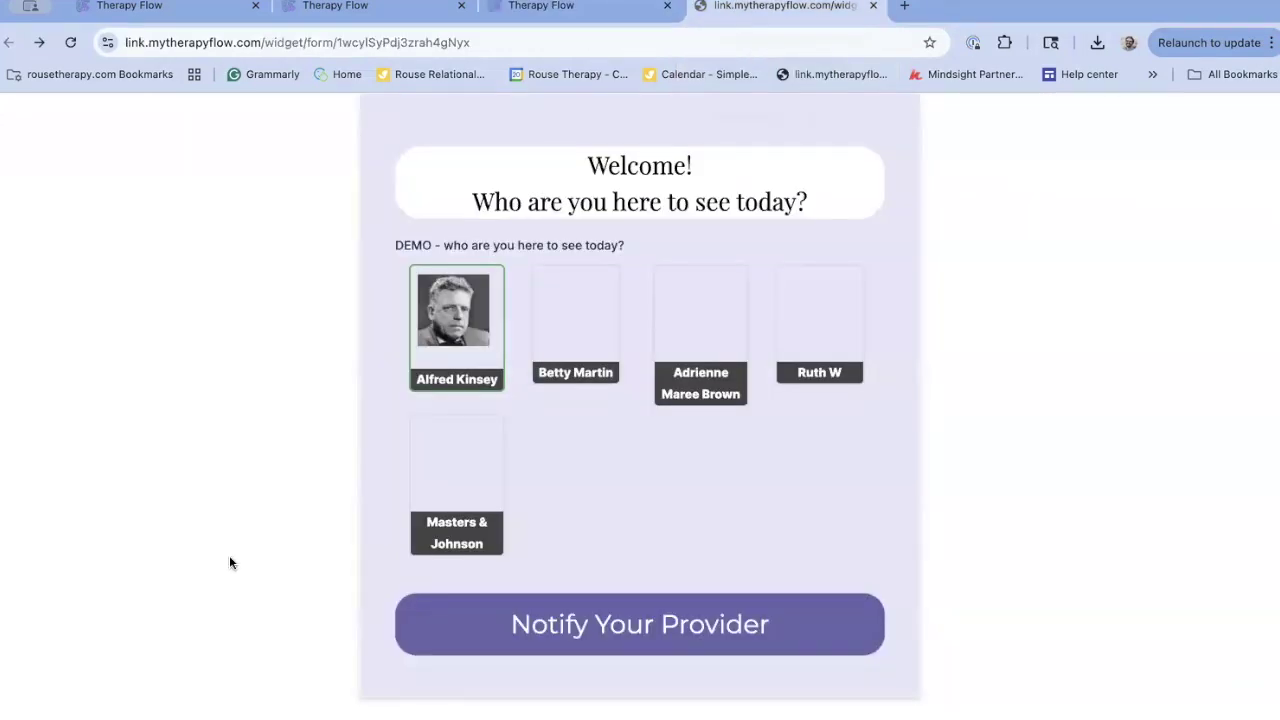